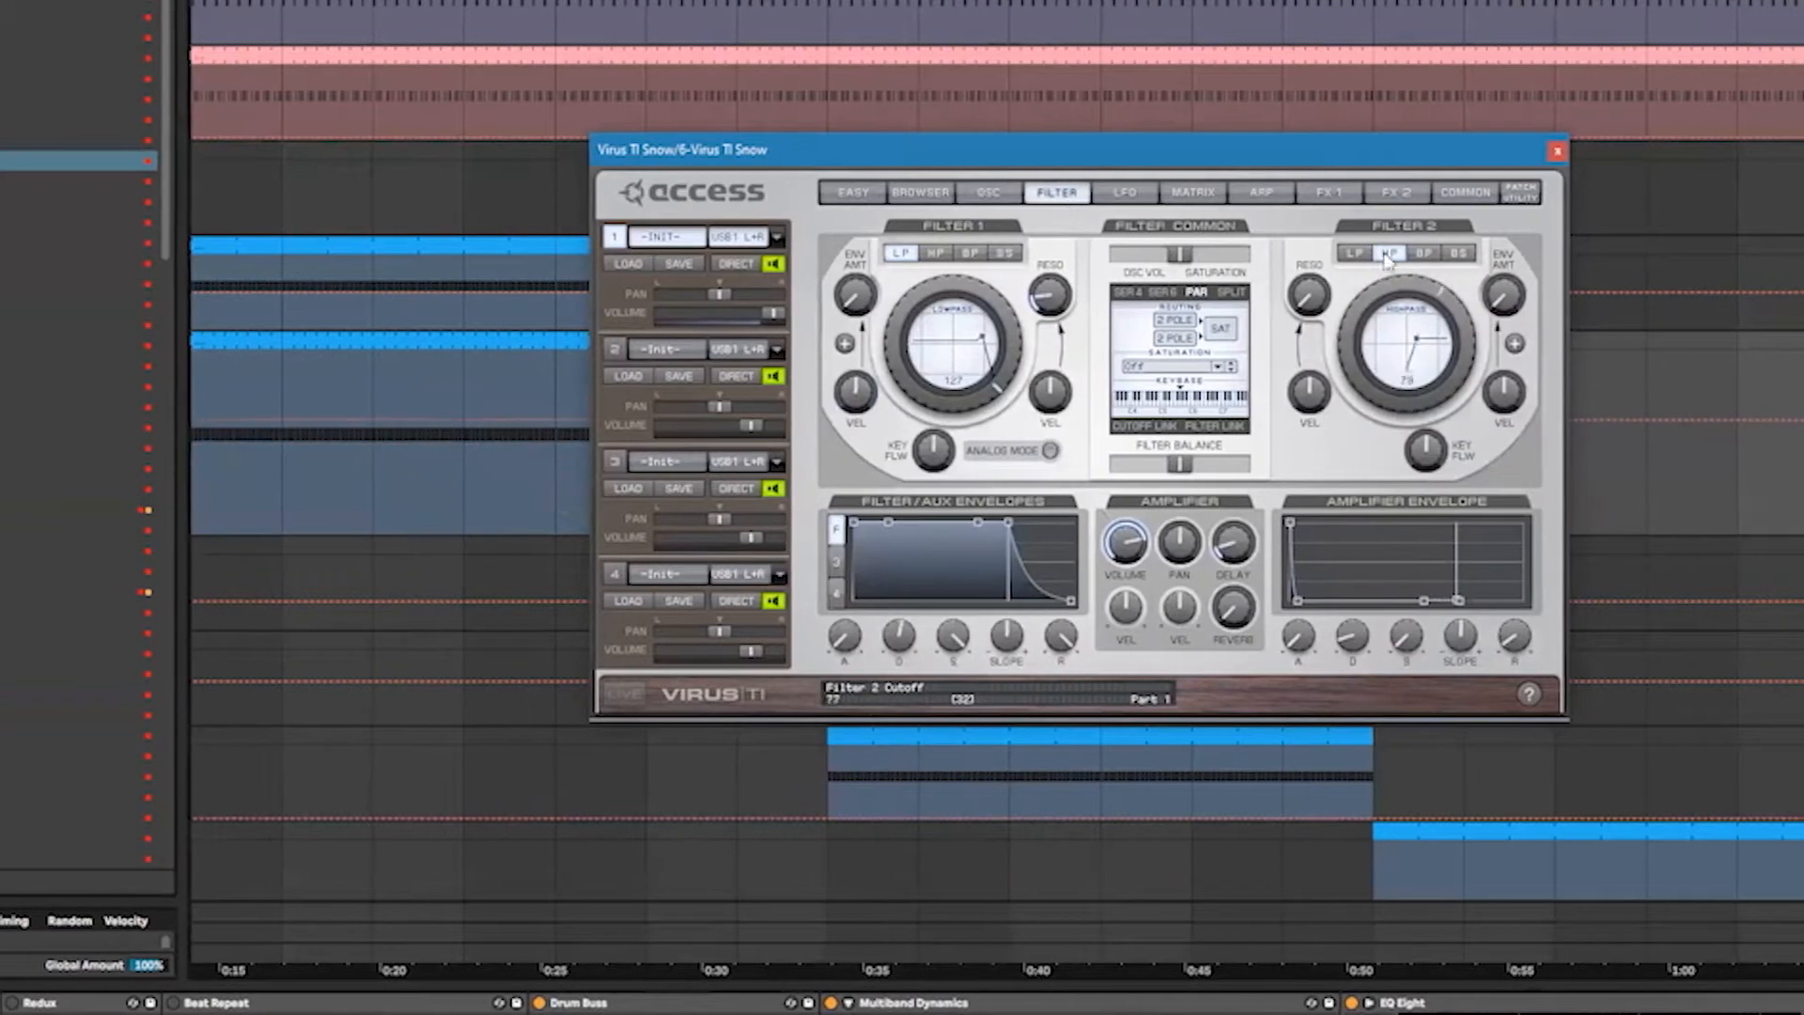
# - Shift the filter balance to Filter 2, then raise its resonance and sweep its highpass cutoff
pyautogui.moveTo(1152, 463); pyautogui.dragTo(1432, 489)
pyautogui.moveTo(1282, 297); pyautogui.dragTo(1282, 239)
pyautogui.moveTo(1296, 365)
pyautogui.mouseDown()
pyautogui.moveTo(1281, 453)
pyautogui.moveTo(1291, 369)
pyautogui.mouseUp()
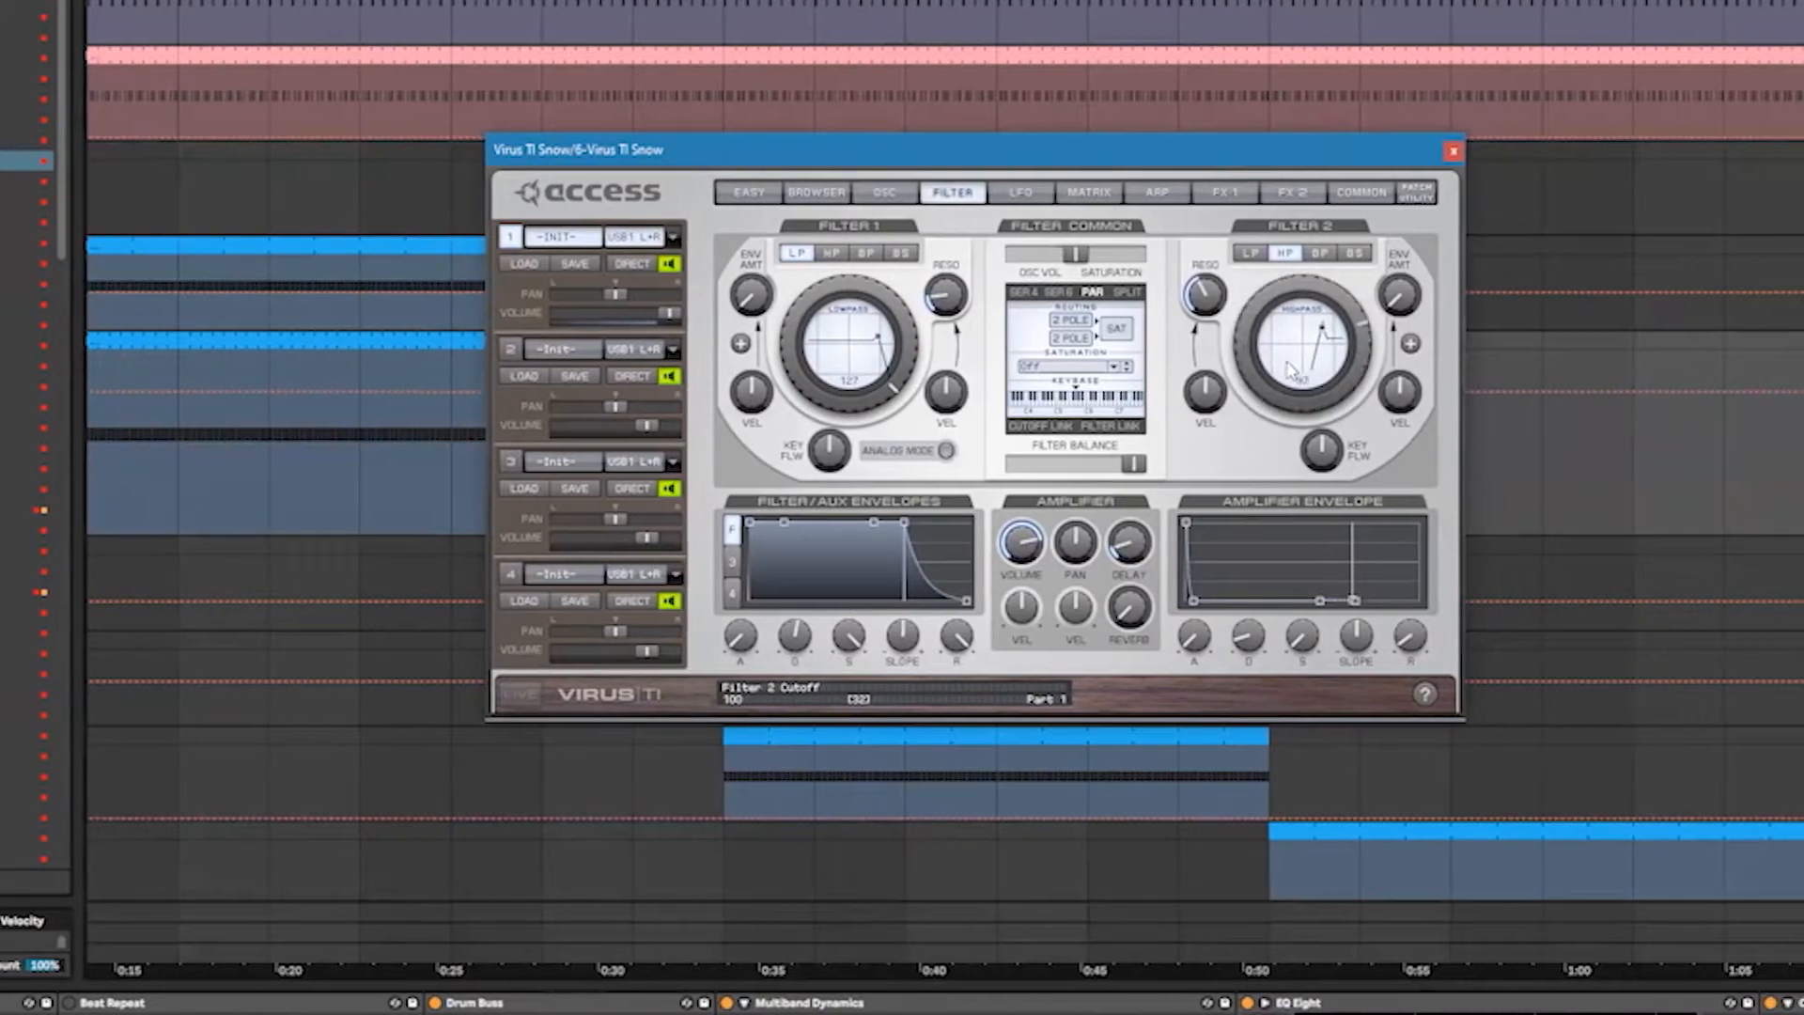
pyautogui.hotkey('ctrl', 'z')
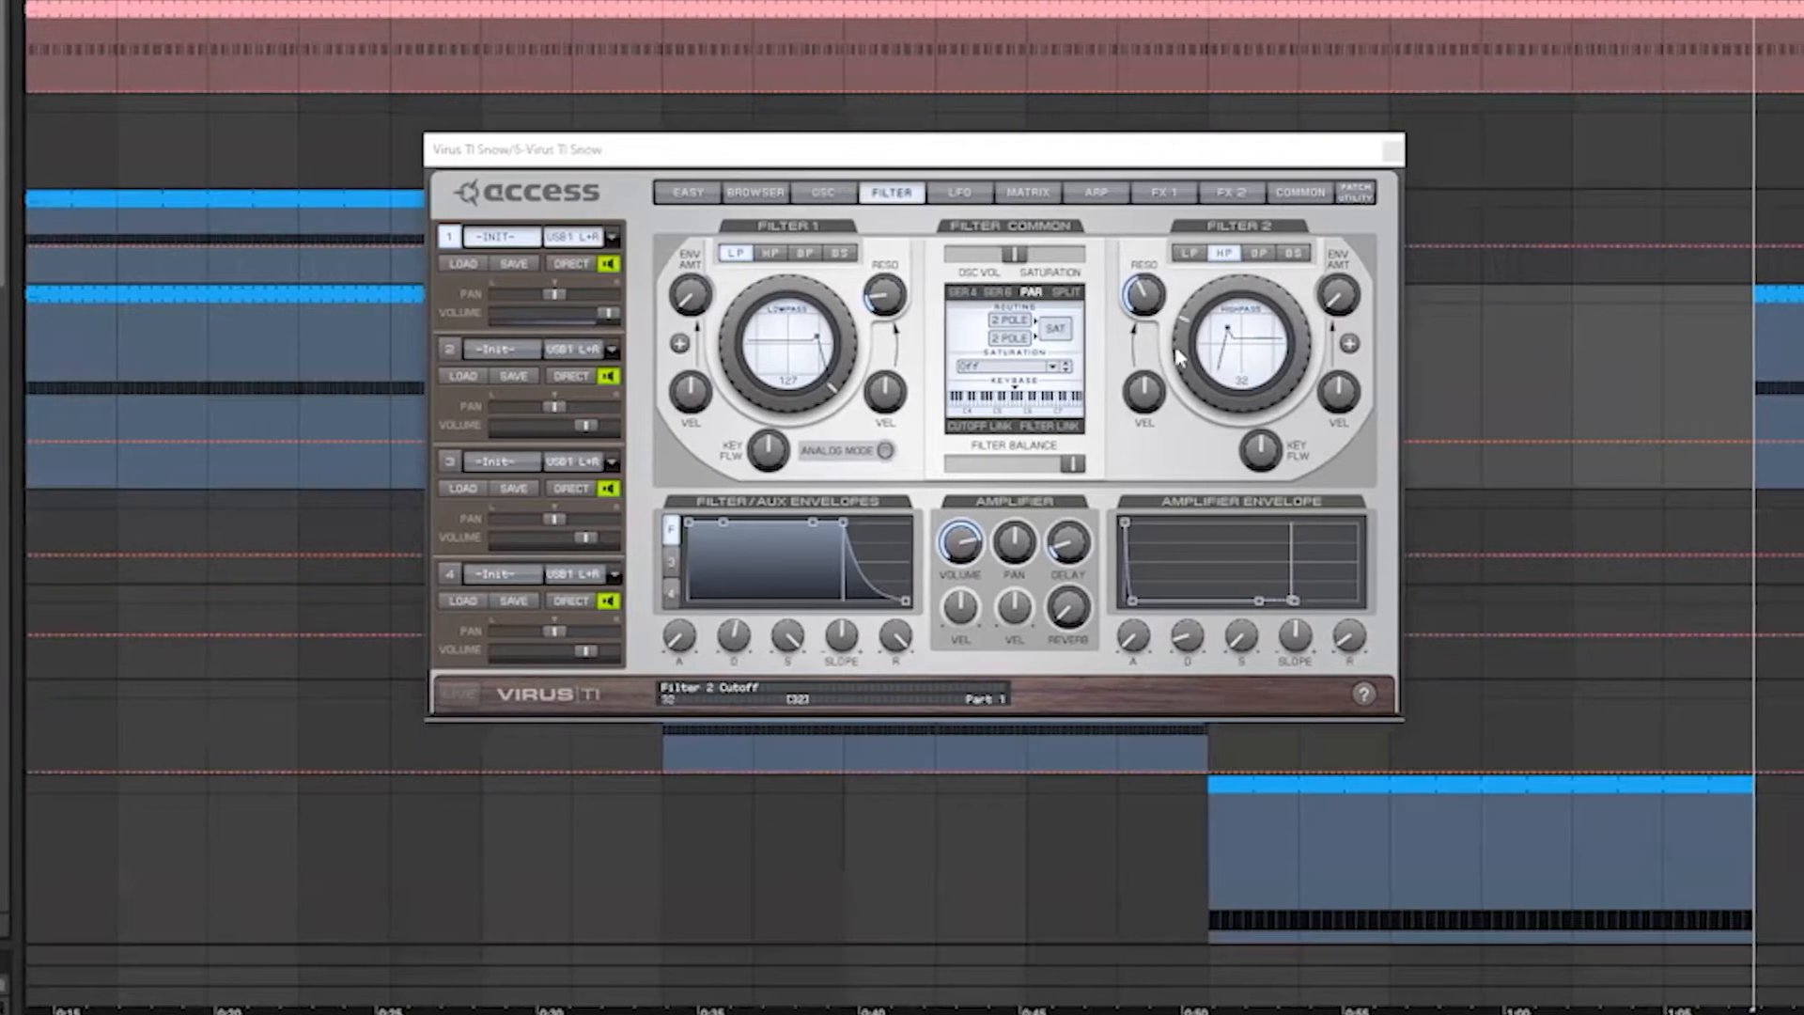
pyautogui.moveTo(1178, 357); pyautogui.dragTo(1191, 391)
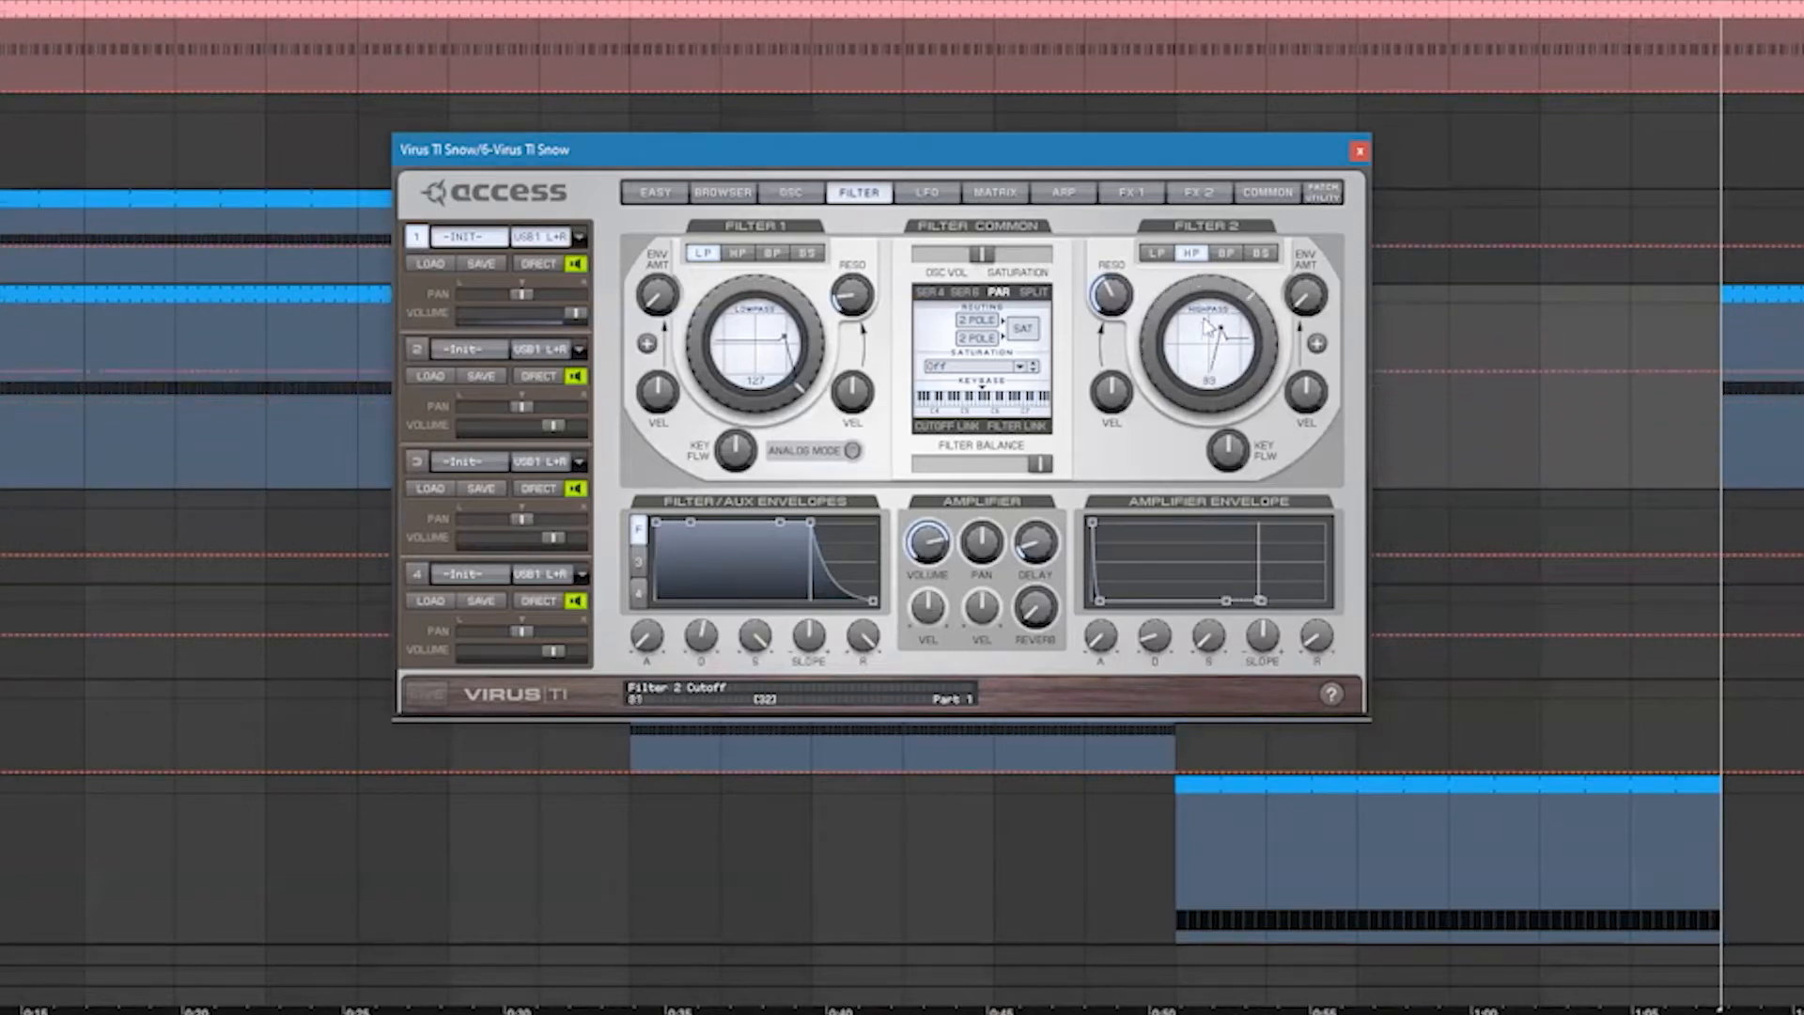
# - Set LFO 2's clock to 1/1 and apply a positive modulation amount from it to Filter 2
pyautogui.click(934, 197)
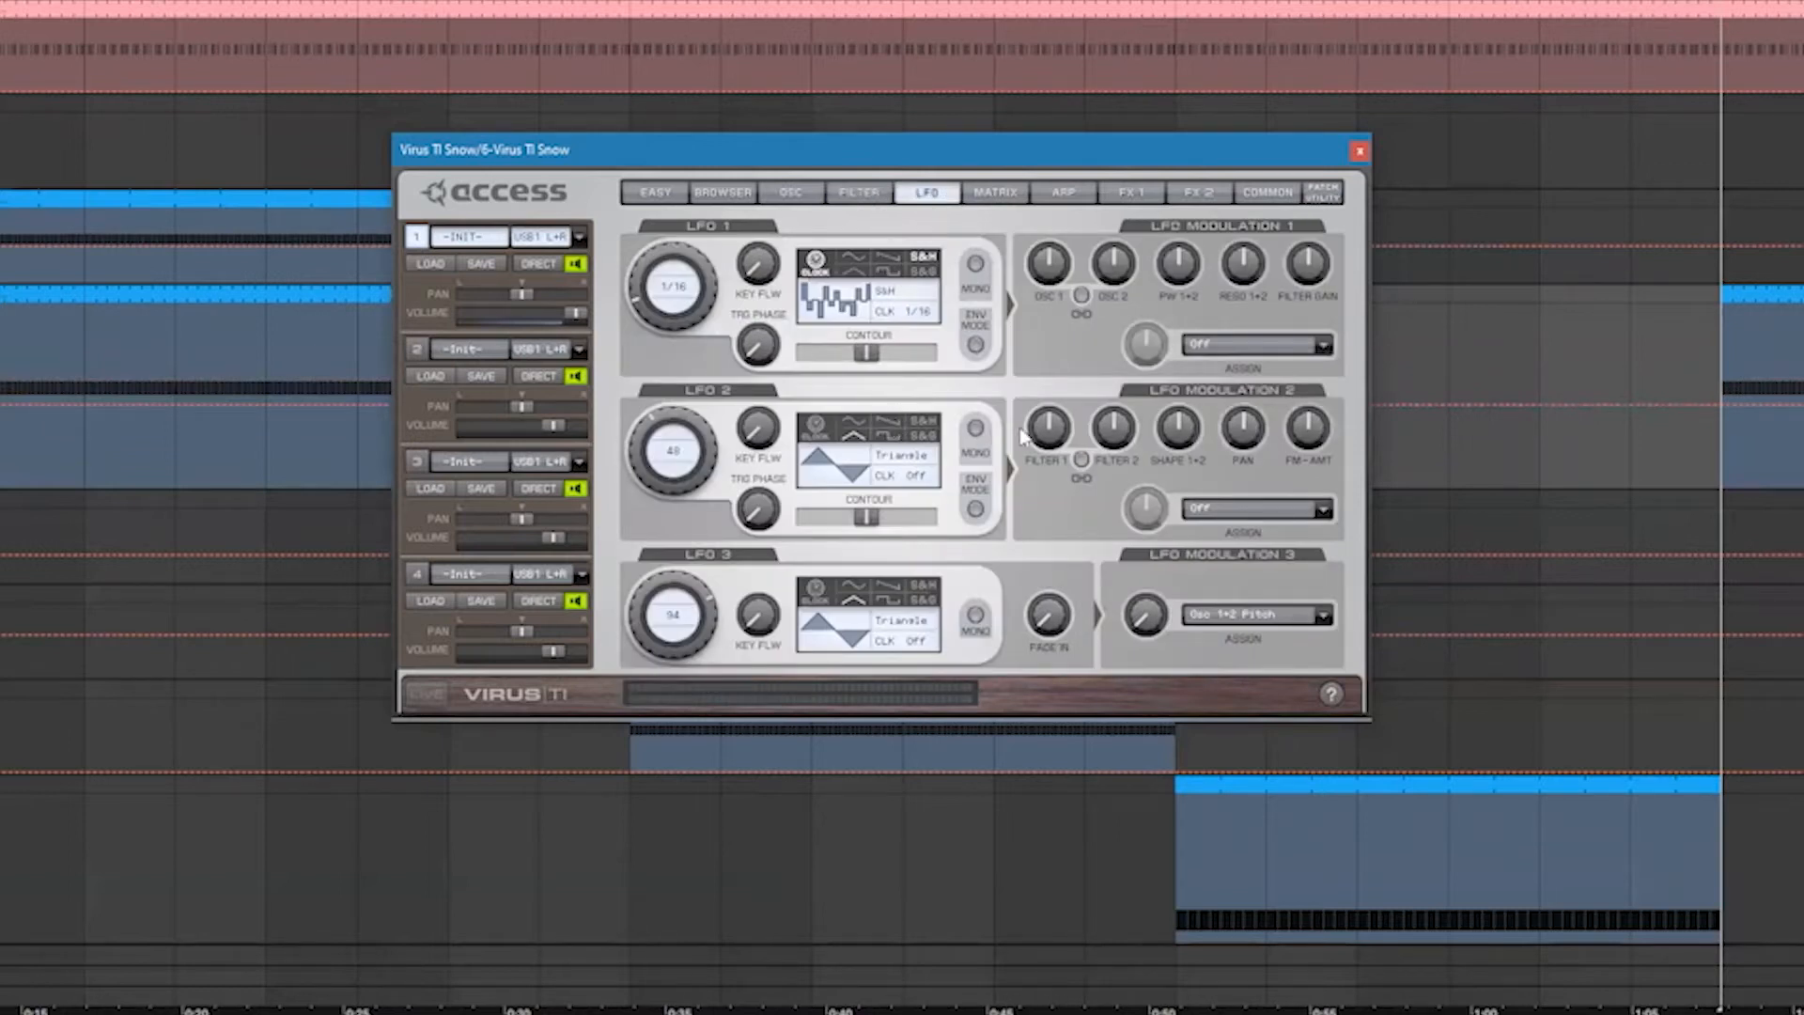
pyautogui.click(921, 478)
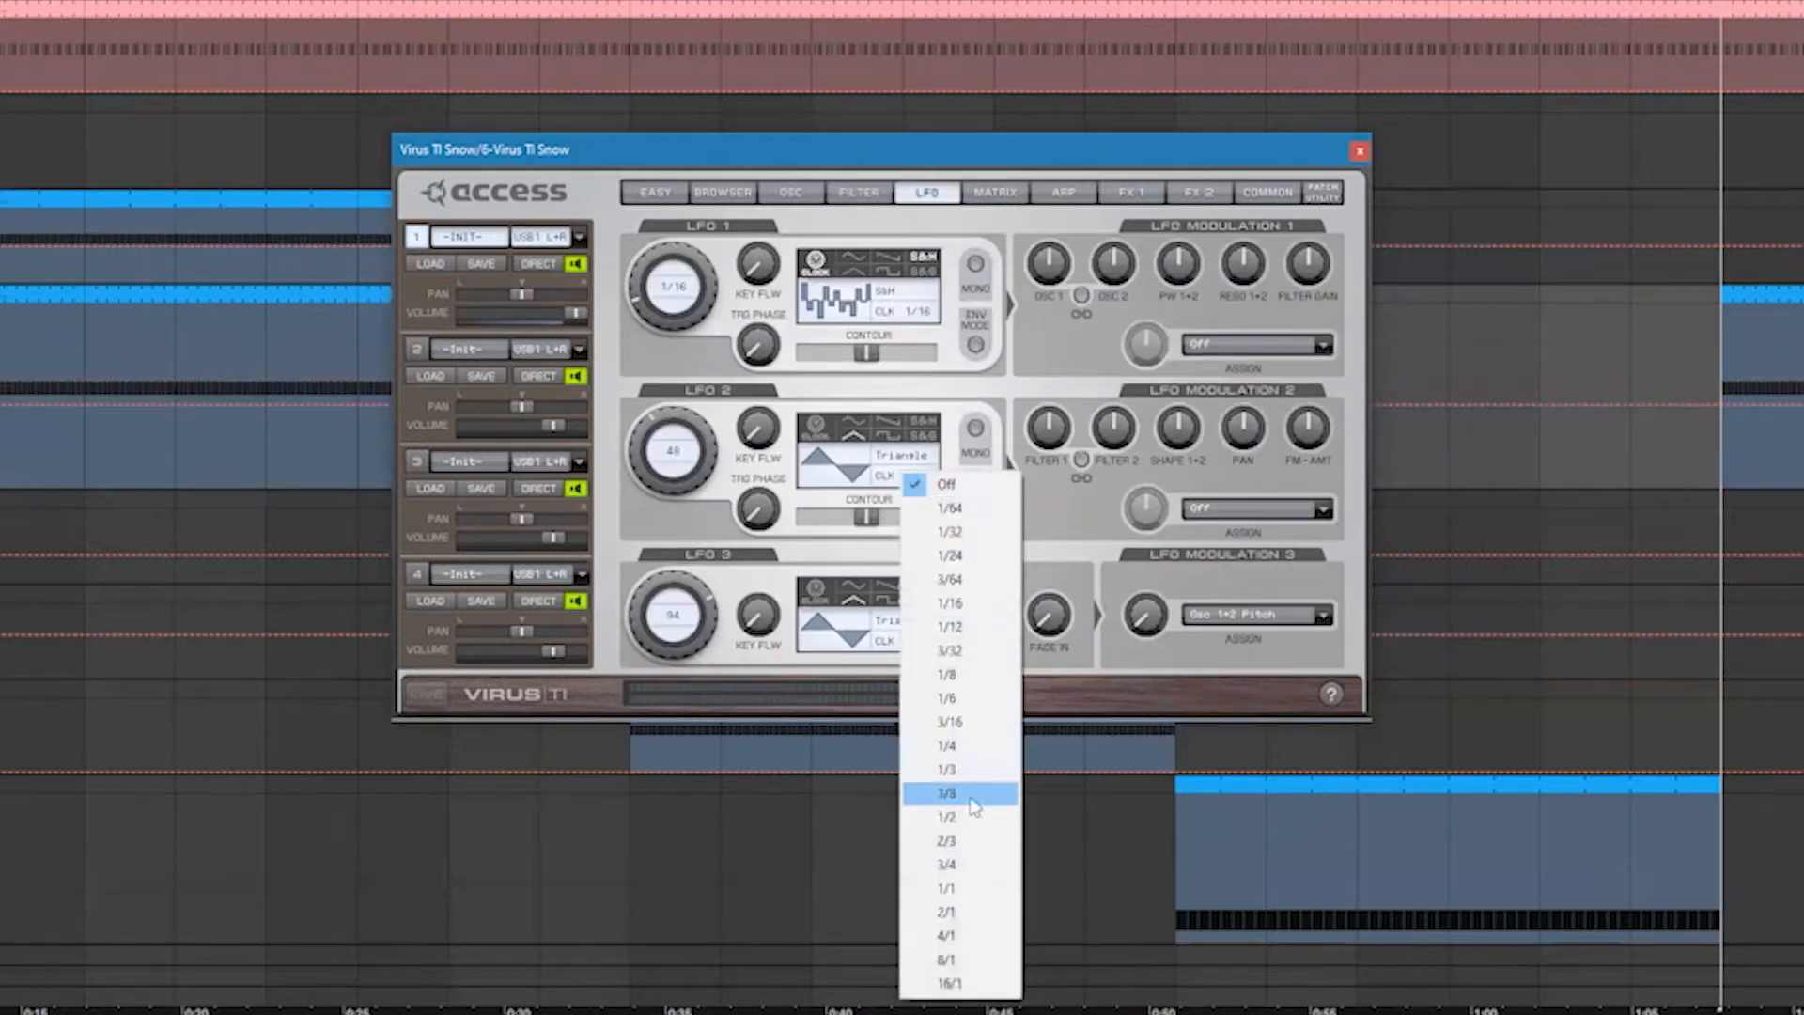
pyautogui.click(977, 888)
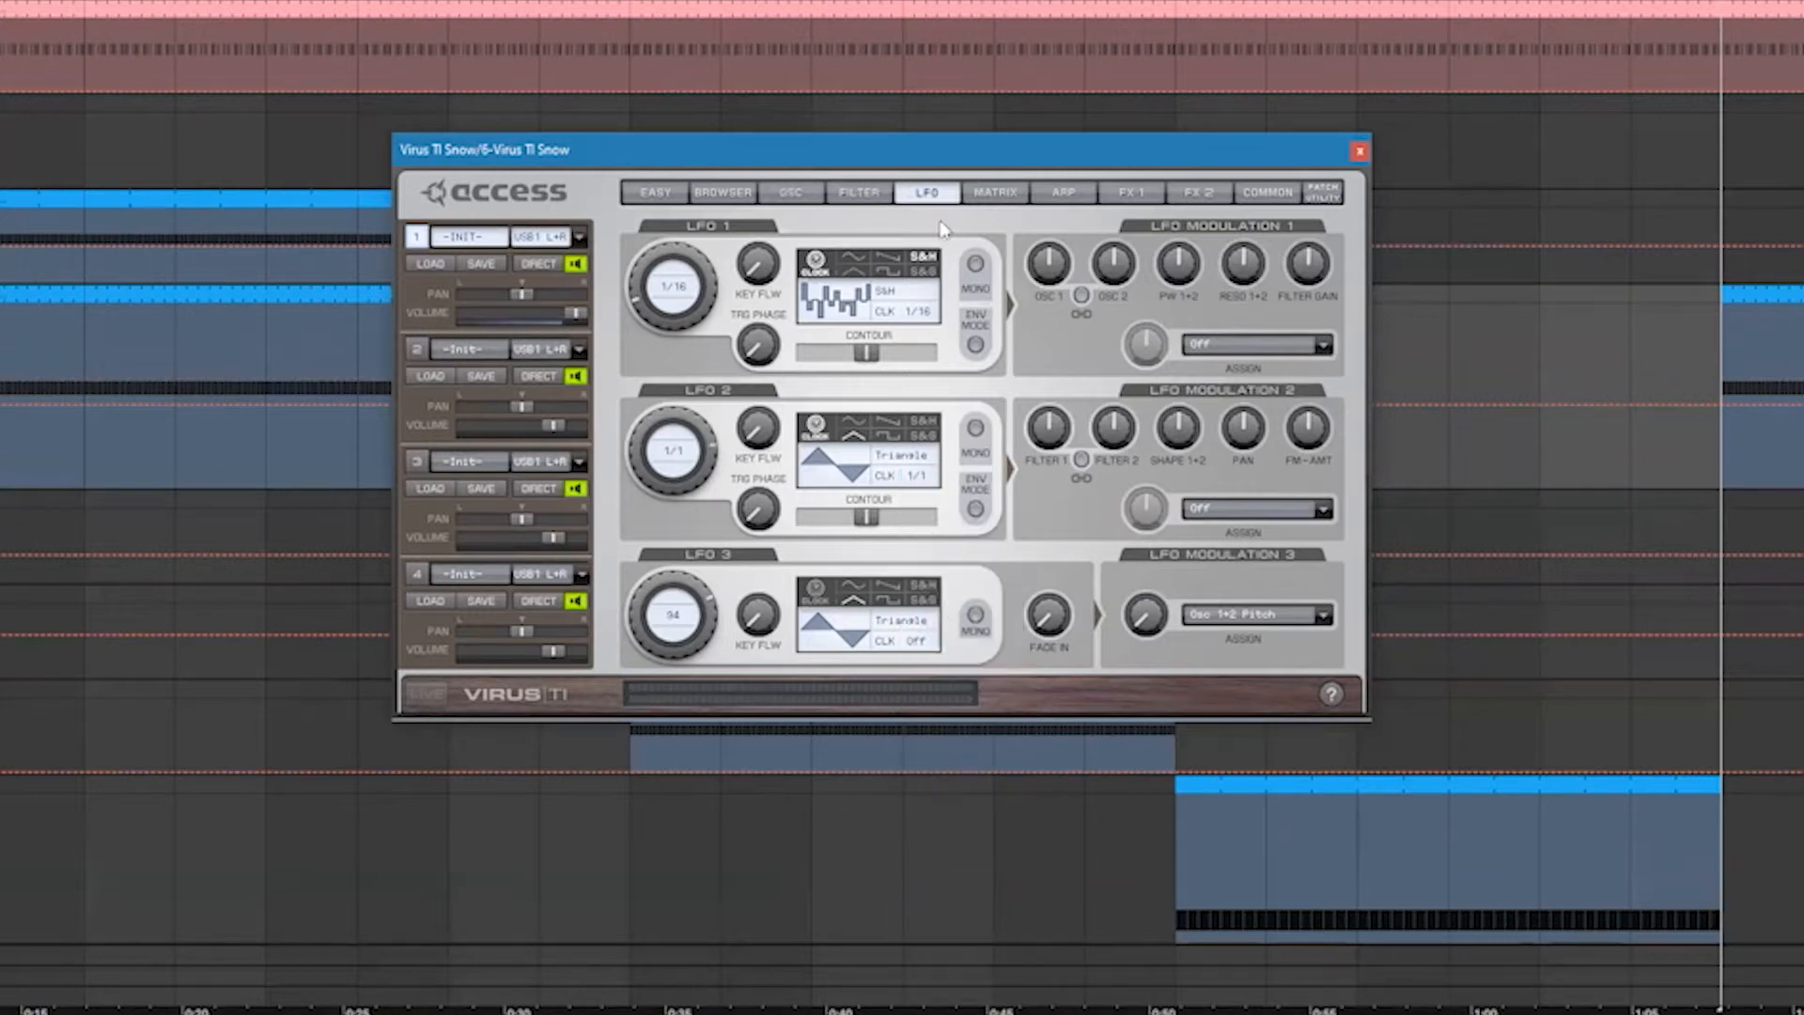
pyautogui.moveTo(1093, 432); pyautogui.dragTo(1146, 404)
pyautogui.press('space')
# - Lower the Filter 2 highpass cutoff to about 26
pyautogui.click(998, 197)
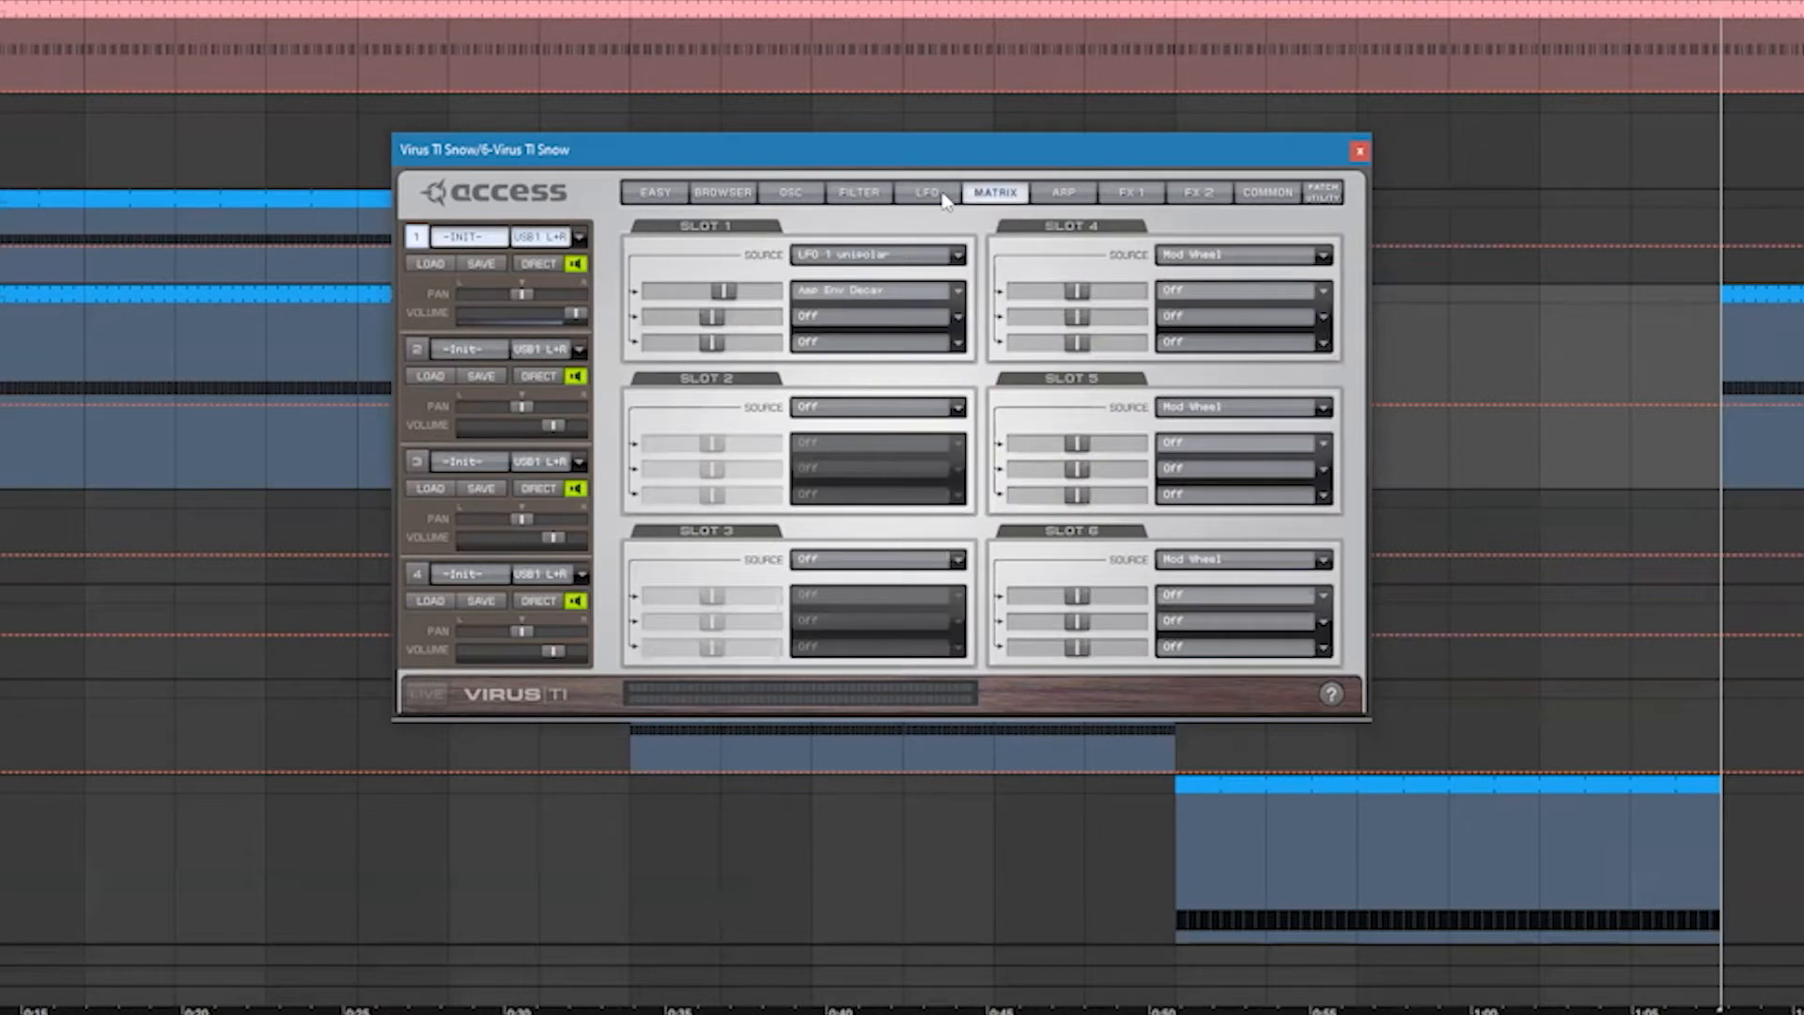
pyautogui.click(944, 199)
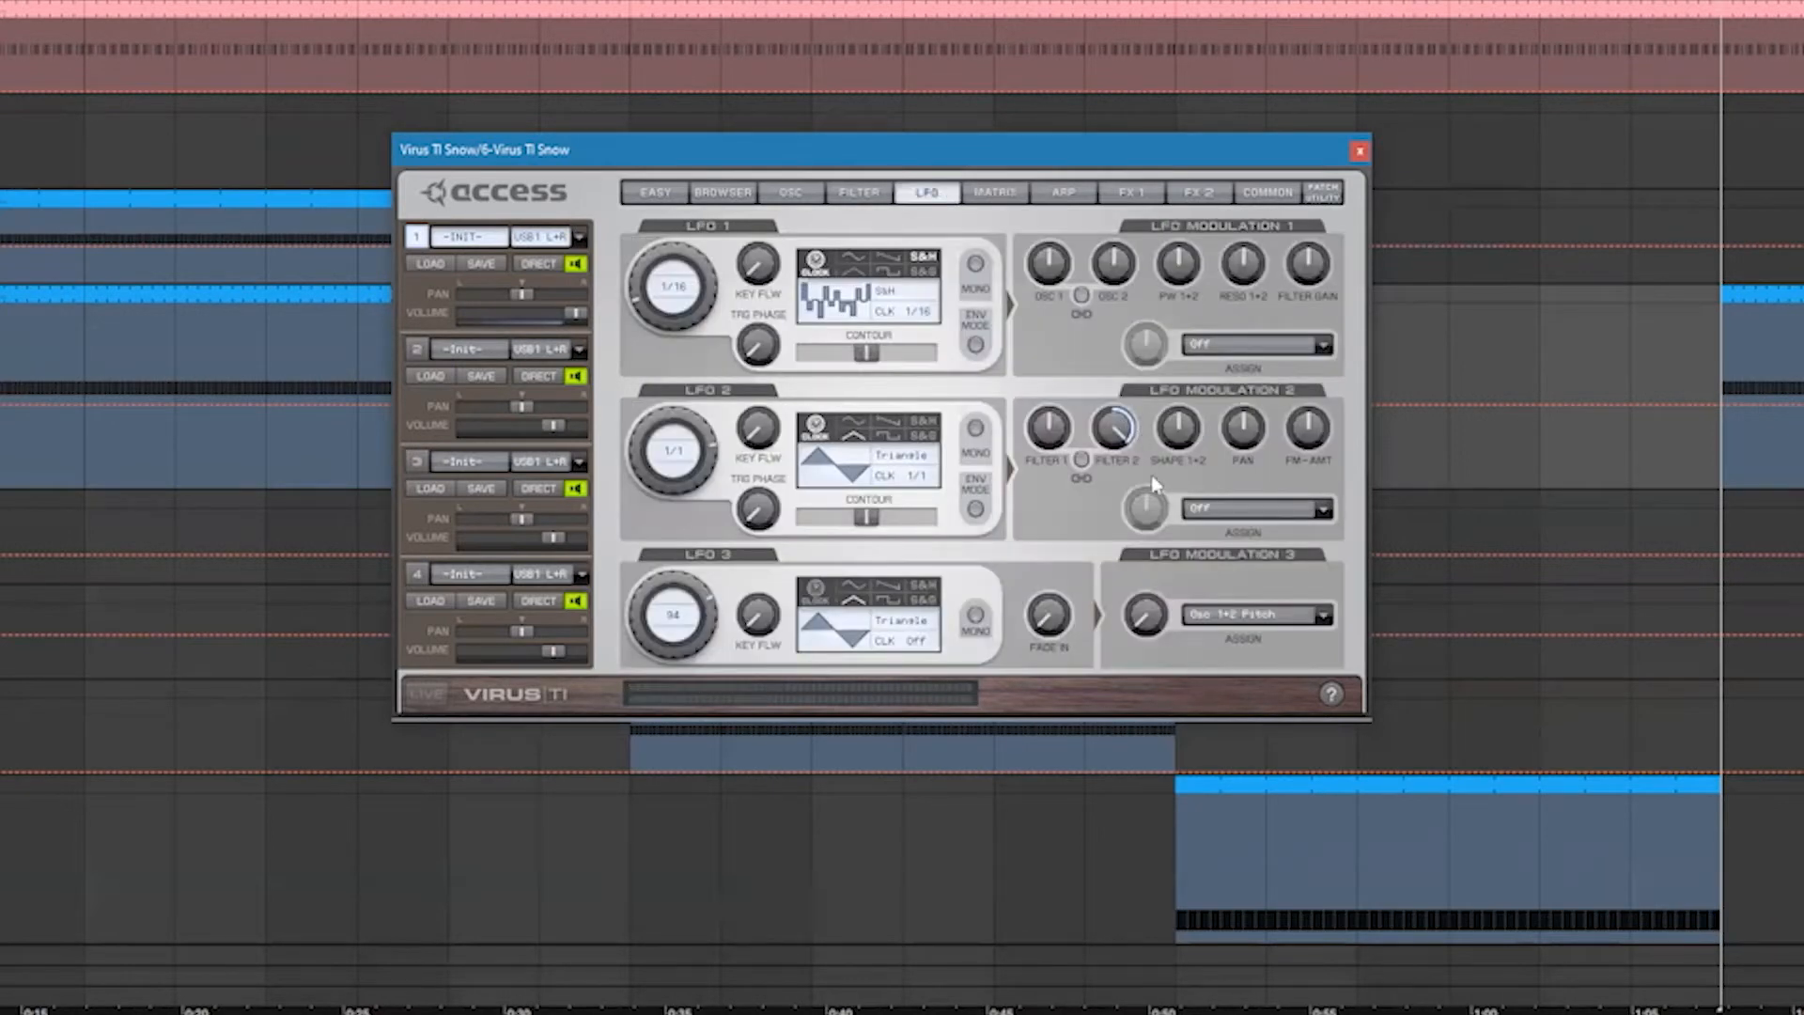
pyautogui.click(859, 192)
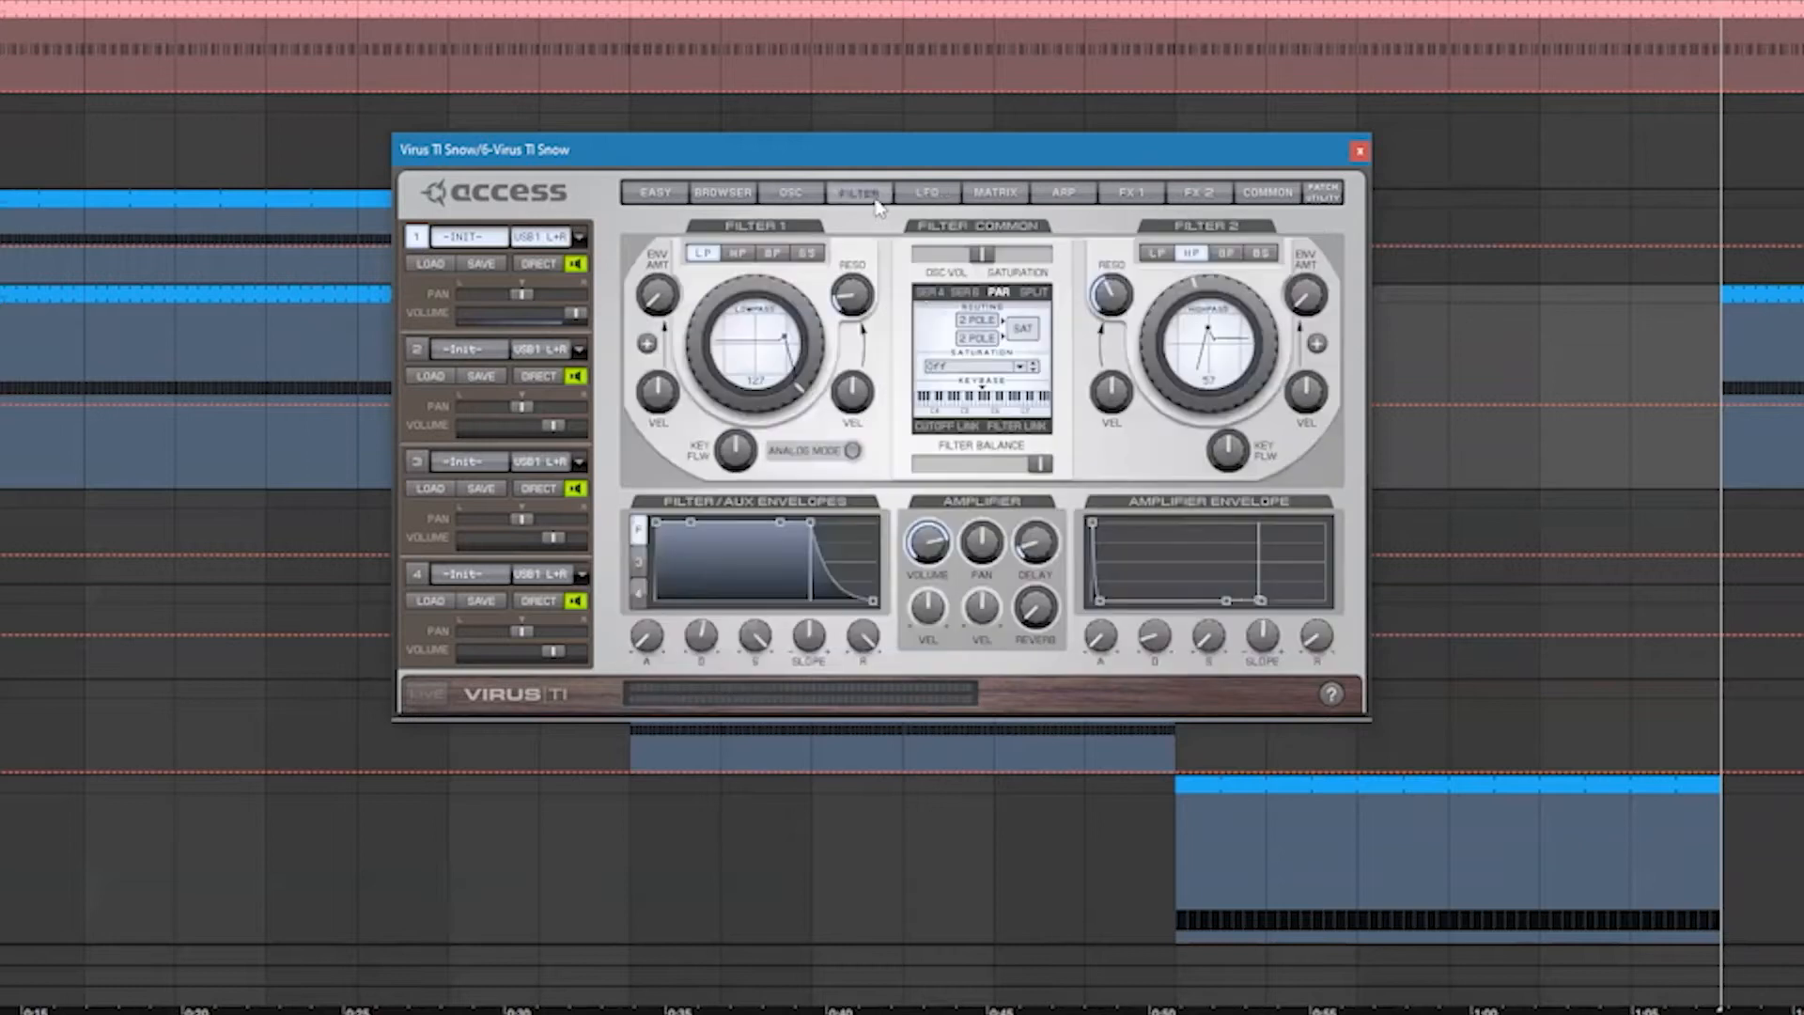
pyautogui.moveTo(1155, 342); pyautogui.dragTo(1158, 400)
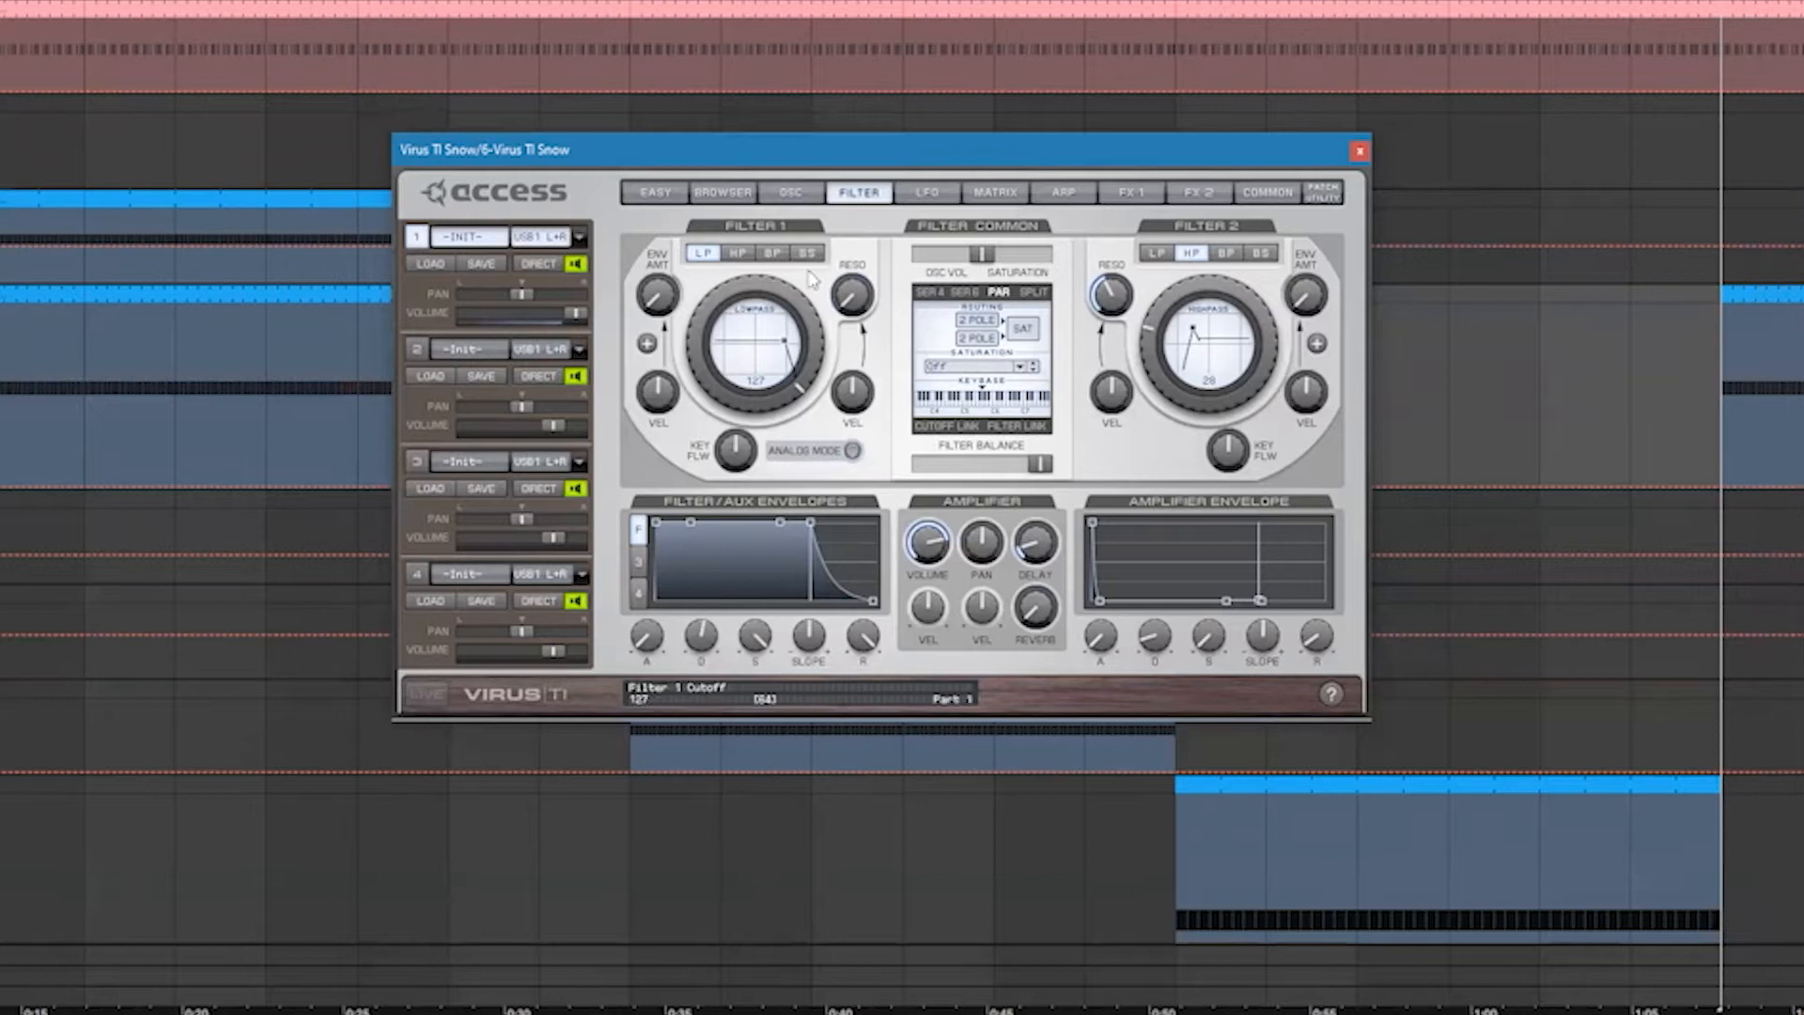
# - Lower Oscillator 2's shape toward a sawtooth and try a sine wave on Oscillator 1
pyautogui.click(792, 191)
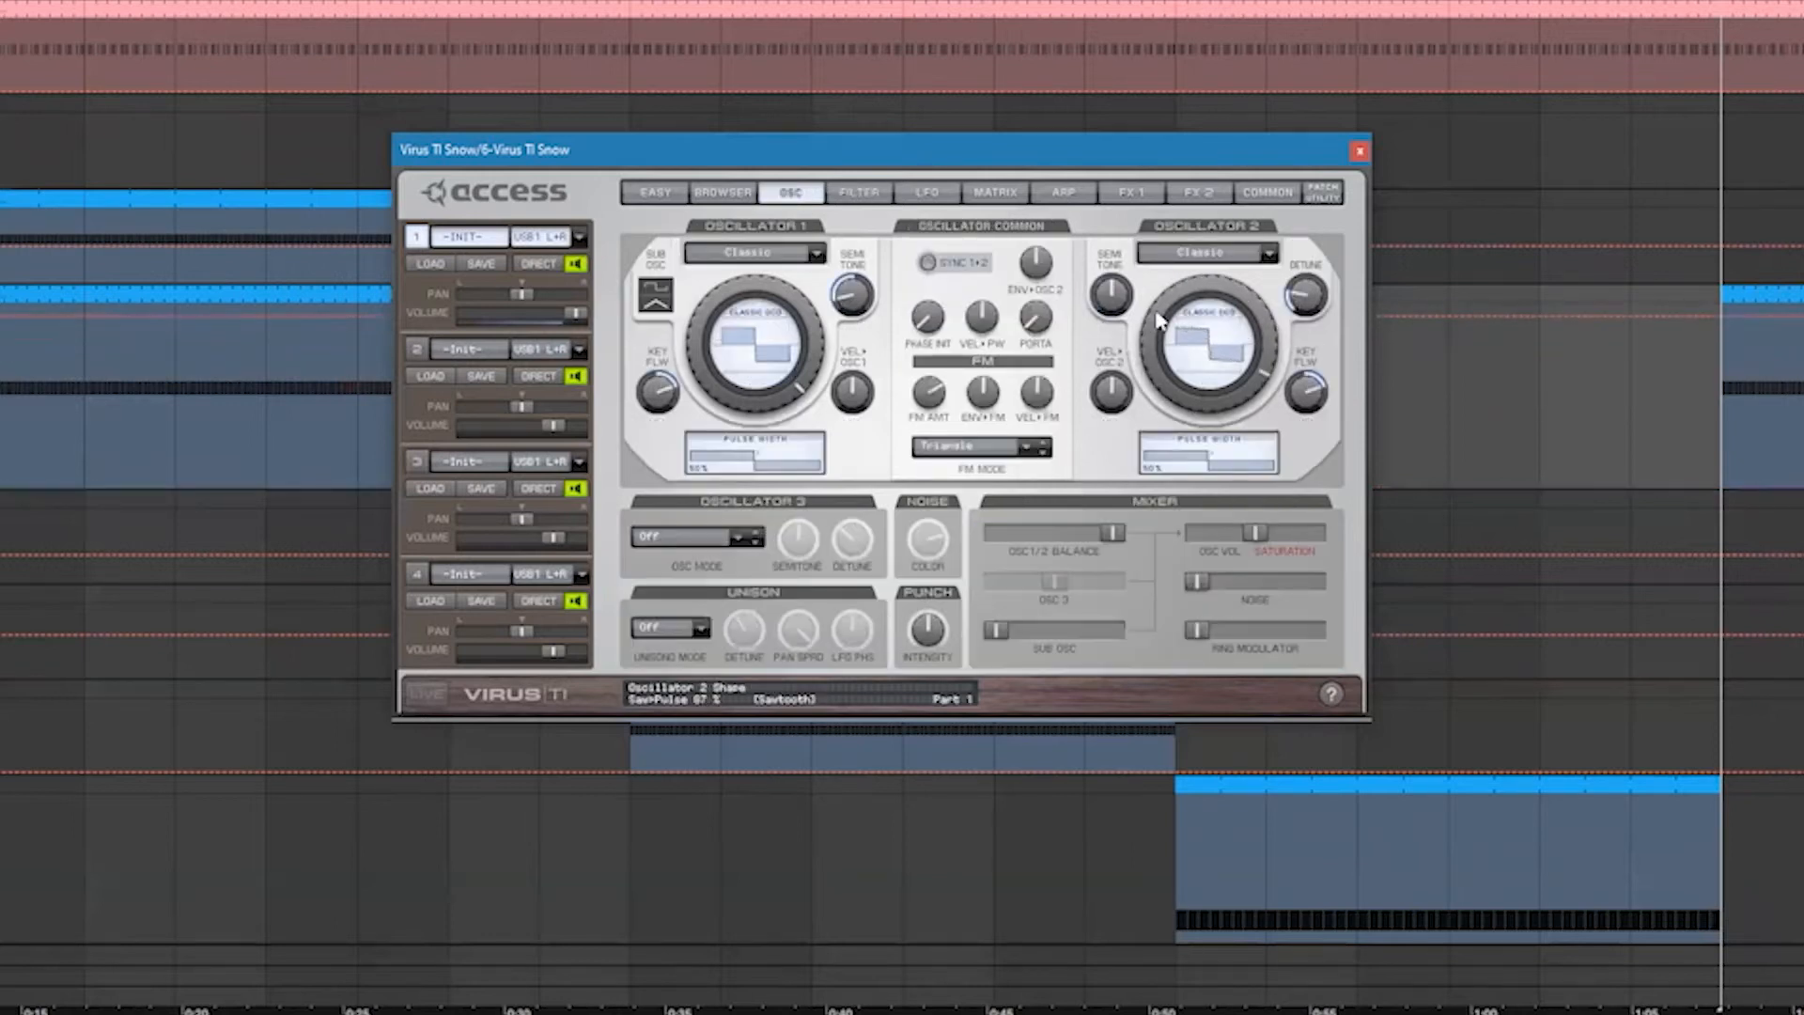
pyautogui.moveTo(1156, 329); pyautogui.dragTo(1219, 447)
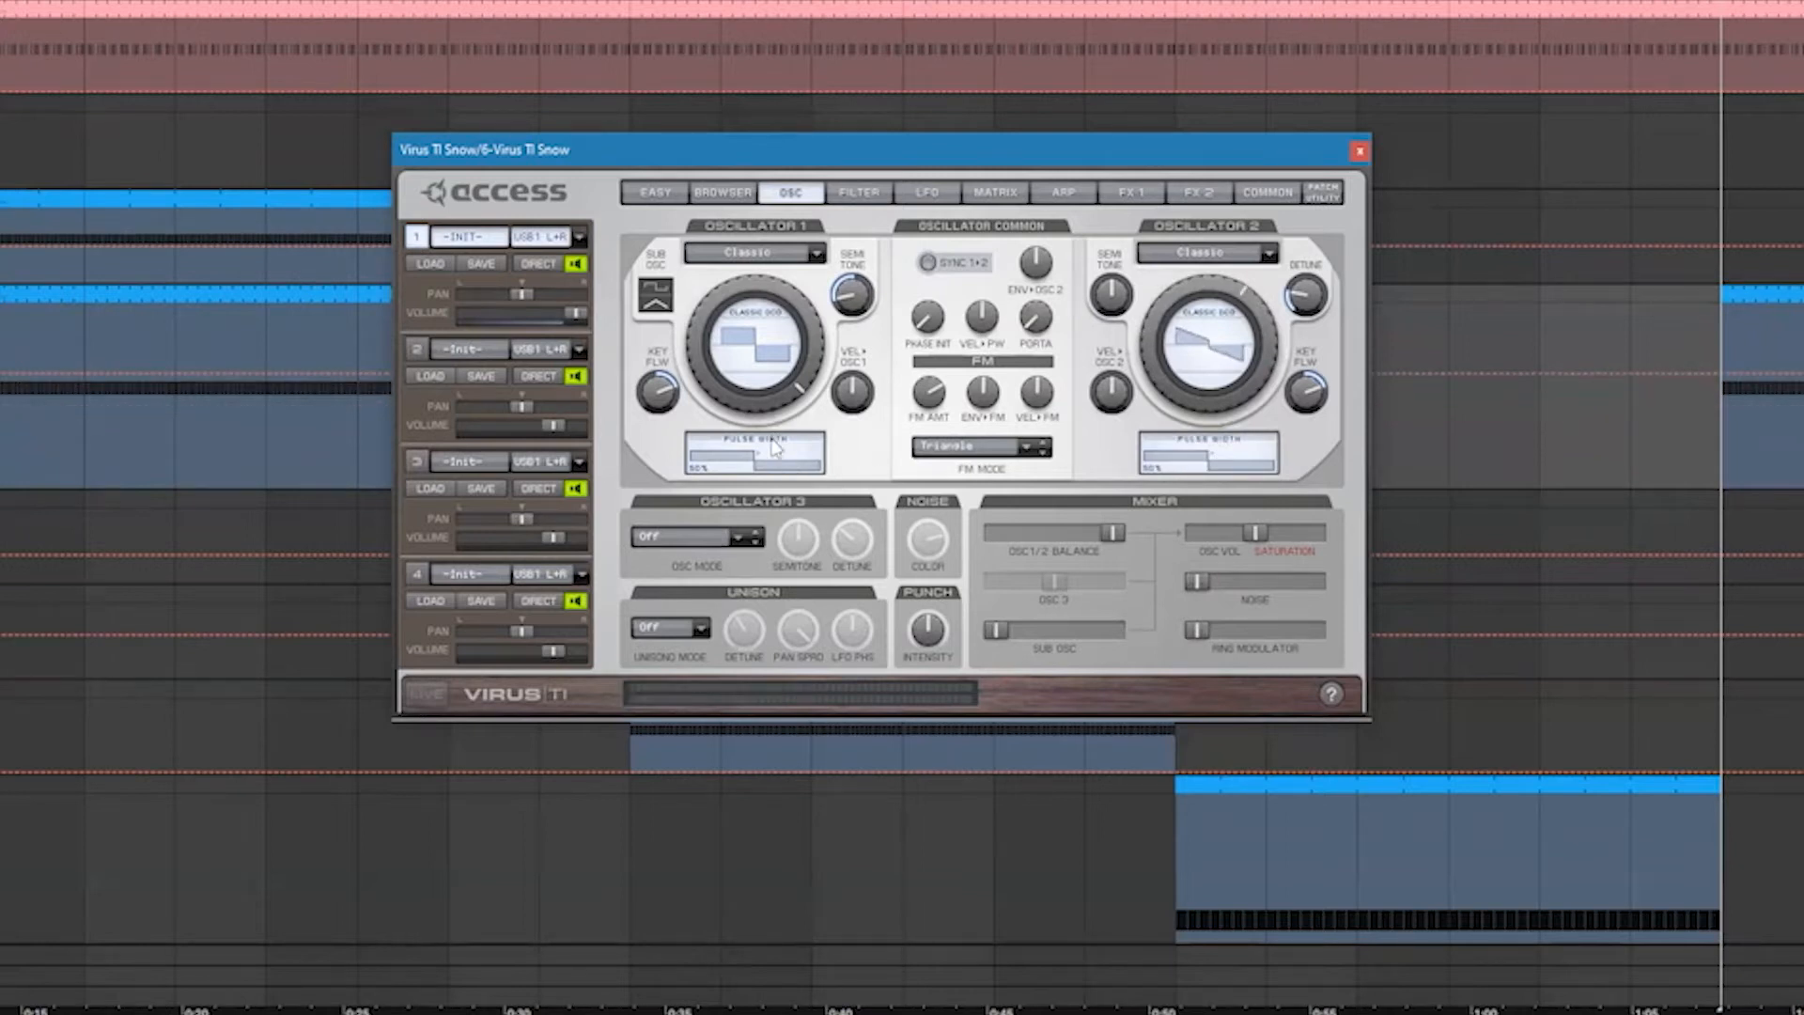
pyautogui.moveTo(777, 406); pyautogui.dragTo(815, 633)
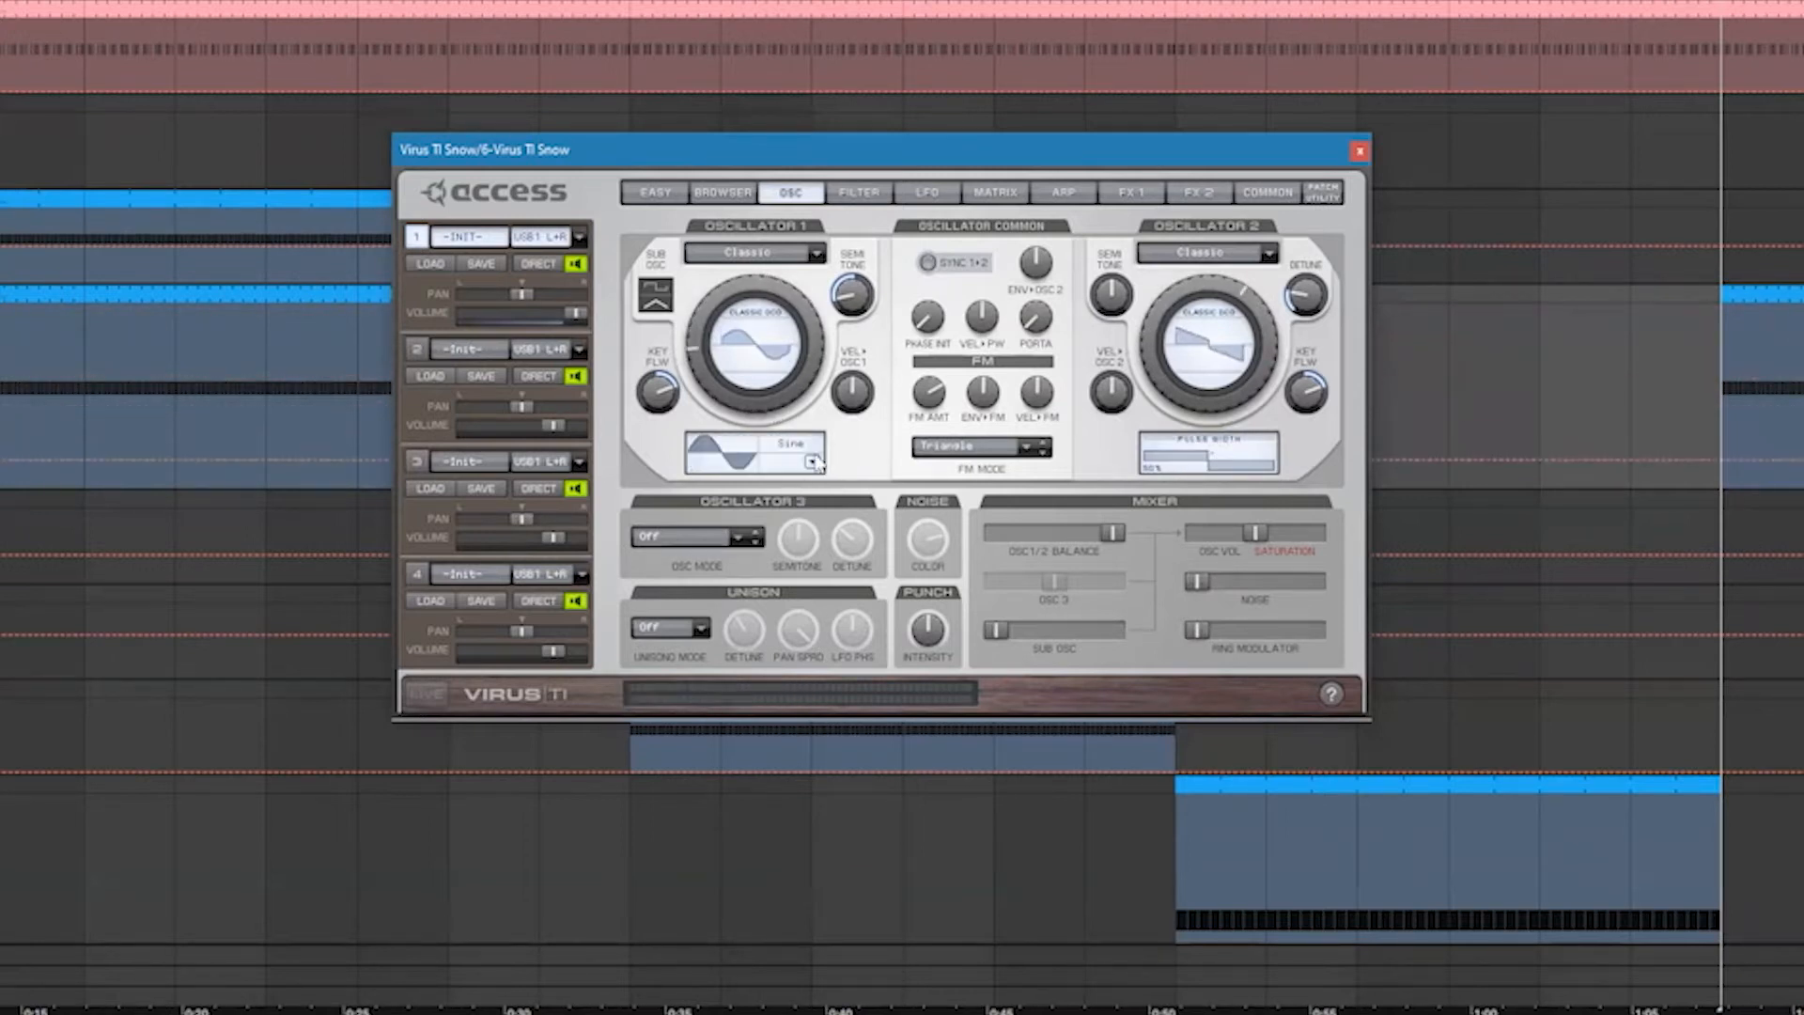
# - Set the oscillator FM mode to Wave and raise Oscillator 1's shape to about Saw>Pulse 35 %
pyautogui.click(977, 447)
pyautogui.click(977, 499)
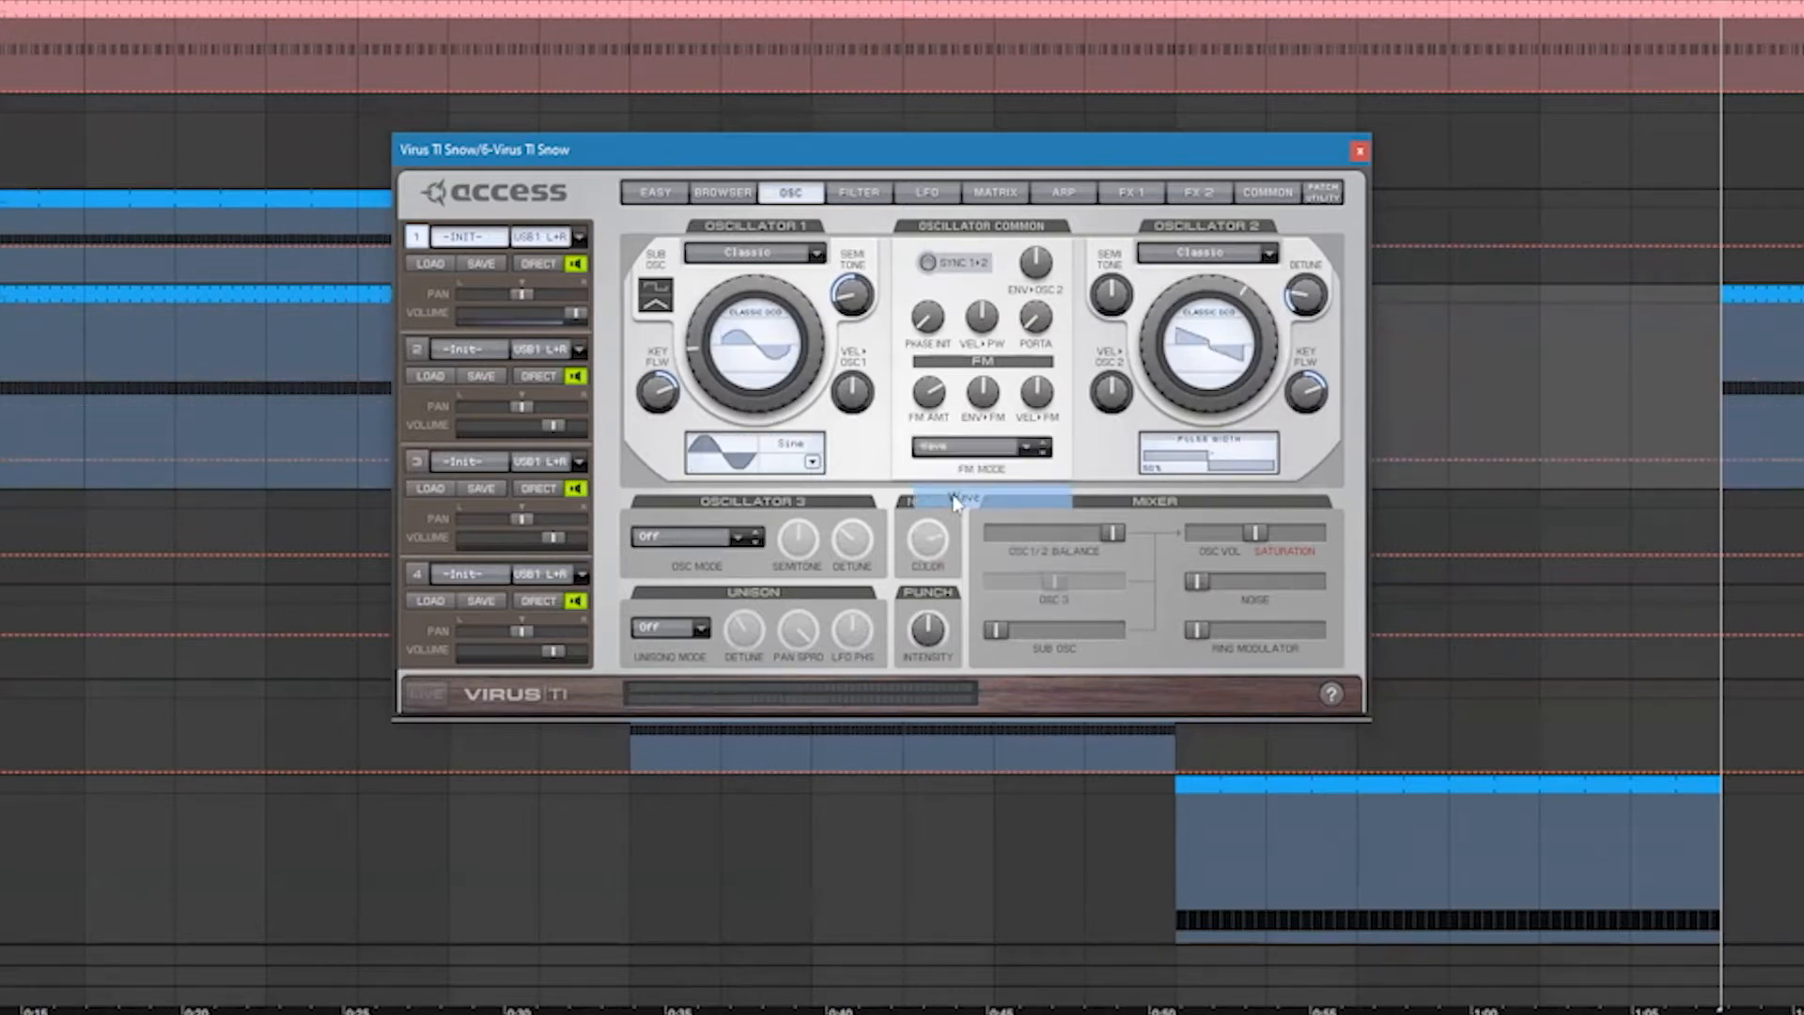
pyautogui.moveTo(788, 376); pyautogui.dragTo(811, 316)
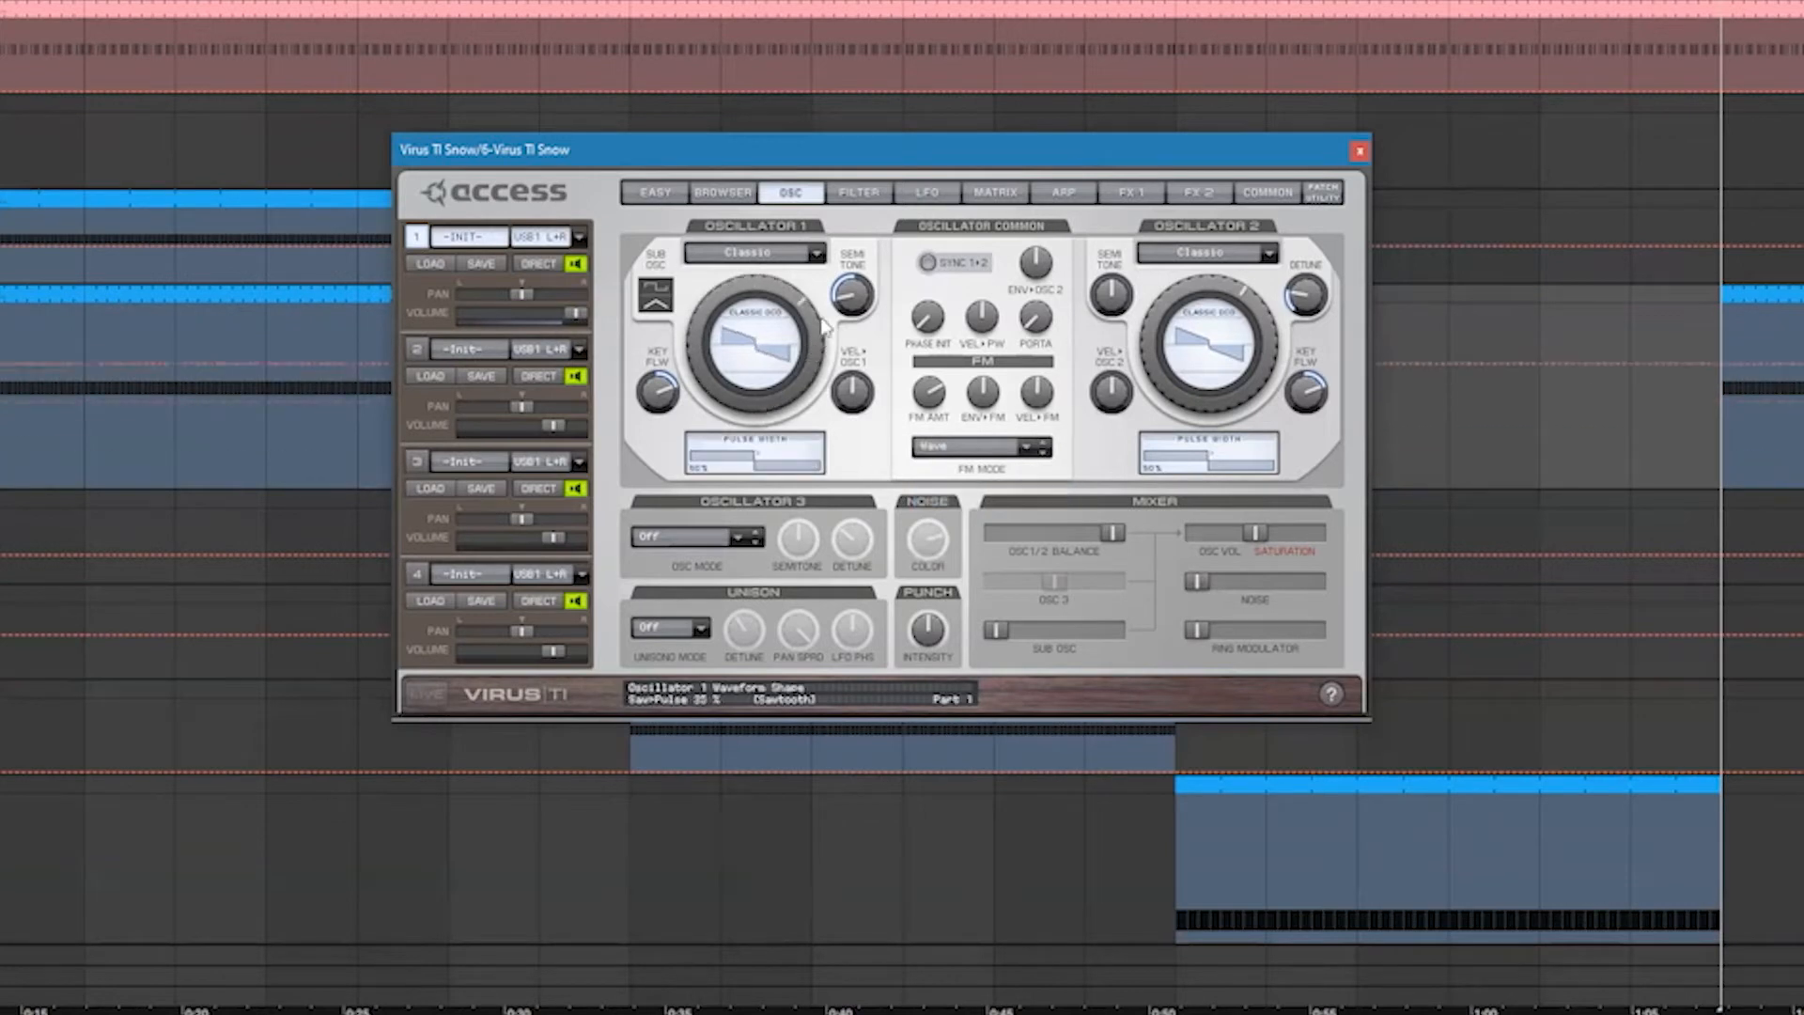
# - Route LFO 2 unipolar to Filter 2 Cutoff in modulation matrix Slot 4 with a positive amount
pyautogui.click(940, 195)
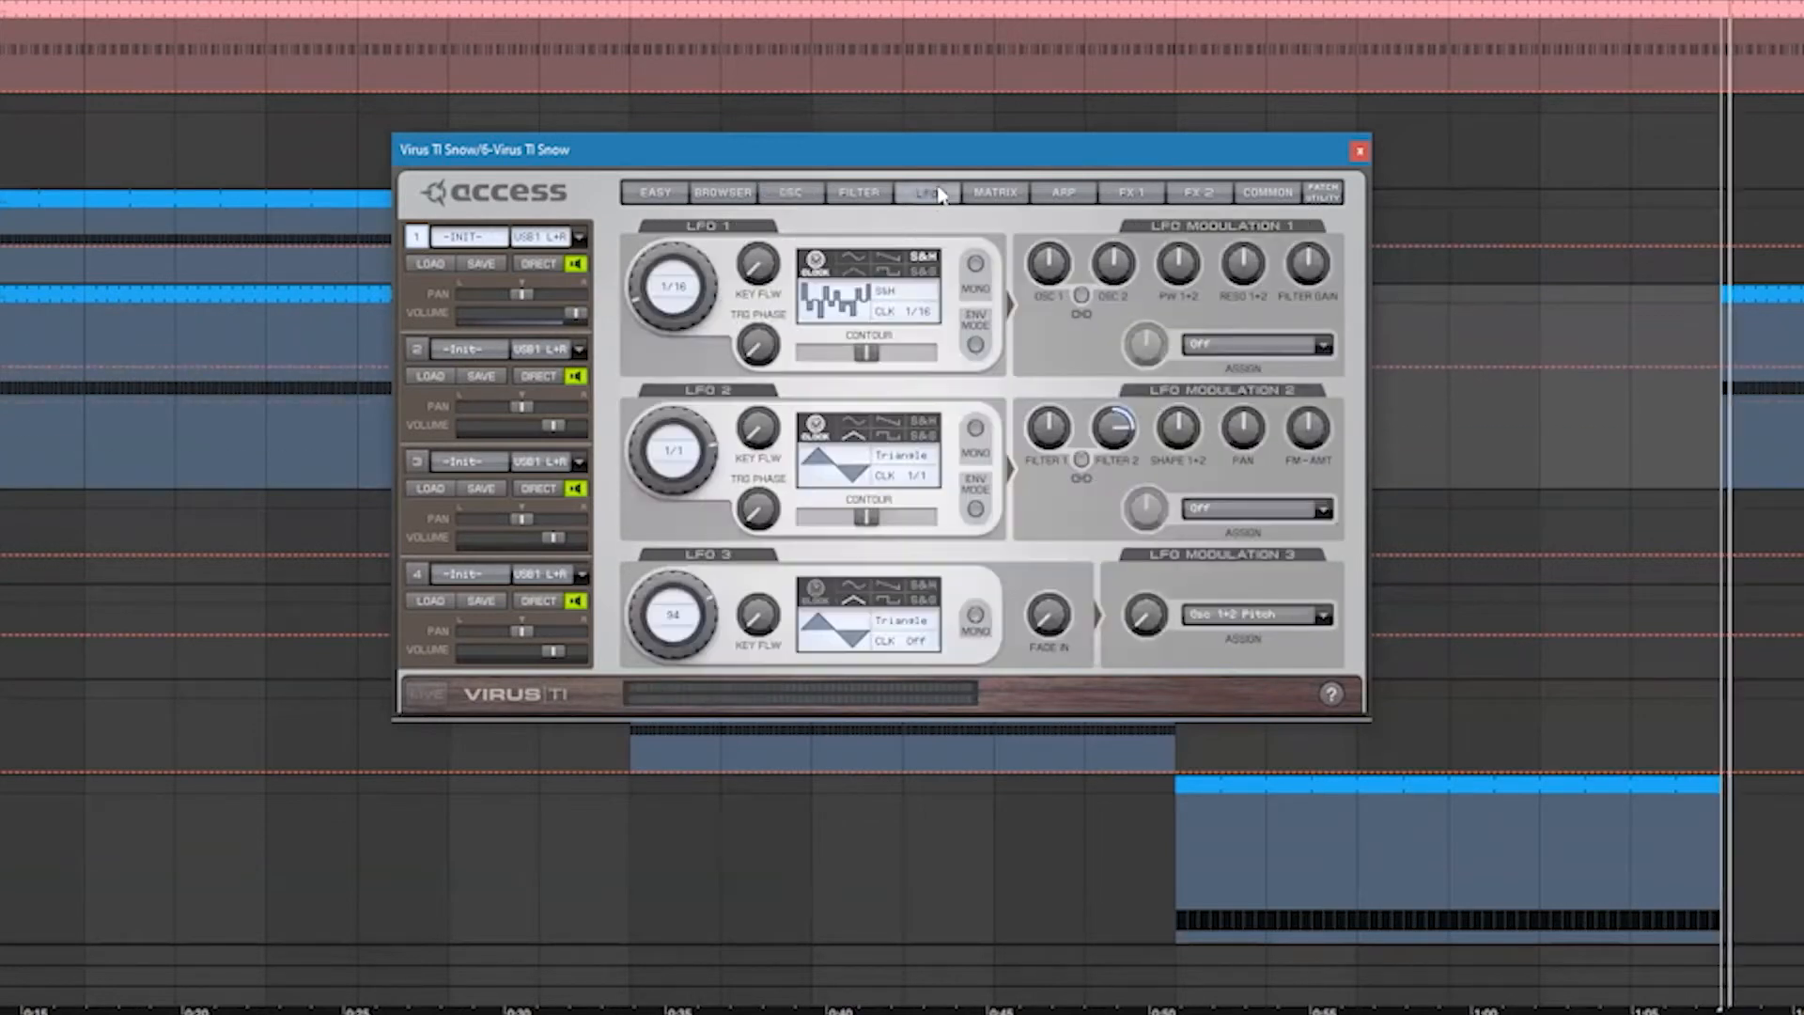
pyautogui.click(859, 193)
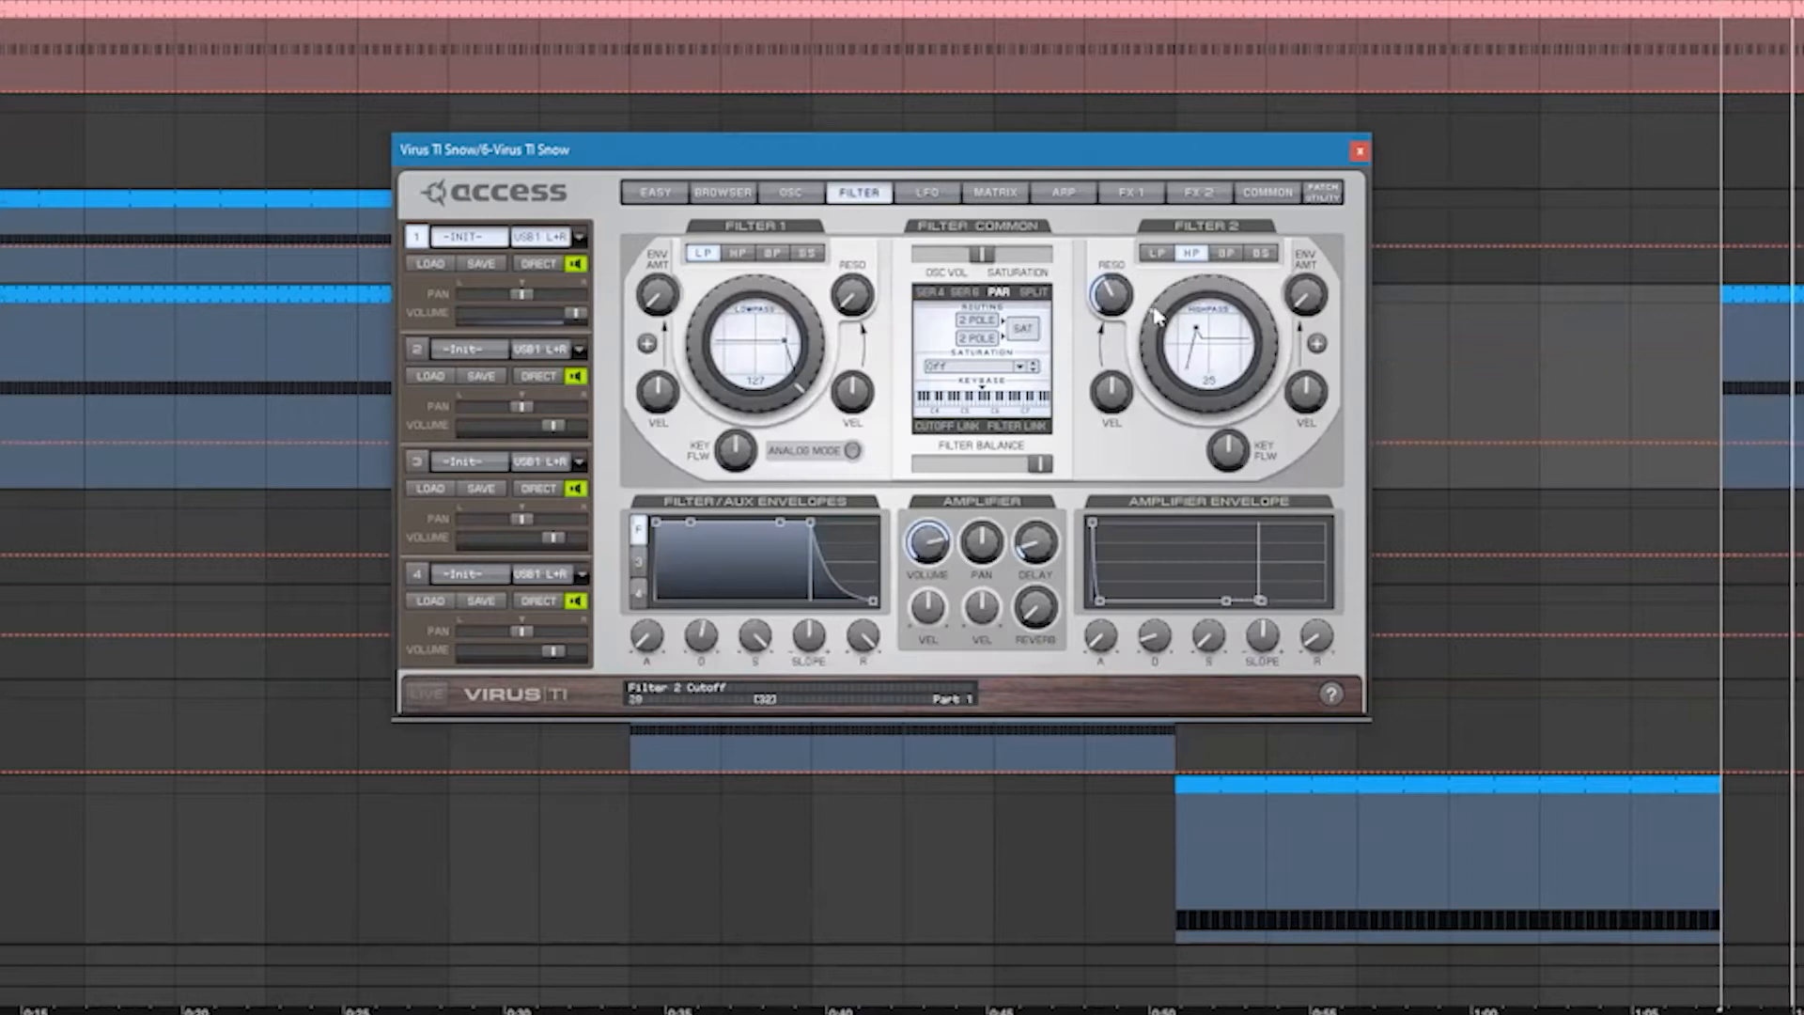
pyautogui.click(995, 192)
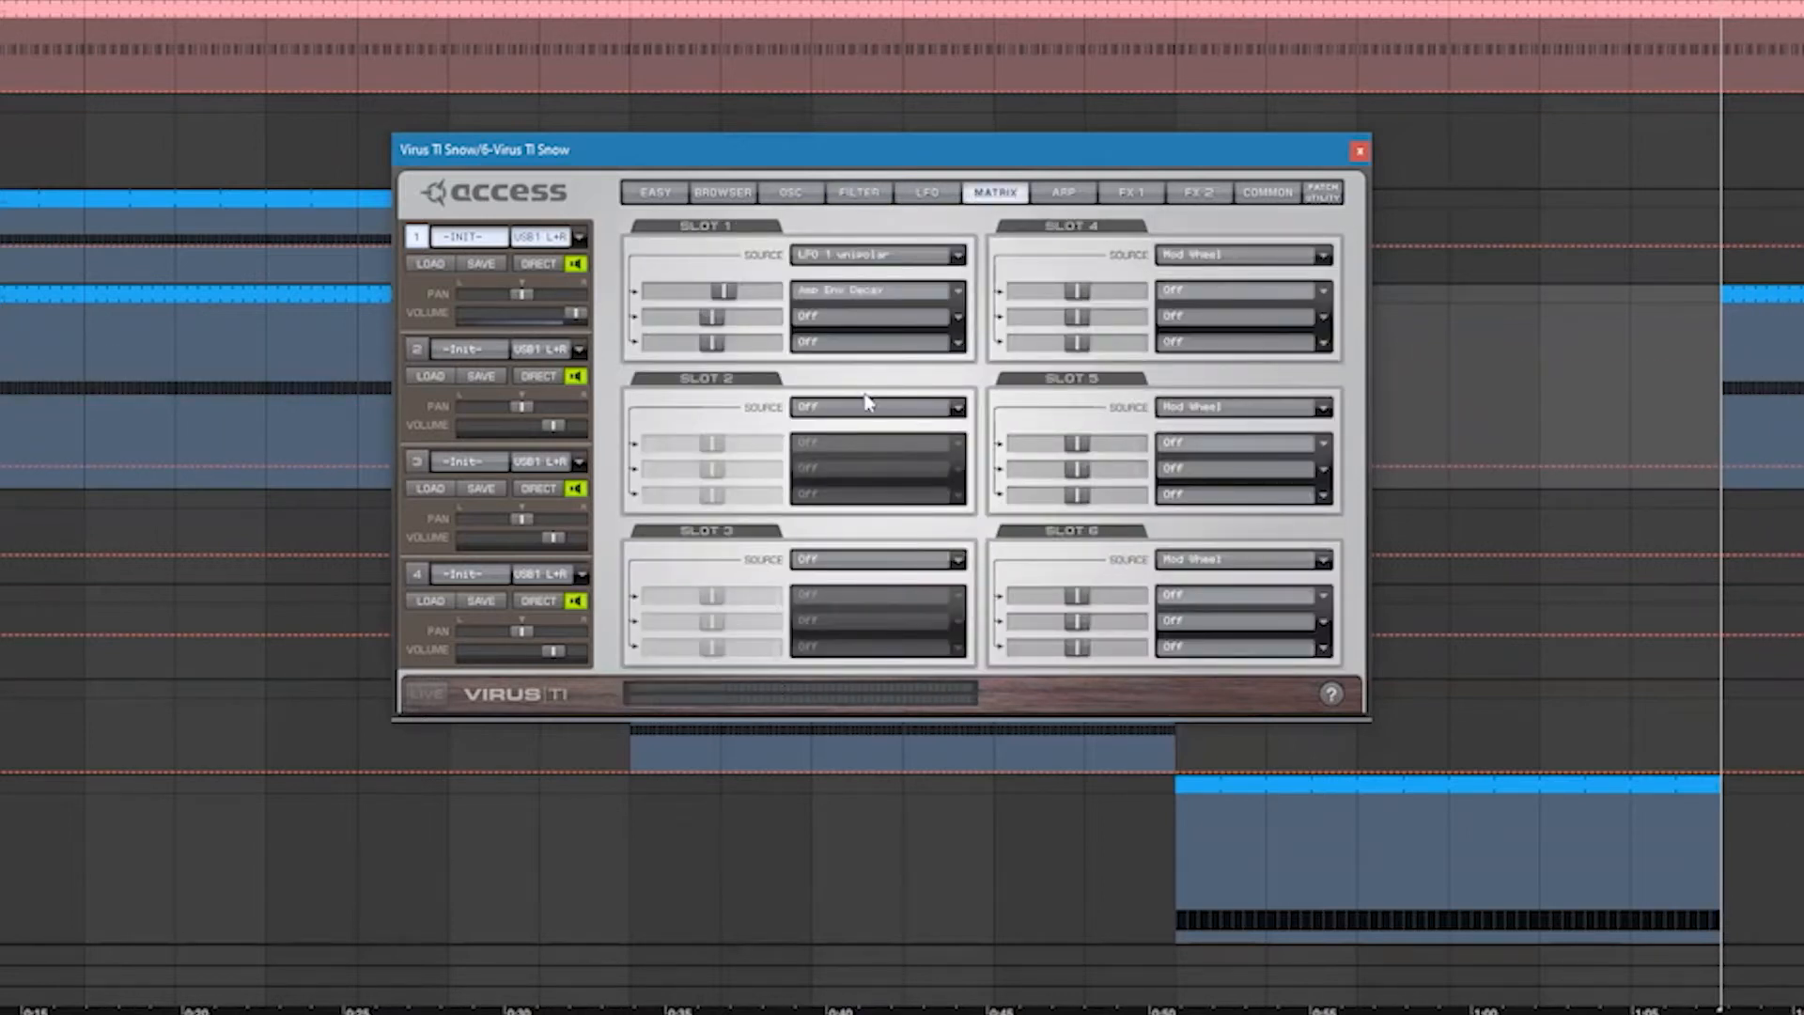
pyautogui.click(1218, 254)
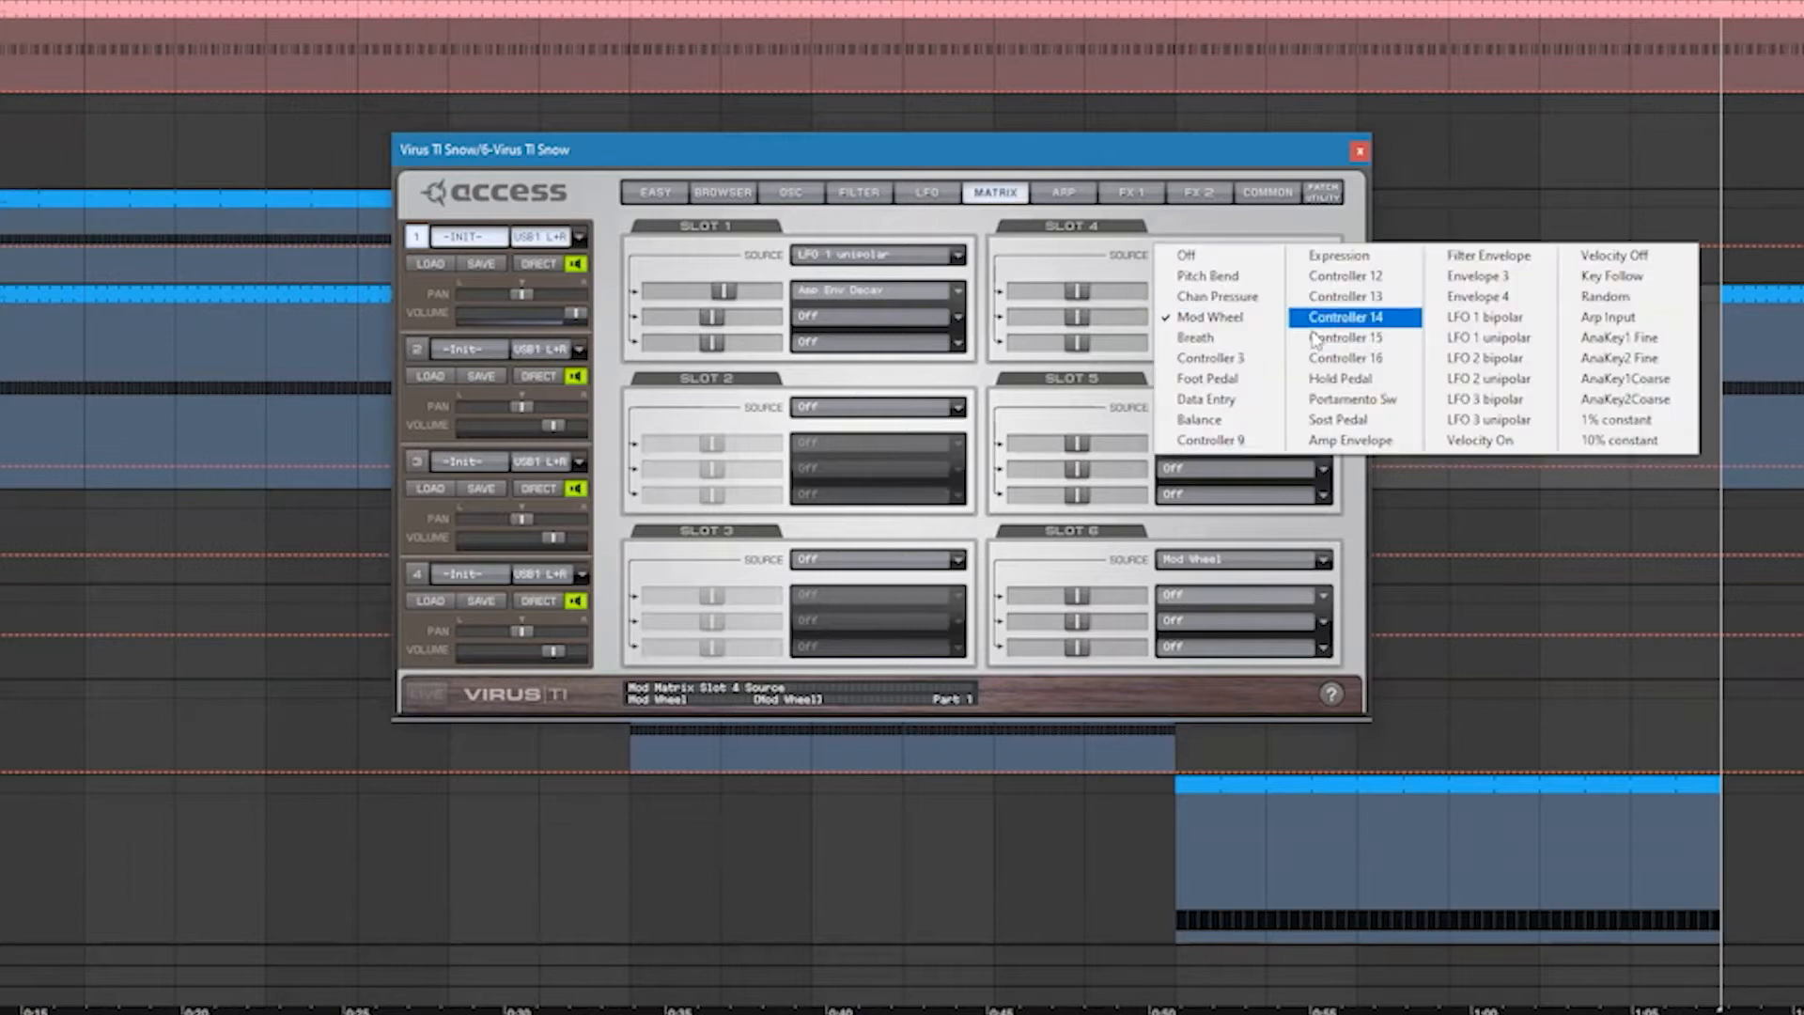
pyautogui.click(1506, 387)
pyautogui.click(1195, 291)
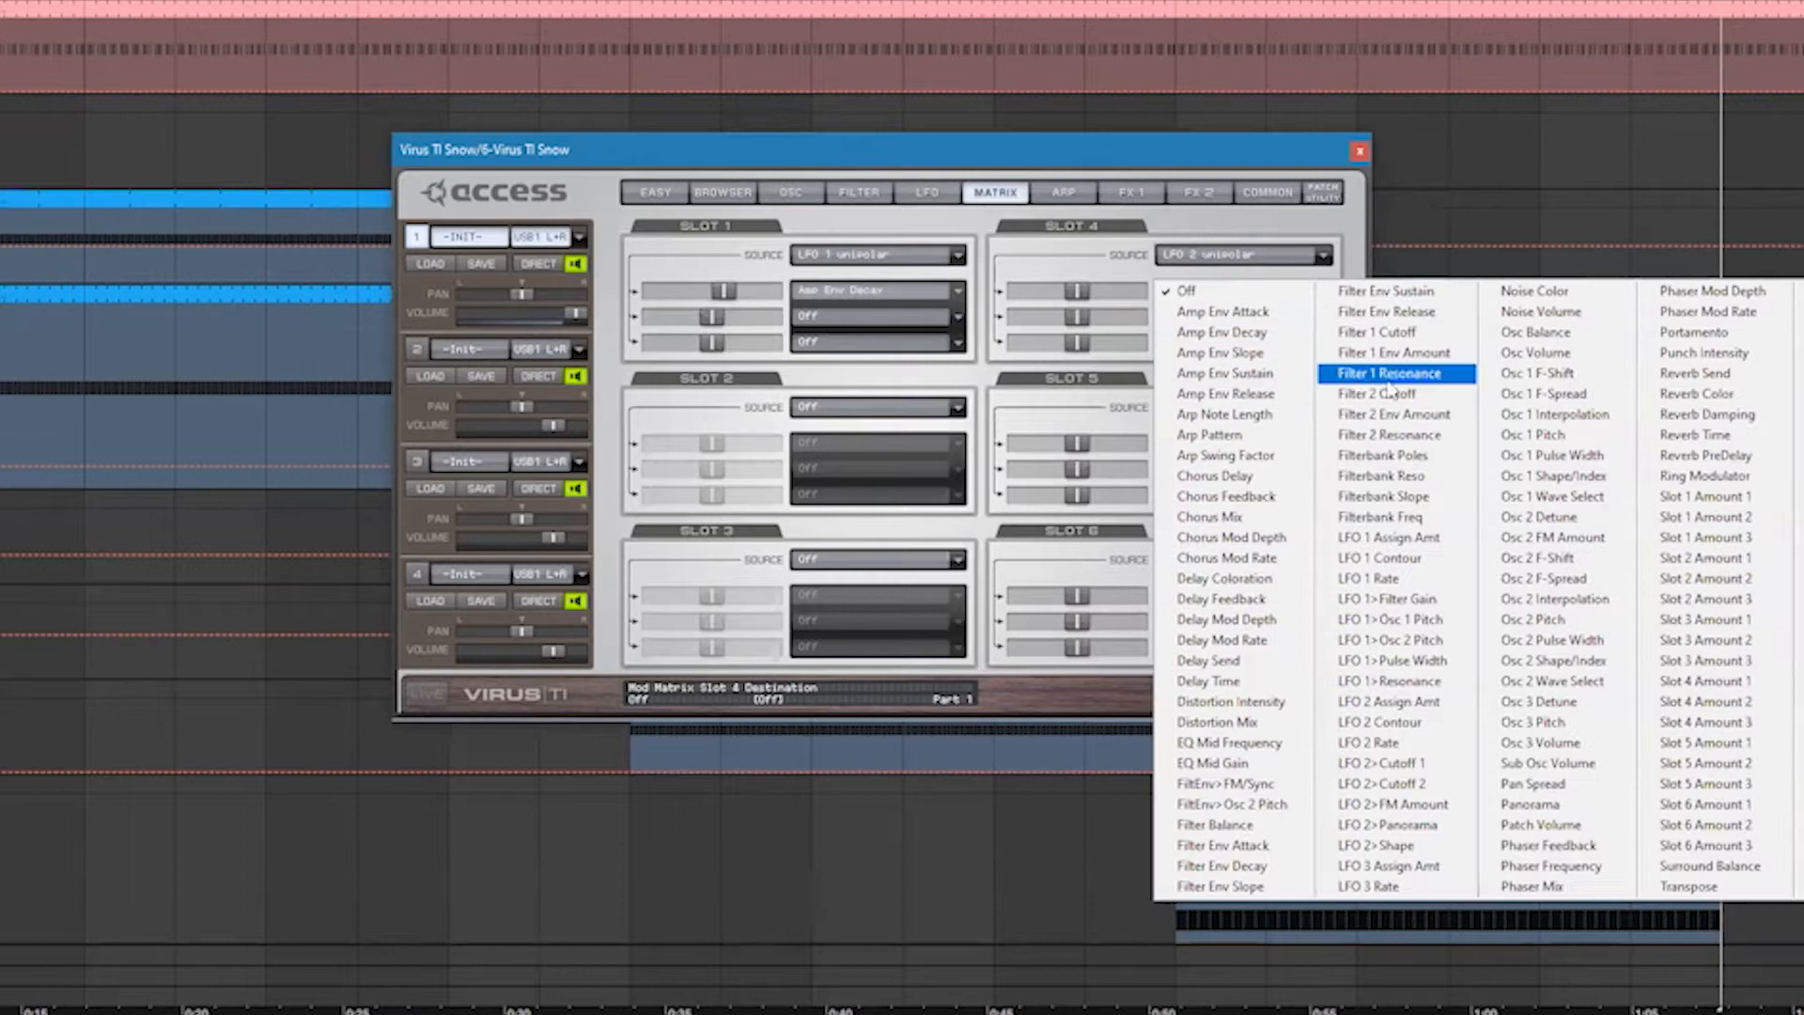
pyautogui.click(1377, 332)
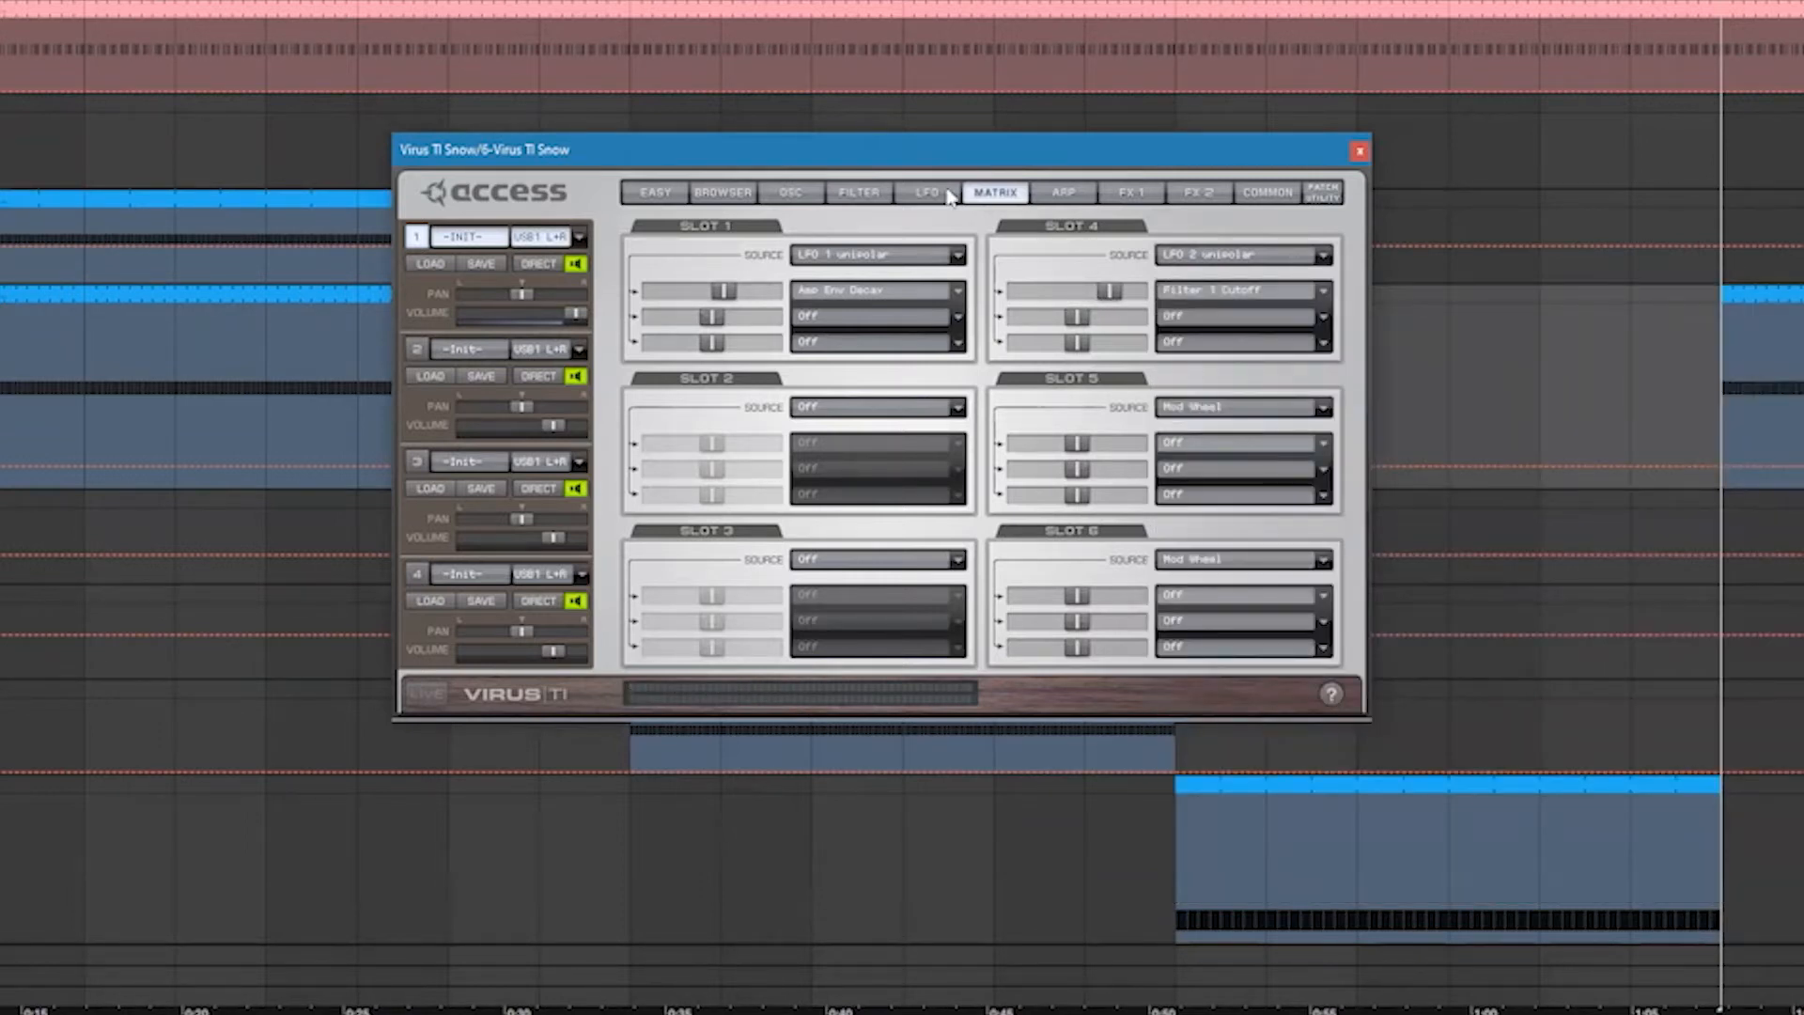
pyautogui.click(1238, 341)
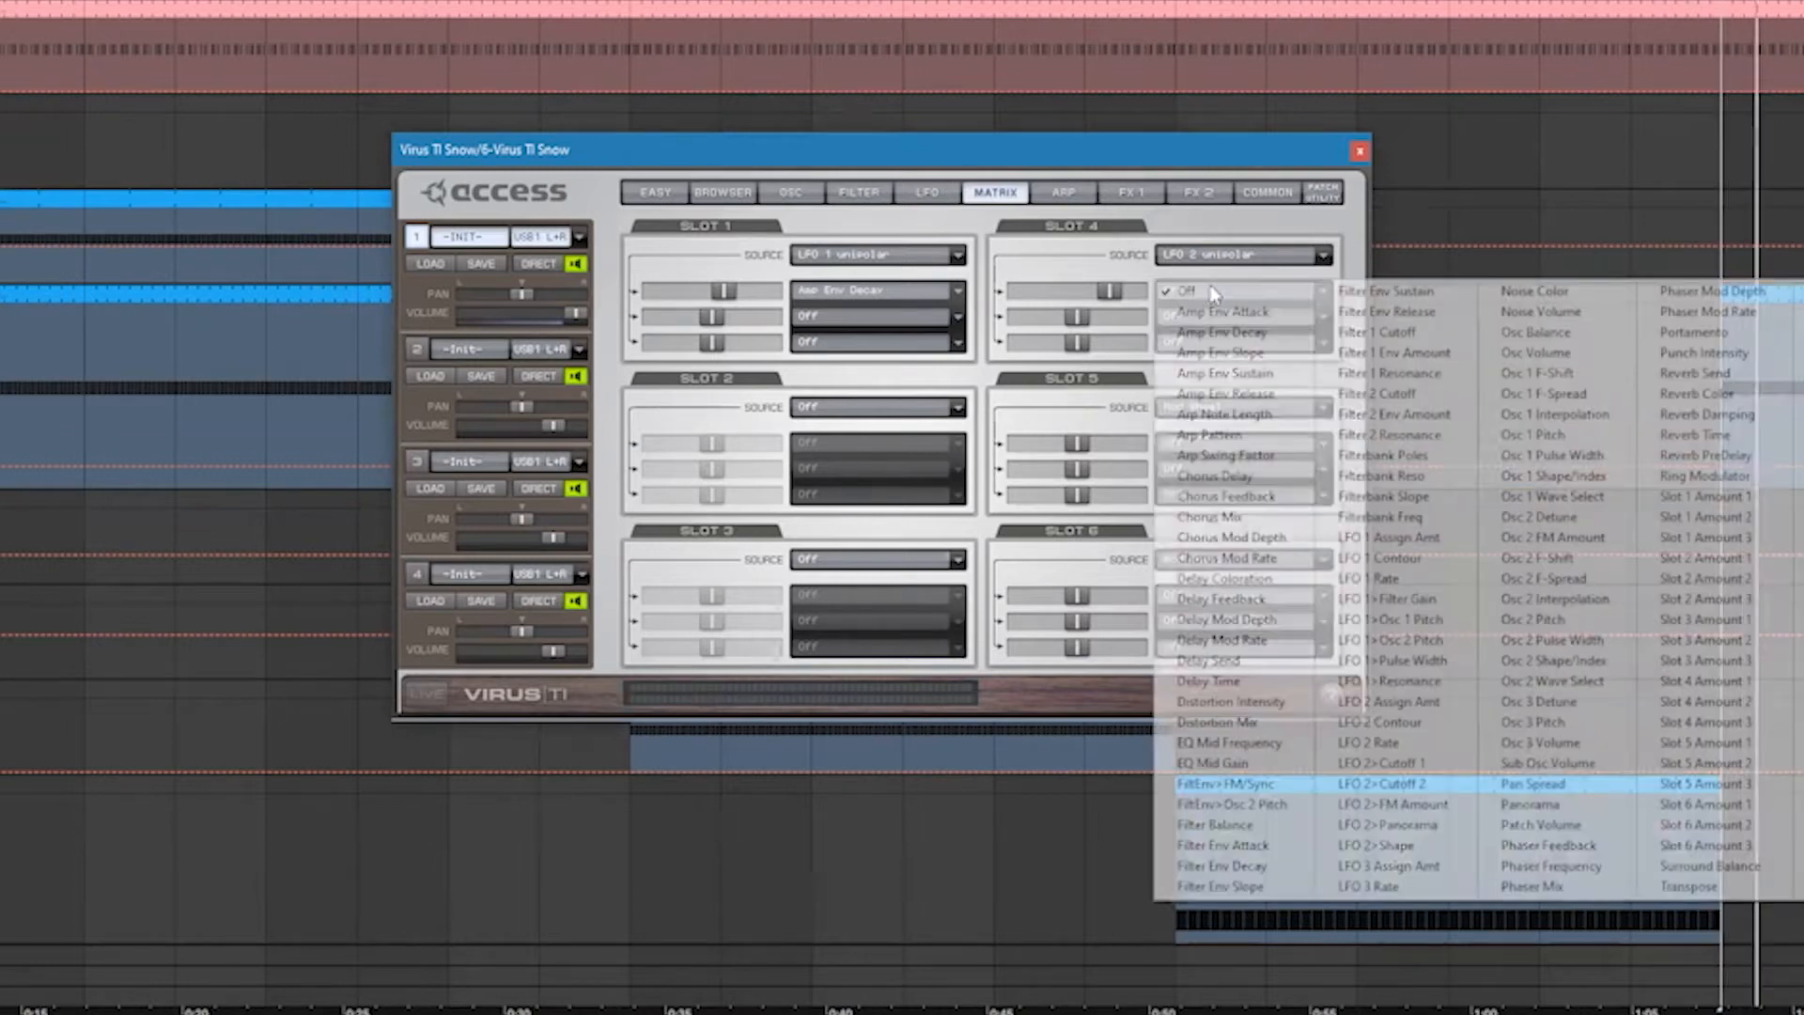
pyautogui.click(1388, 393)
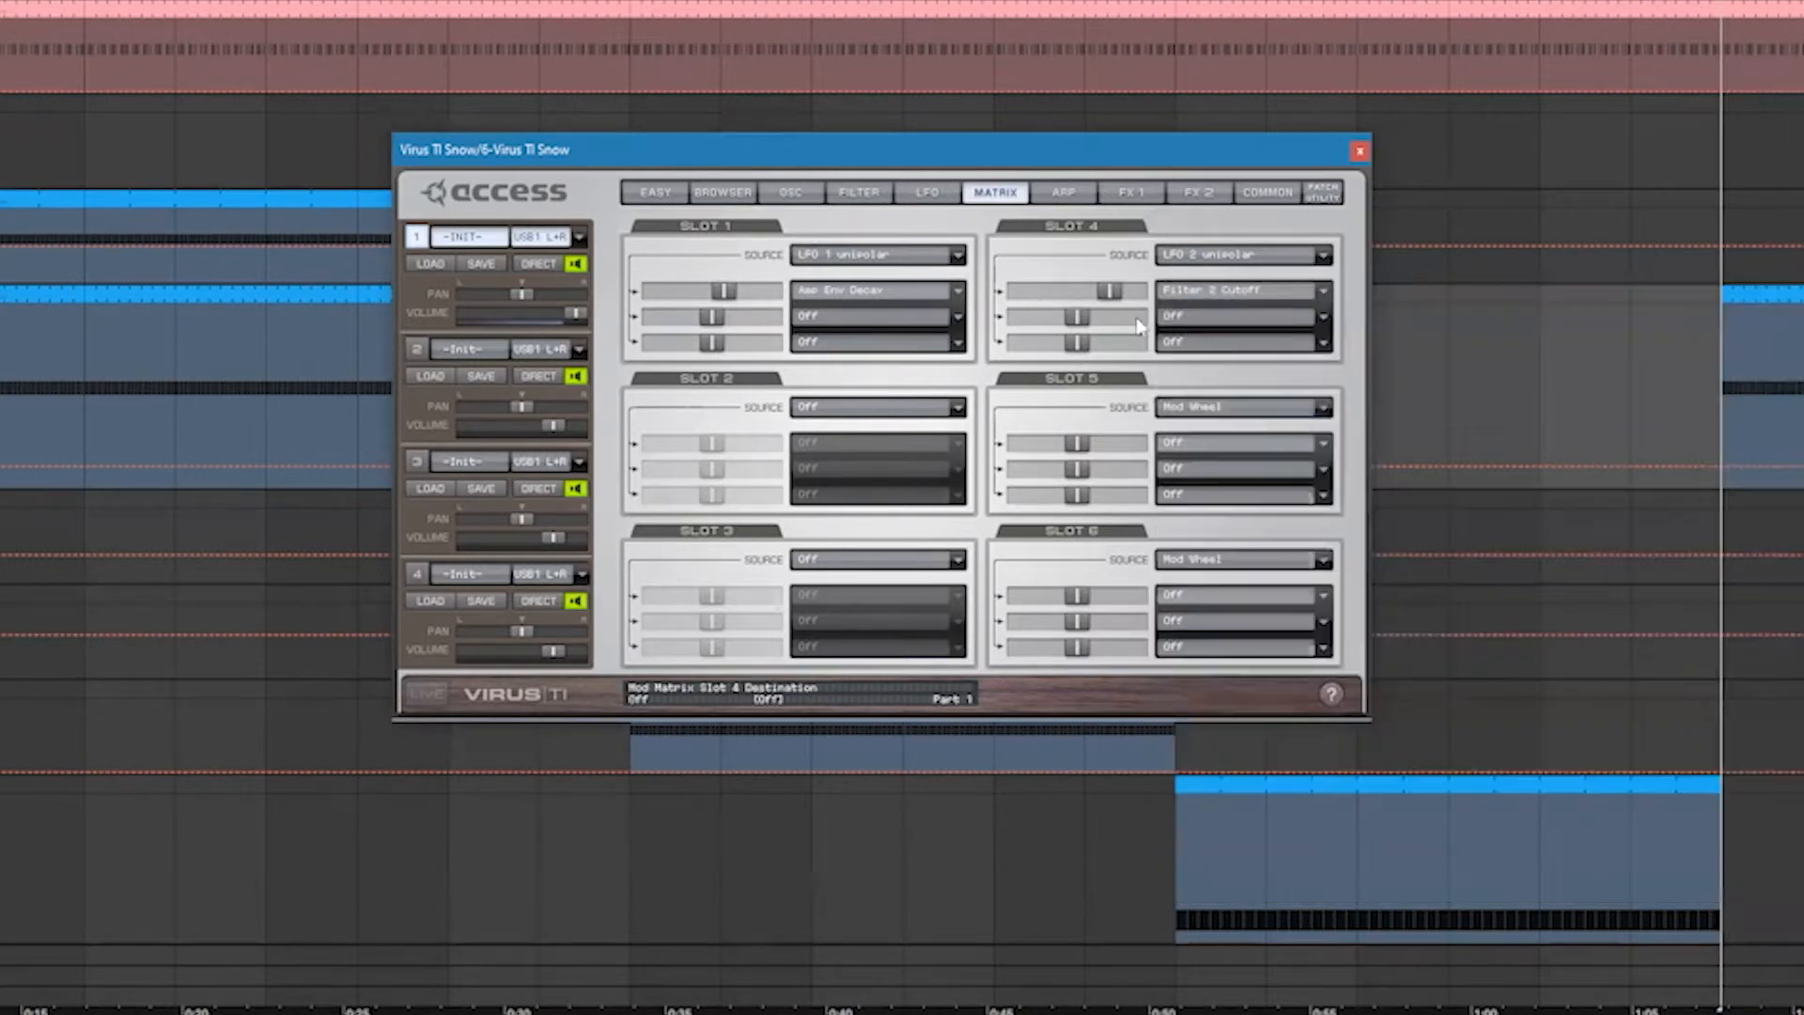
# - Change LFO 2's waveform to S&H and set its clock to 3/16
pyautogui.click(927, 195)
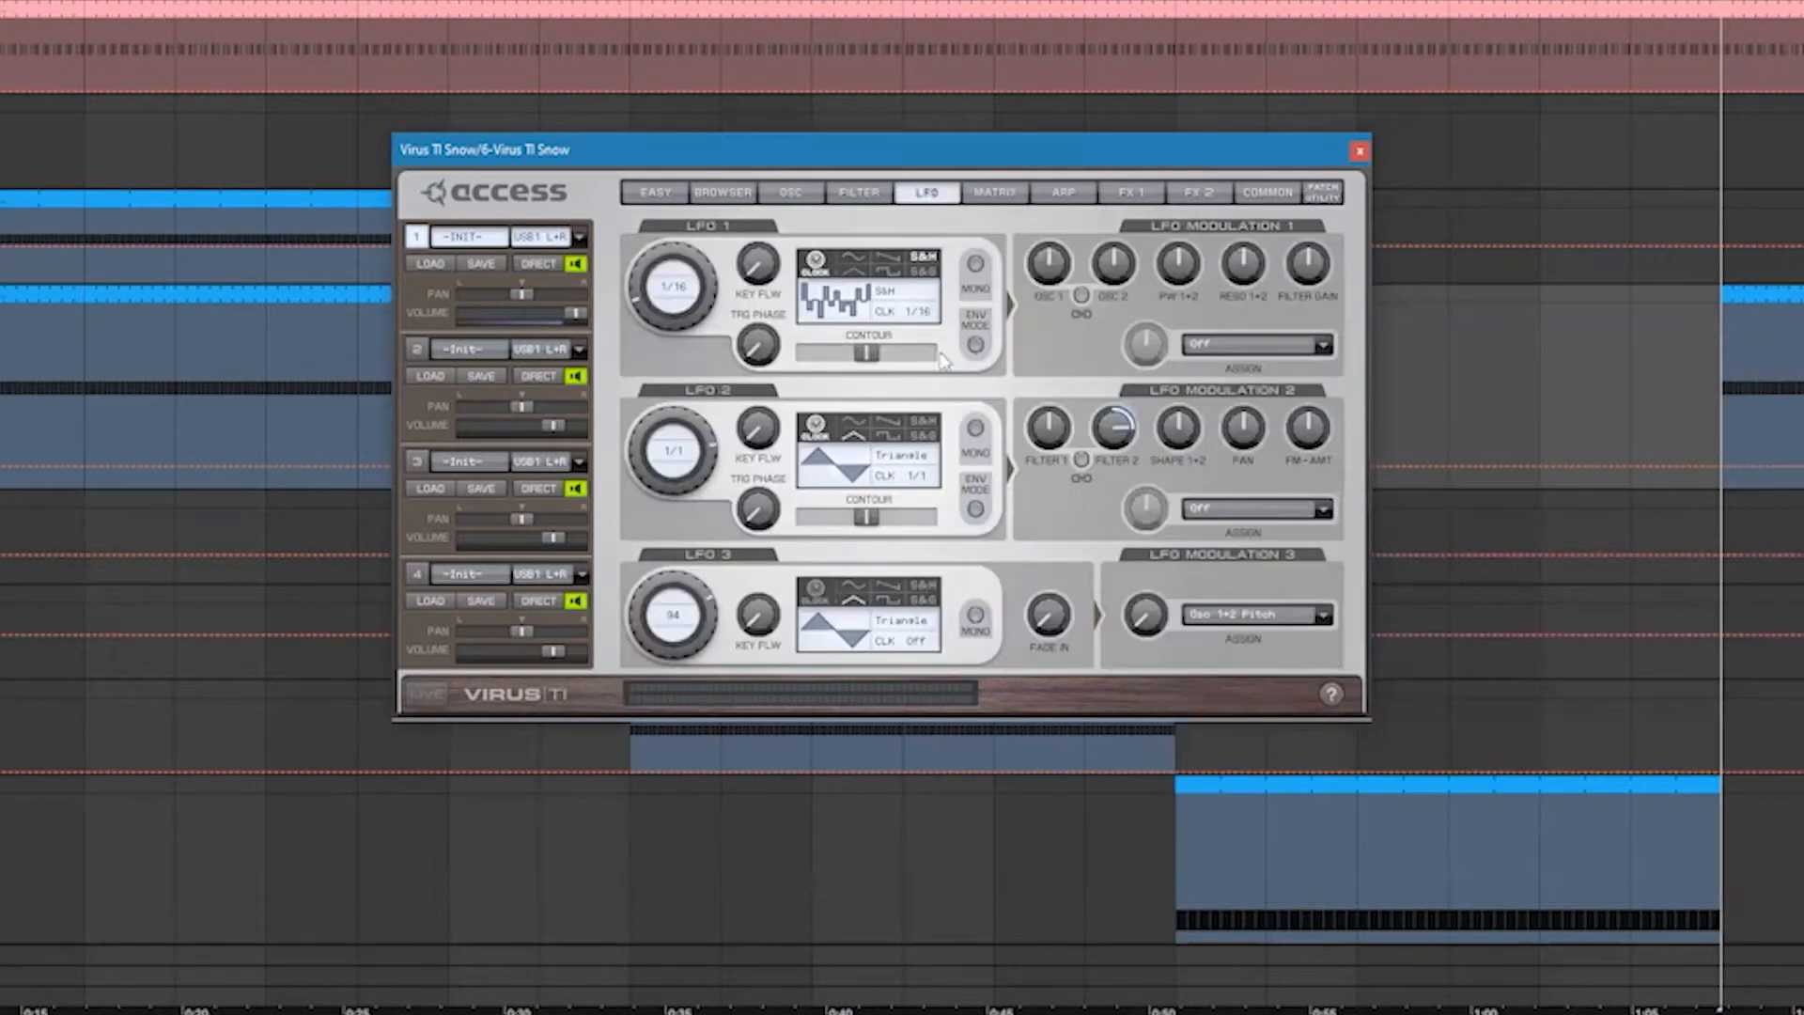
pyautogui.click(925, 427)
pyautogui.click(919, 481)
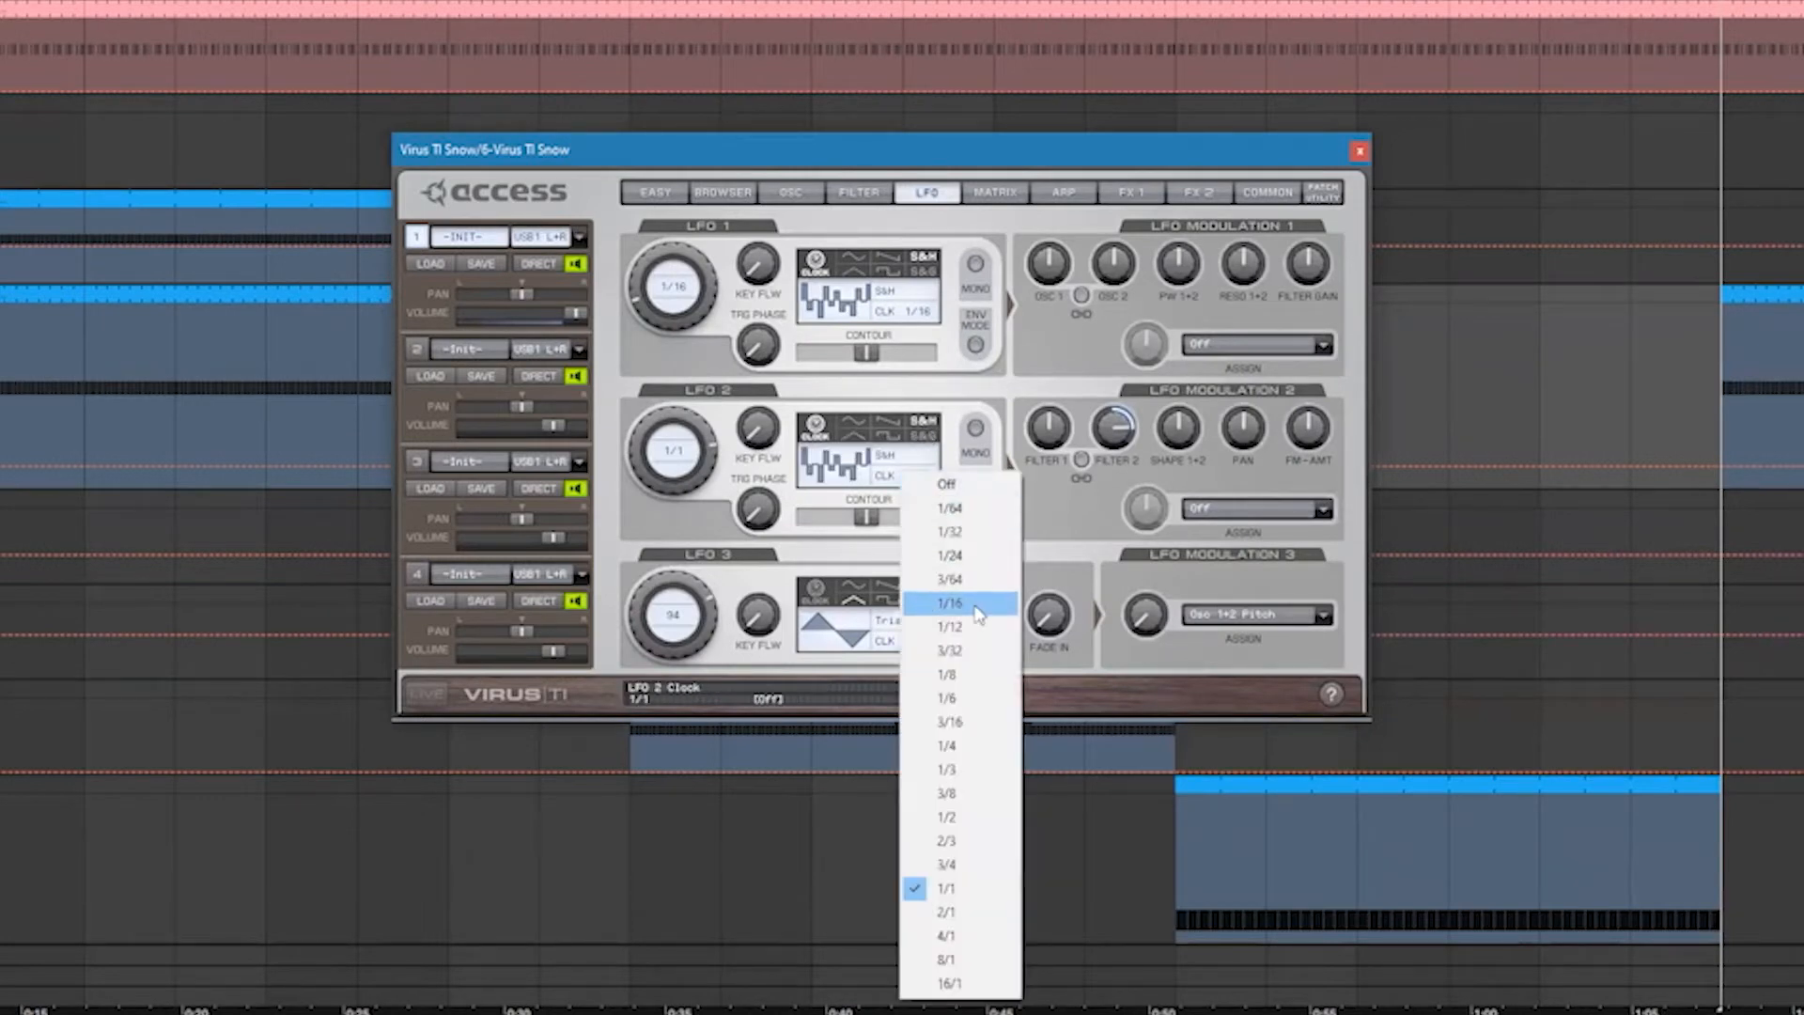
pyautogui.click(991, 721)
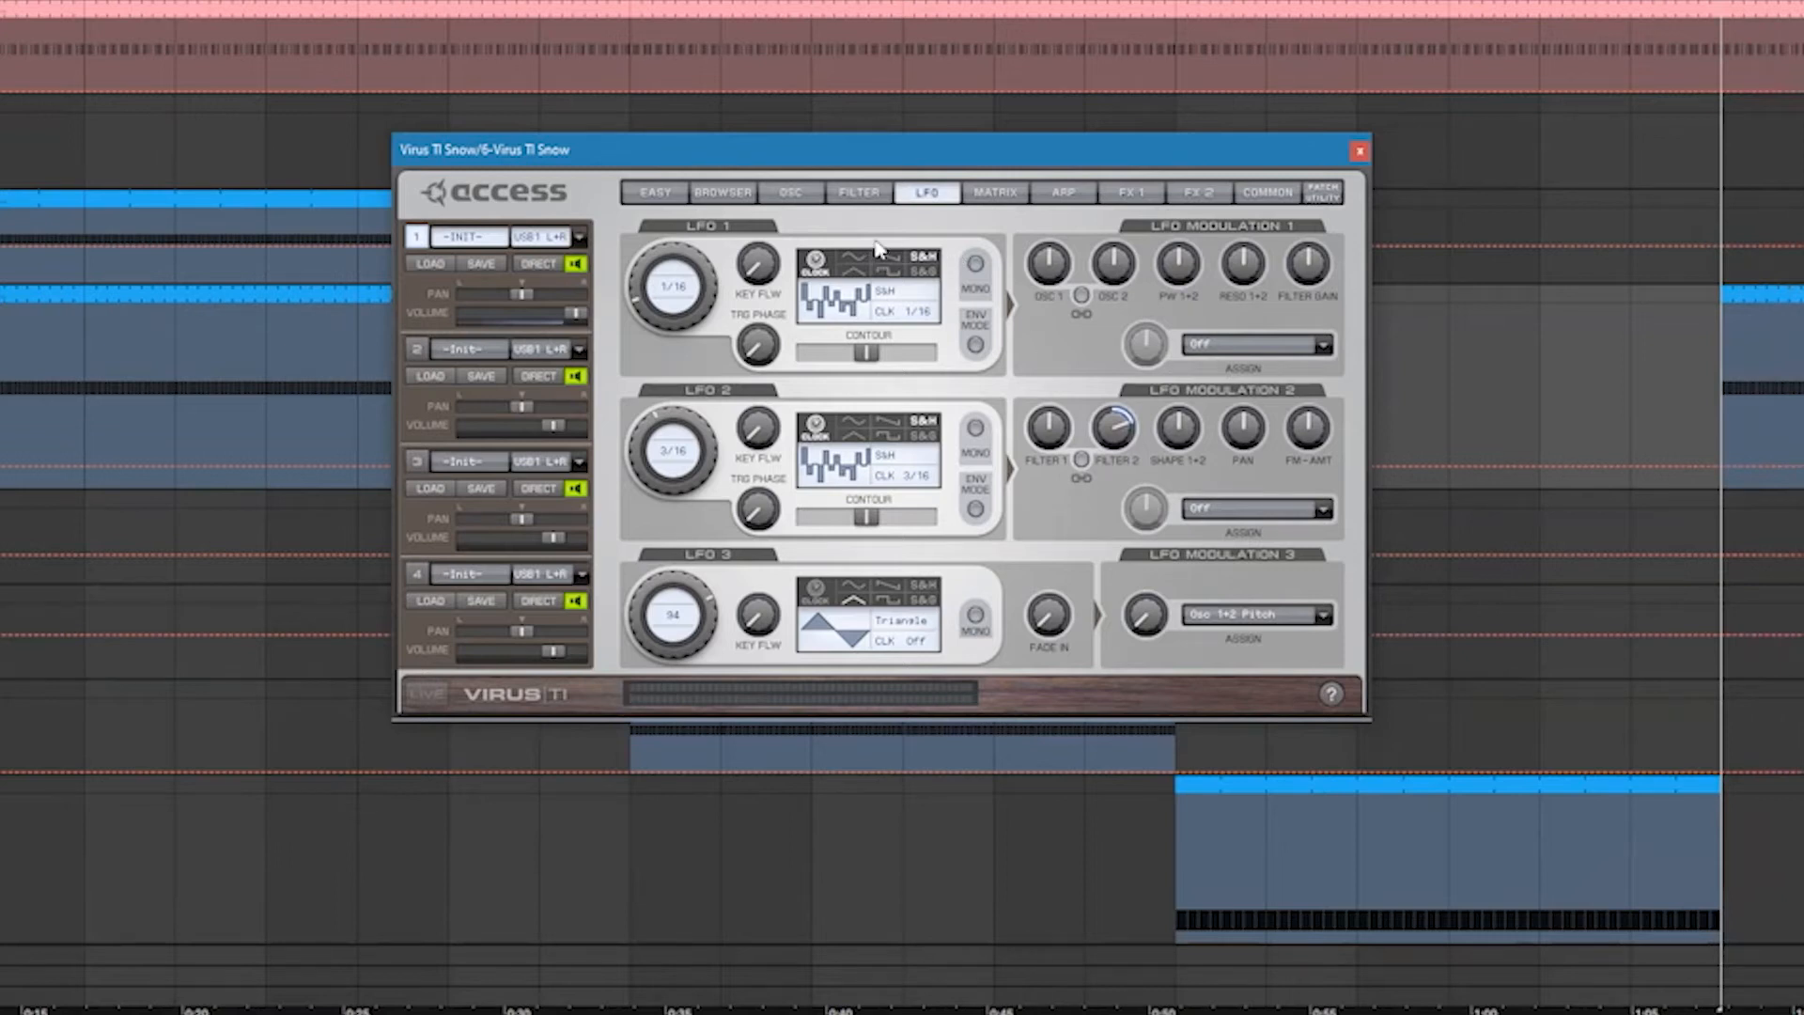
# - Toggle the delay effect for comparison and try the reverb on and back off
pyautogui.click(997, 194)
pyautogui.click(1063, 192)
pyautogui.click(1197, 192)
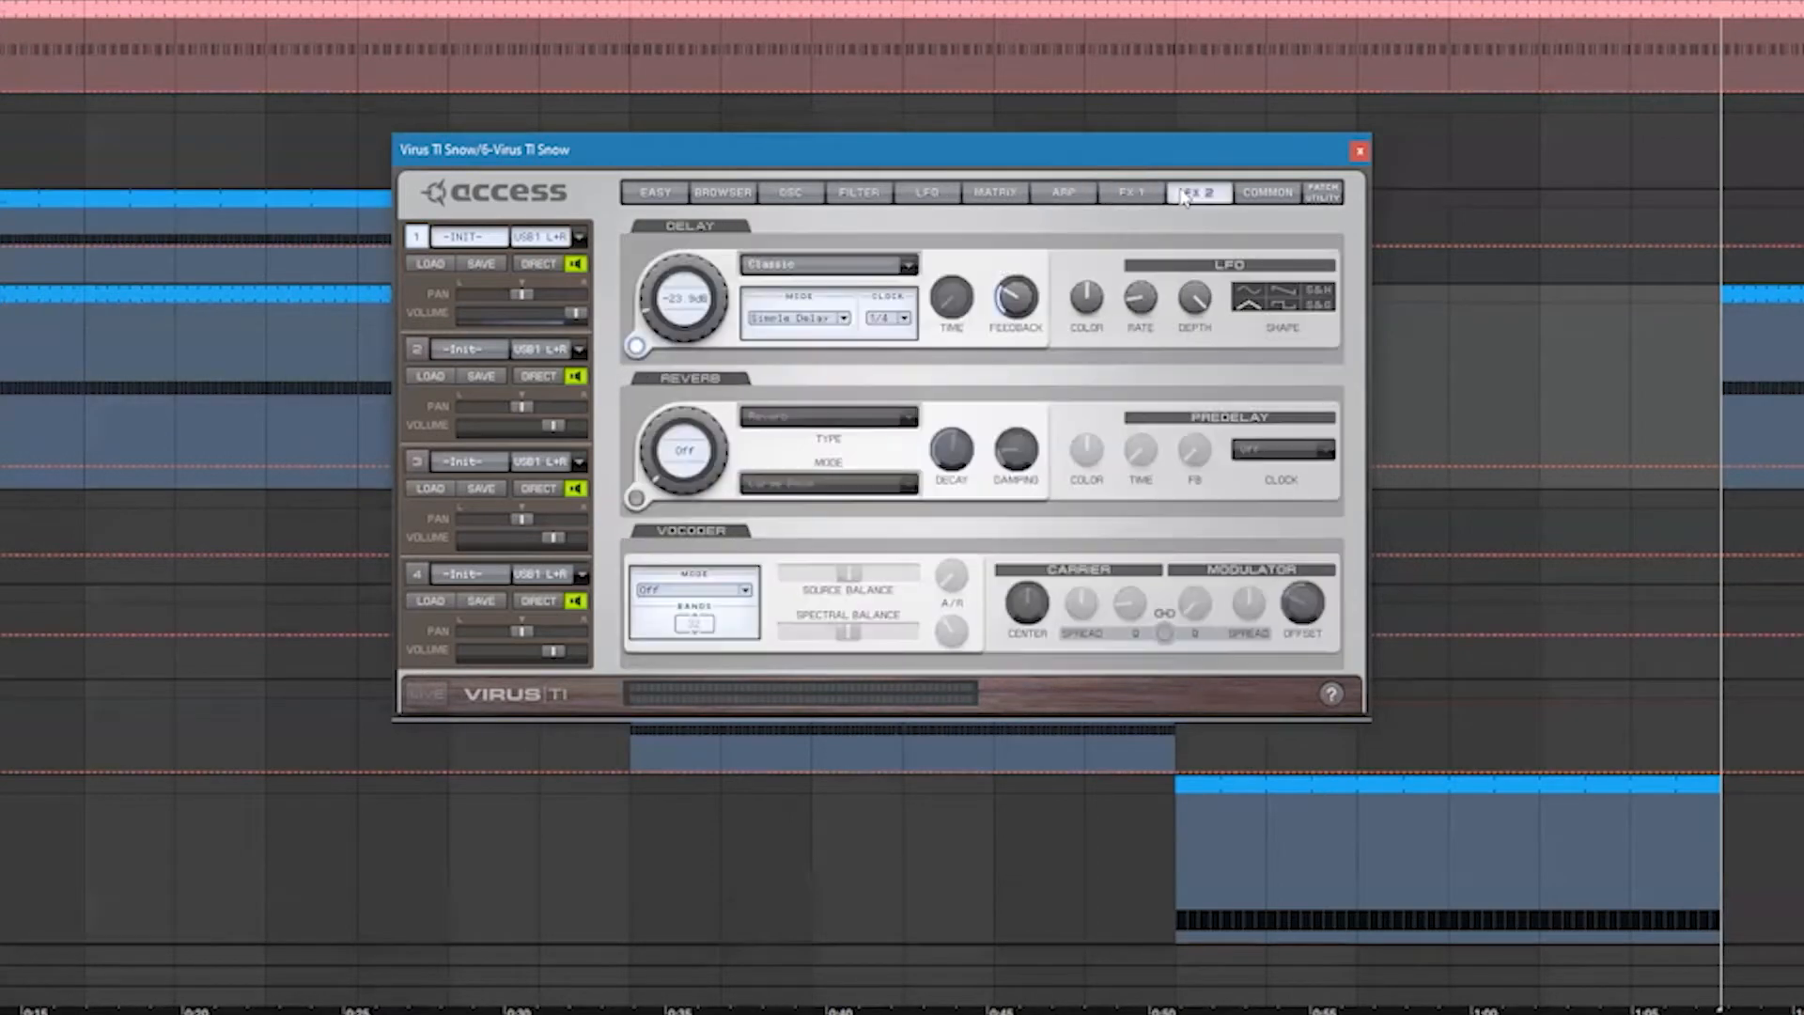
pyautogui.click(636, 346)
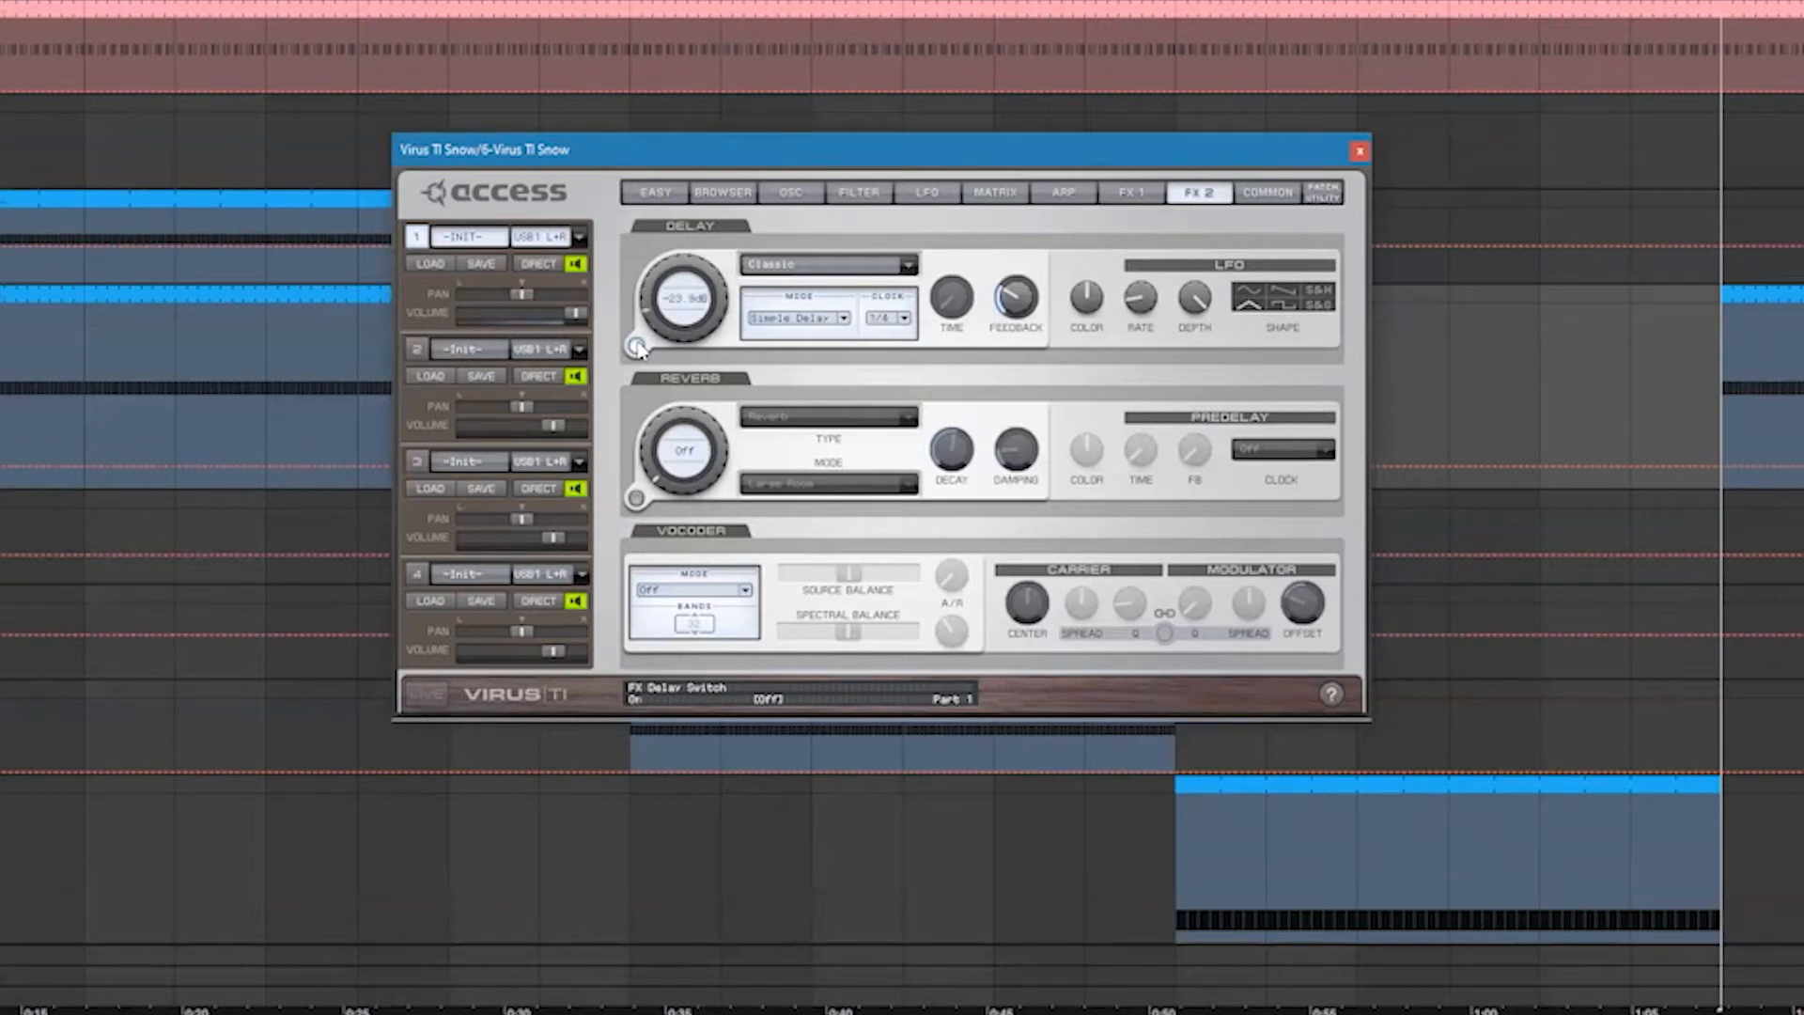
pyautogui.click(636, 499)
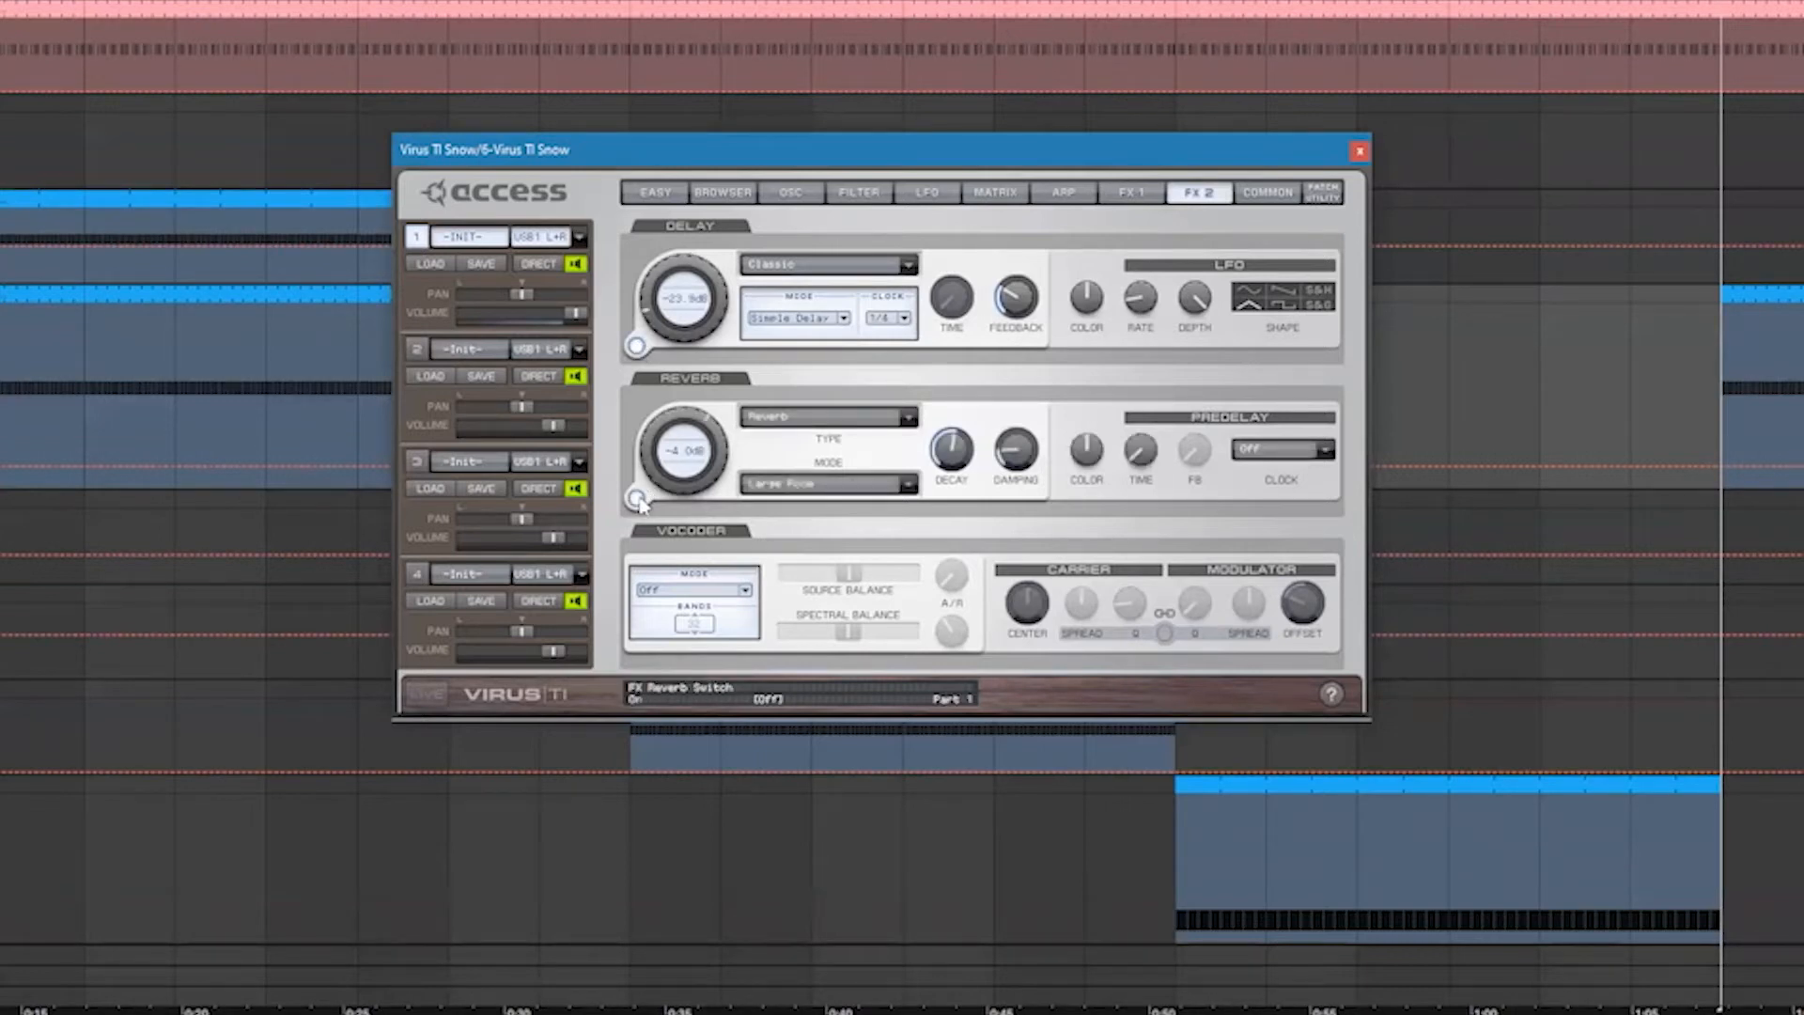
pyautogui.click(636, 499)
# - Set LFO 3's clock to 1/1, keeping its triangle waveform
pyautogui.click(859, 193)
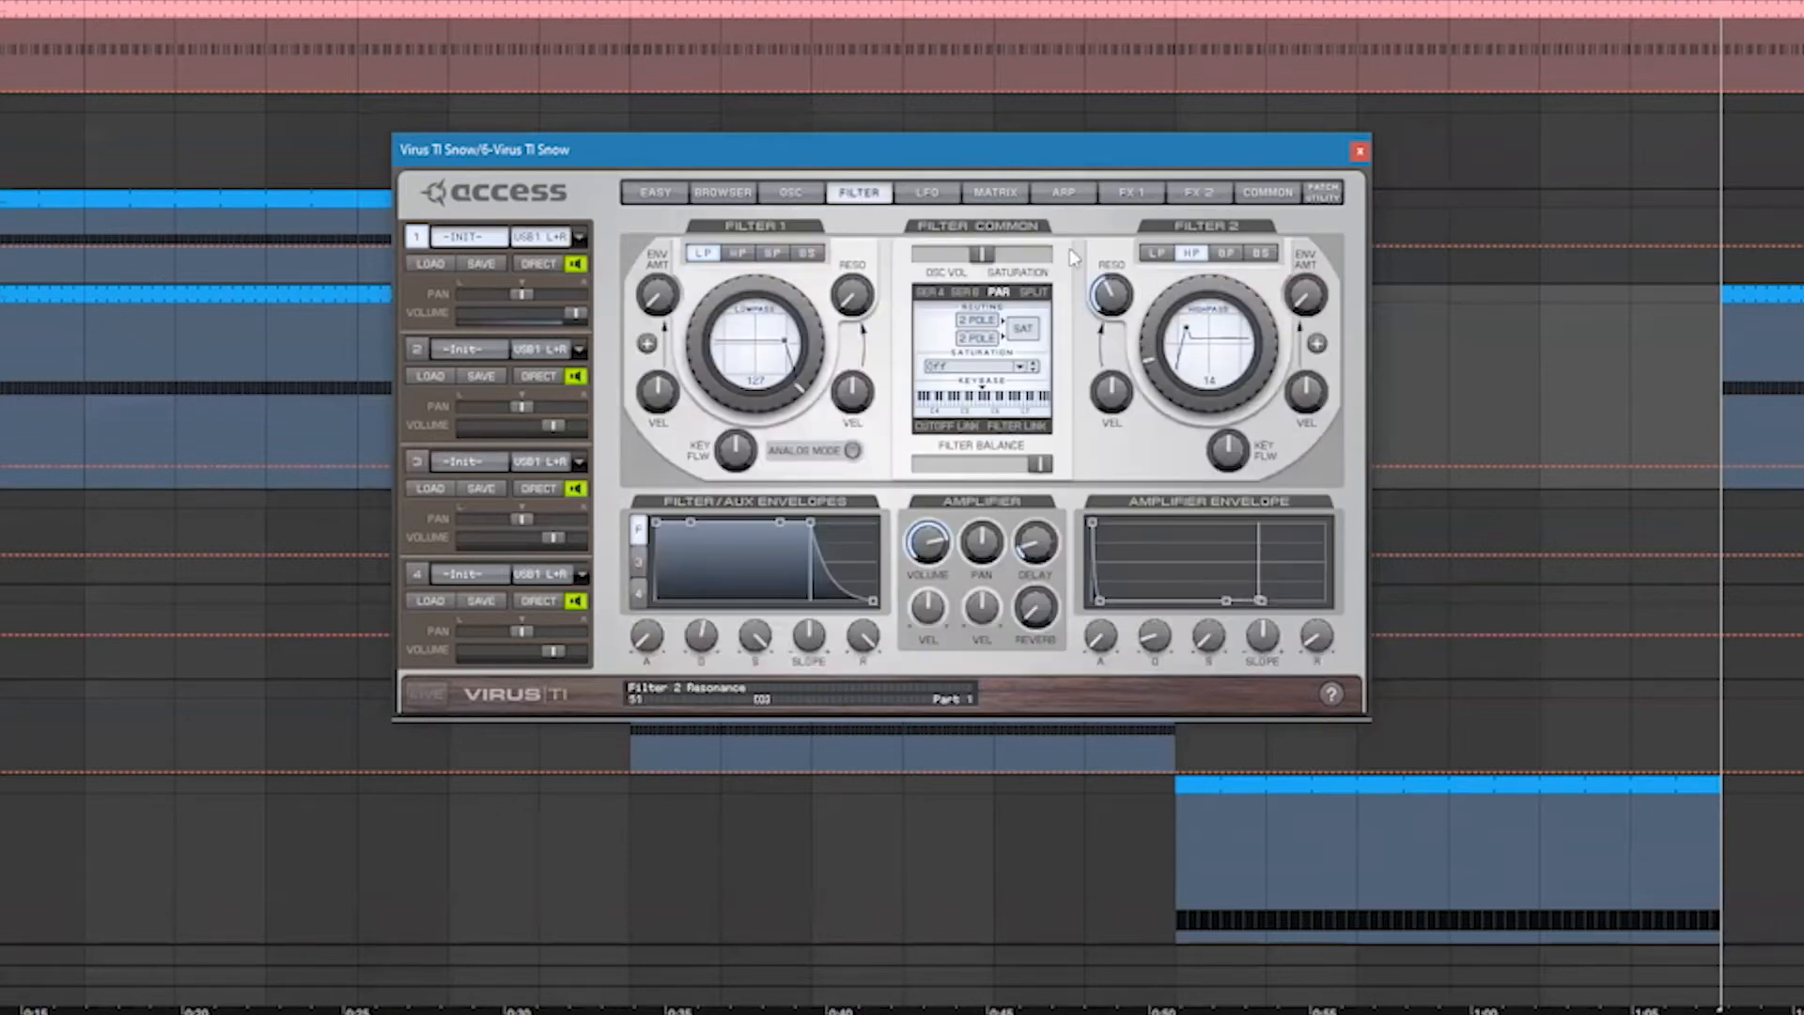
pyautogui.click(927, 192)
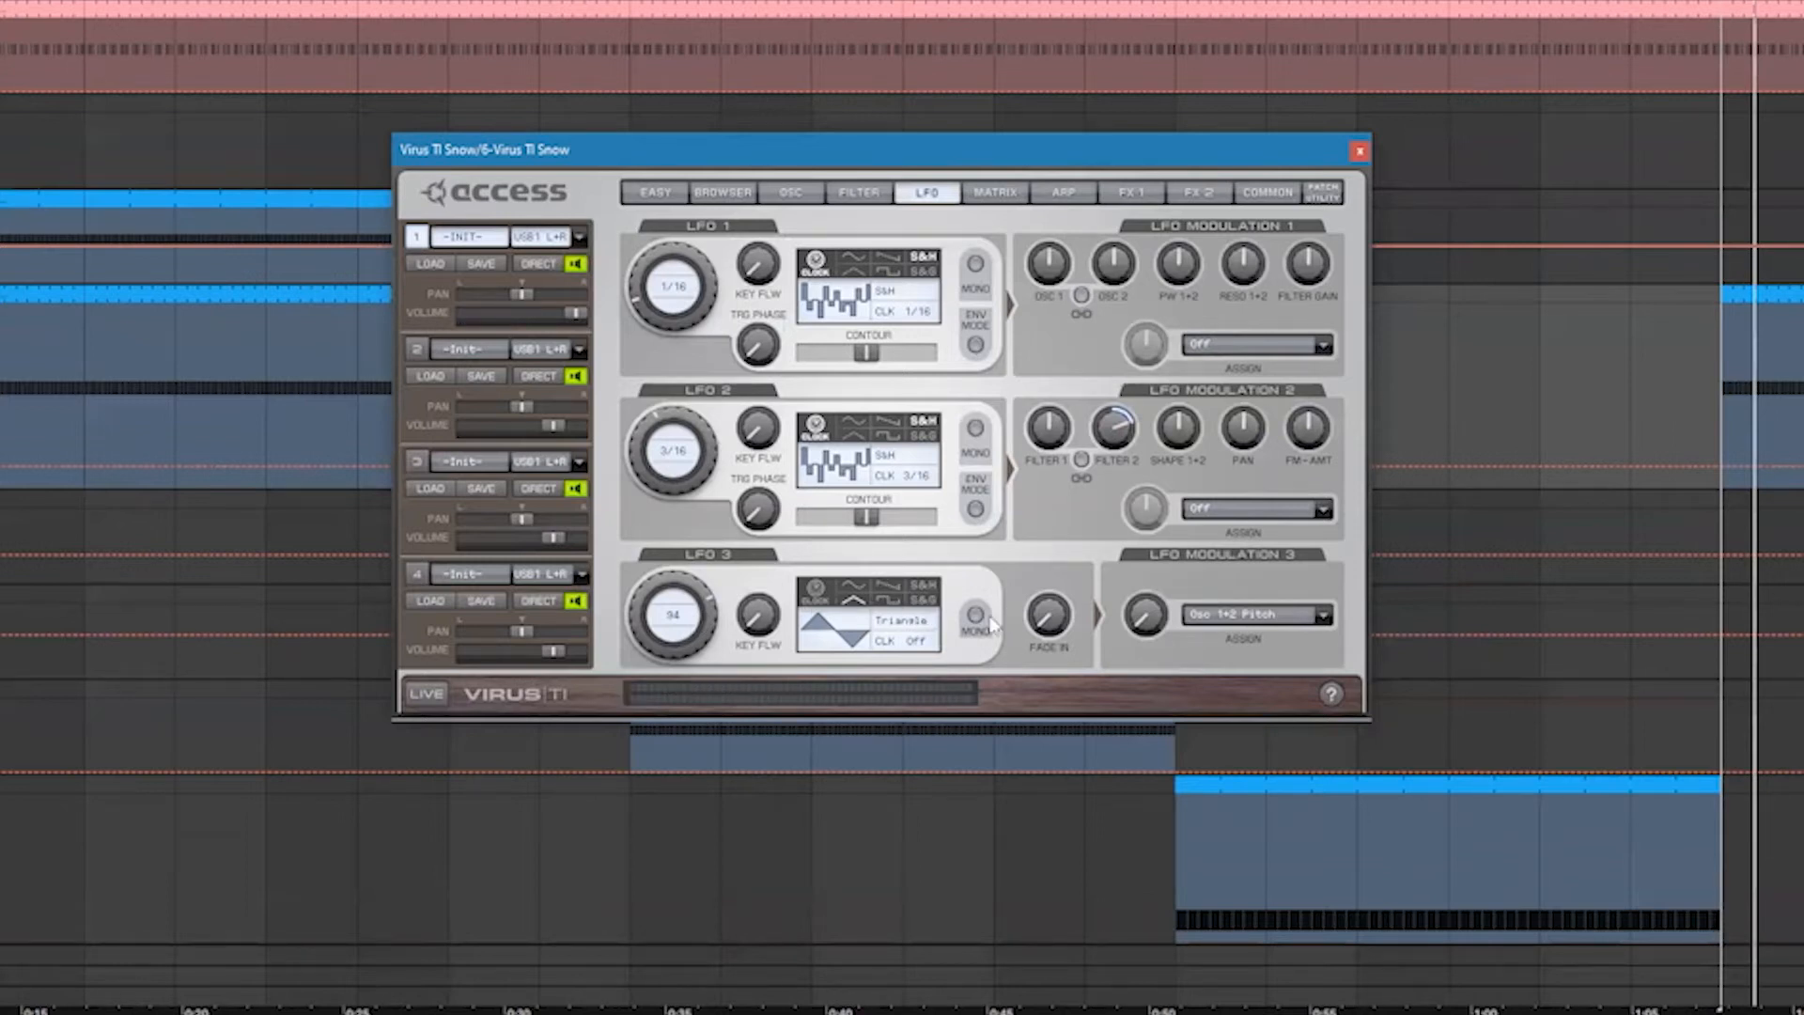
pyautogui.click(916, 640)
pyautogui.click(949, 1013)
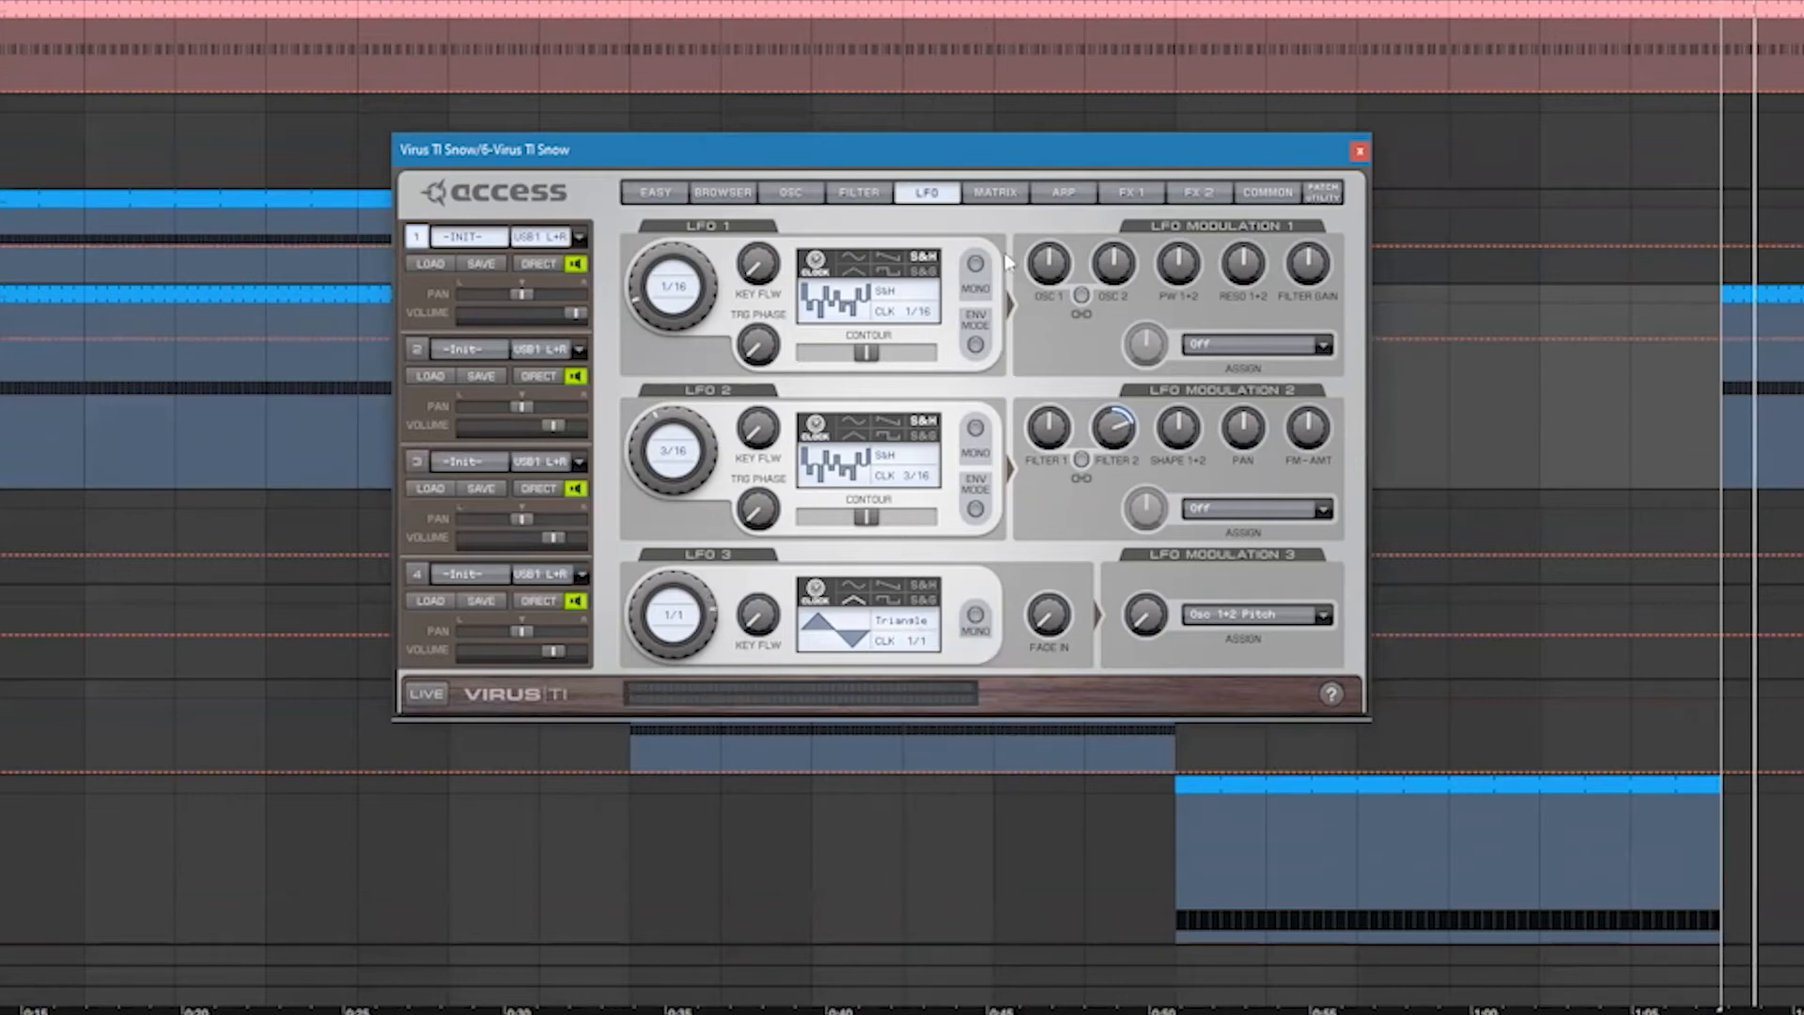
# - Route LFO 3 unipolar to Filter 2 Cutoff in modulation matrix Slot 5 with an amount of +36
pyautogui.click(1026, 197)
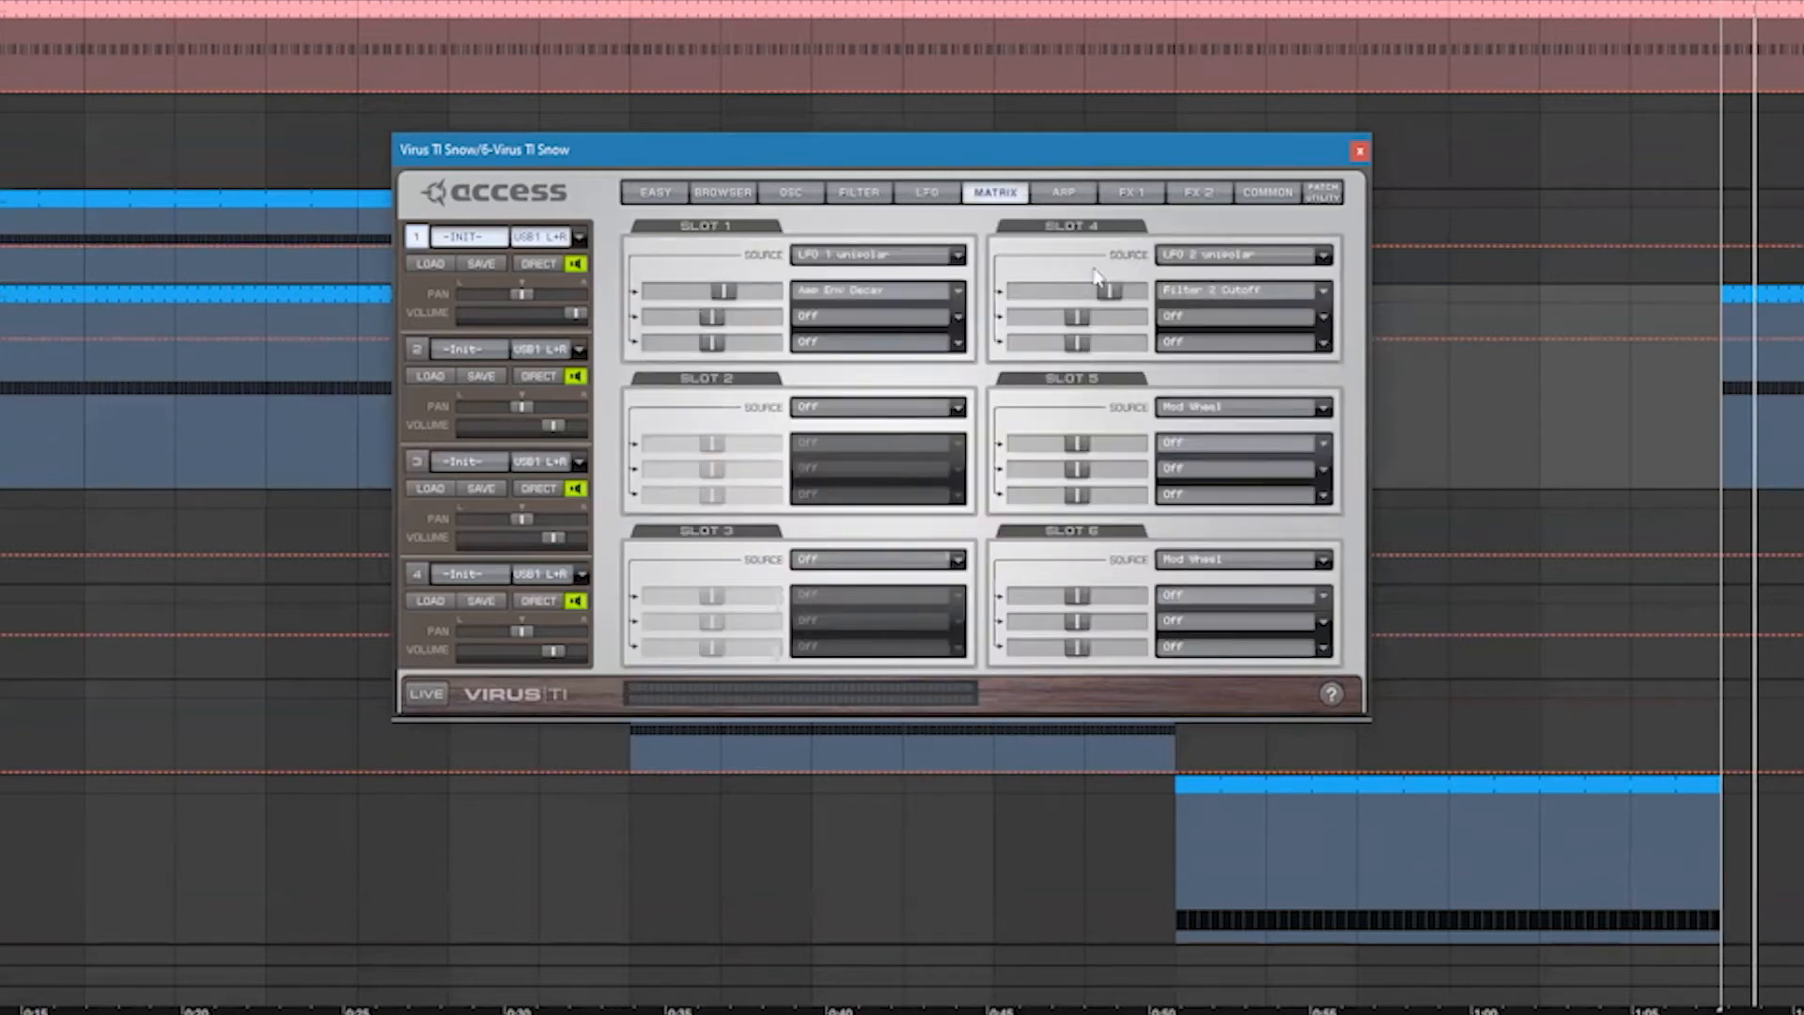
pyautogui.click(1209, 413)
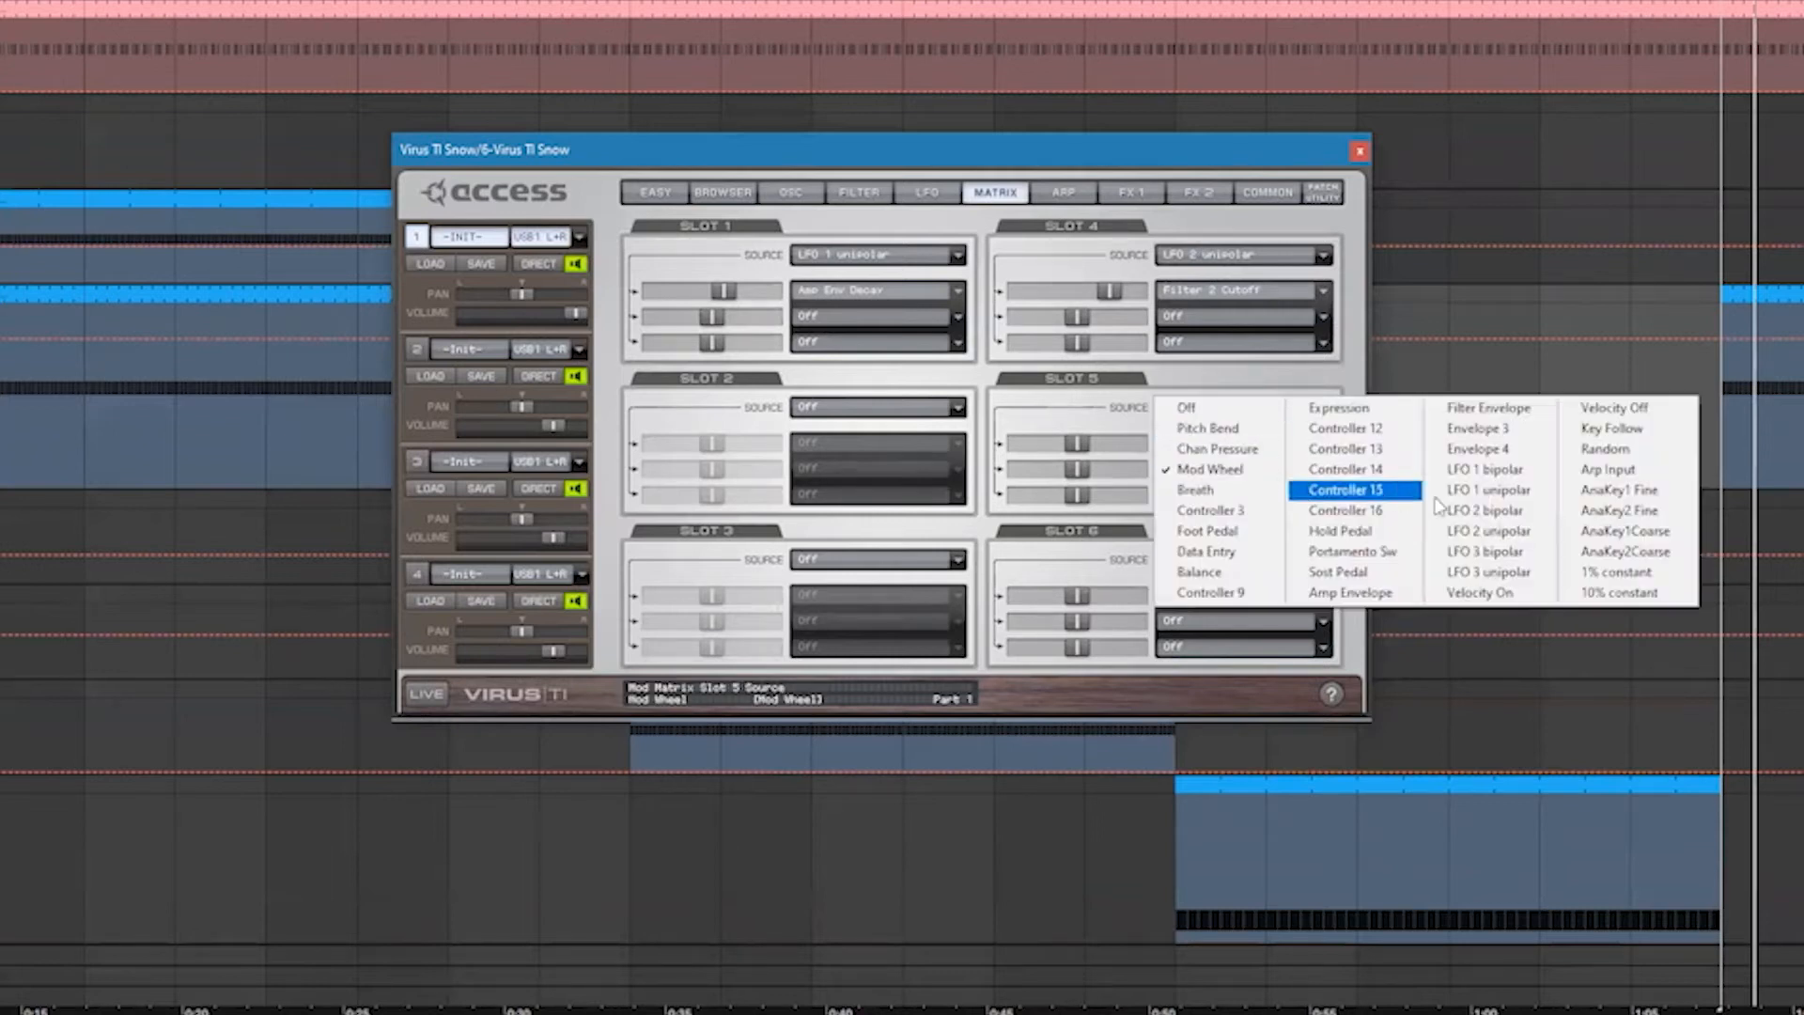
pyautogui.click(1529, 572)
pyautogui.click(1247, 455)
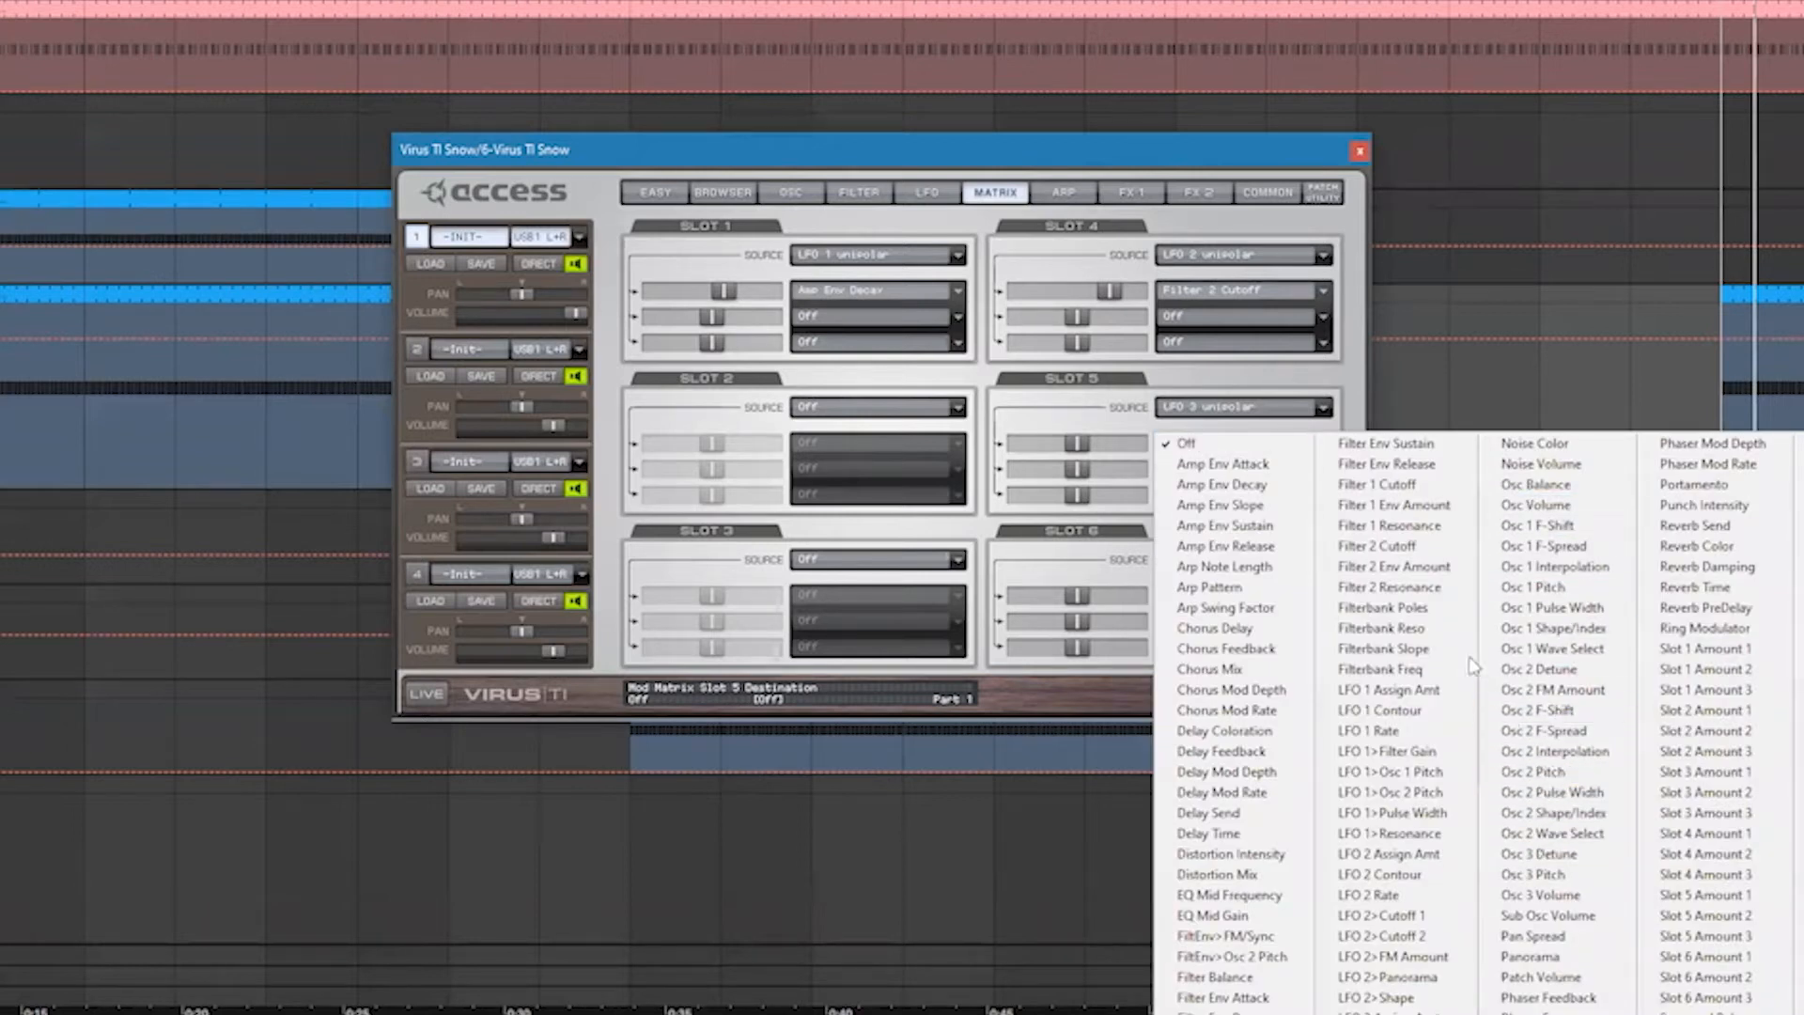
pyautogui.click(1377, 546)
pyautogui.moveTo(1090, 449); pyautogui.dragTo(1136, 449)
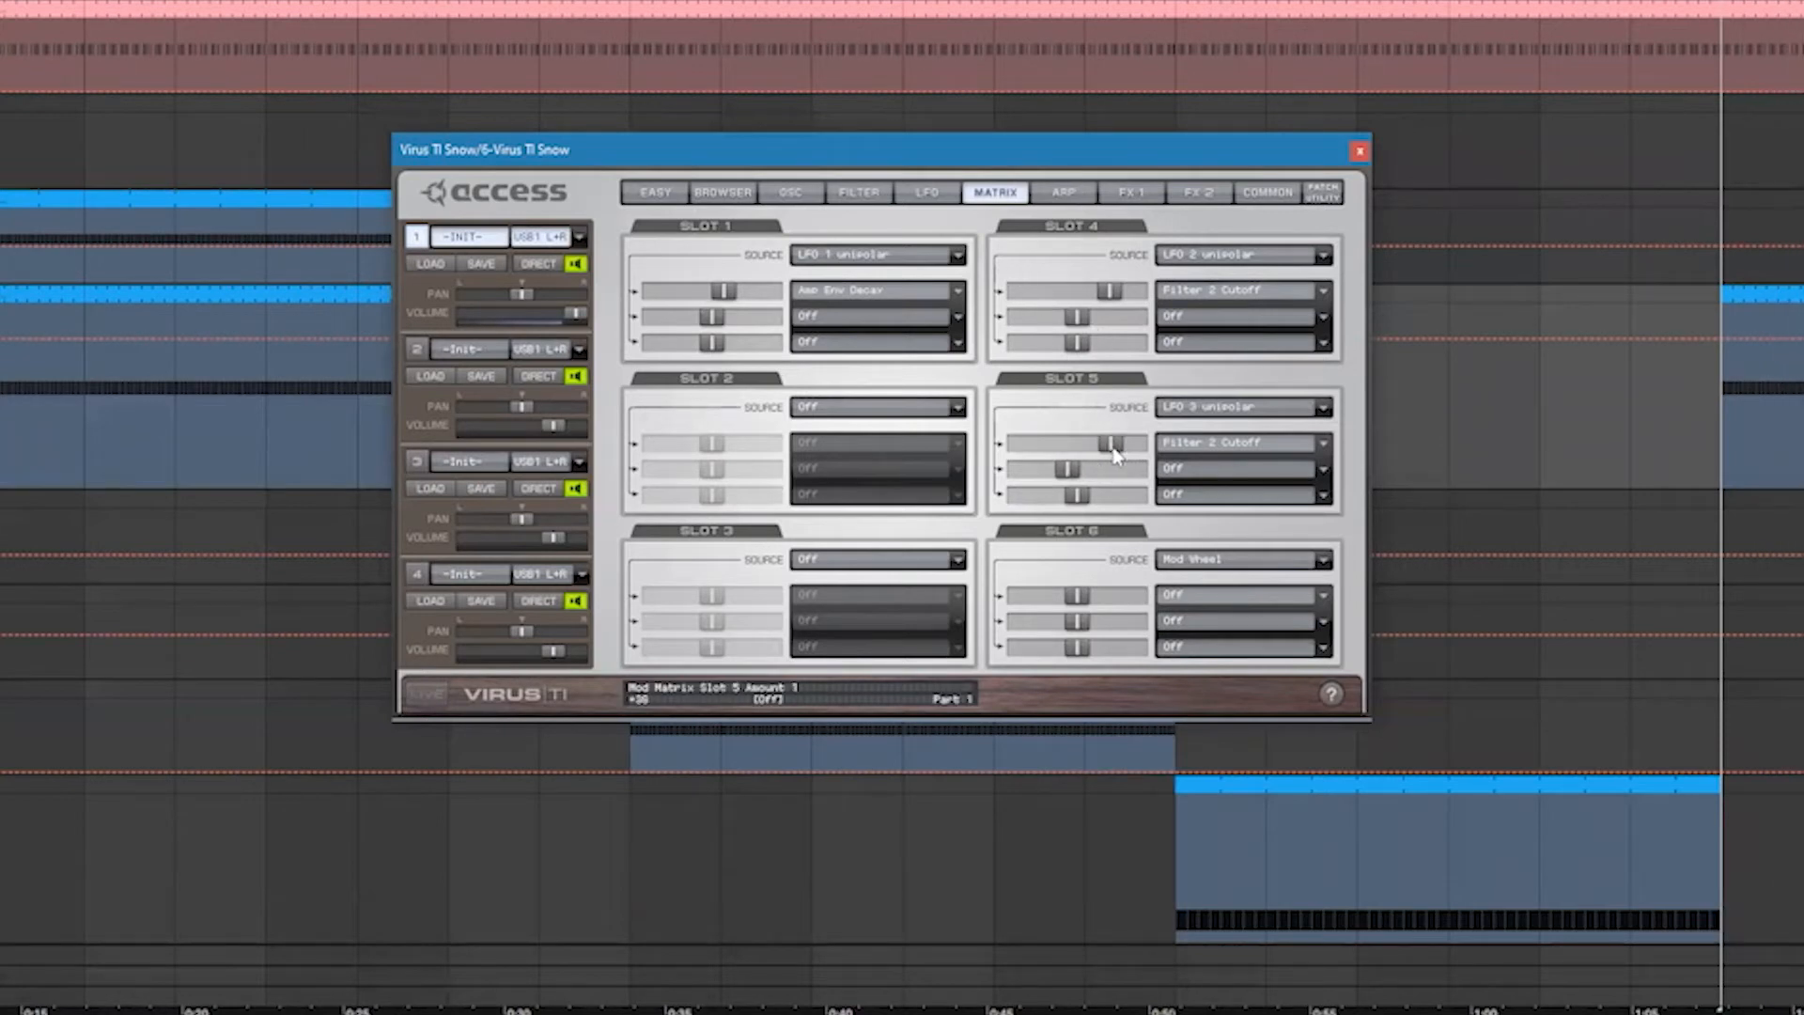
# - Review the oscillator waveform shapes and add a small amount of noise in the oscillator mixer
pyautogui.click(939, 194)
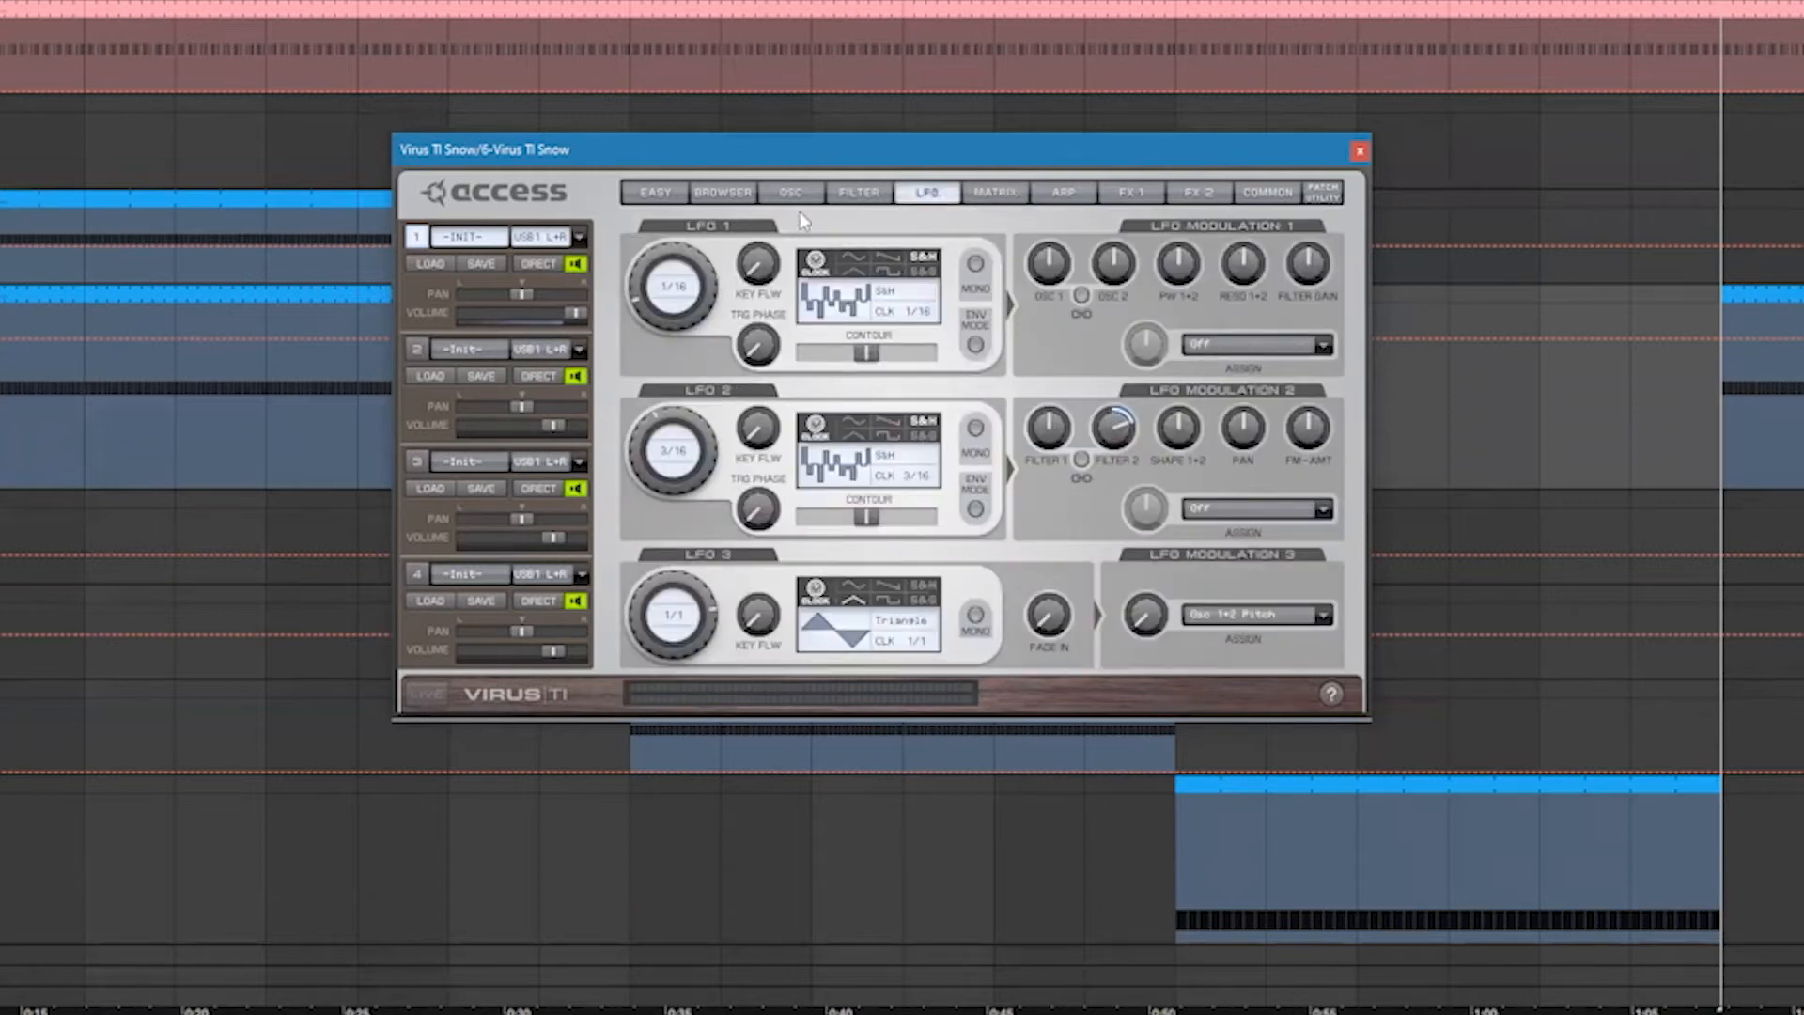
pyautogui.click(742, 196)
pyautogui.click(784, 195)
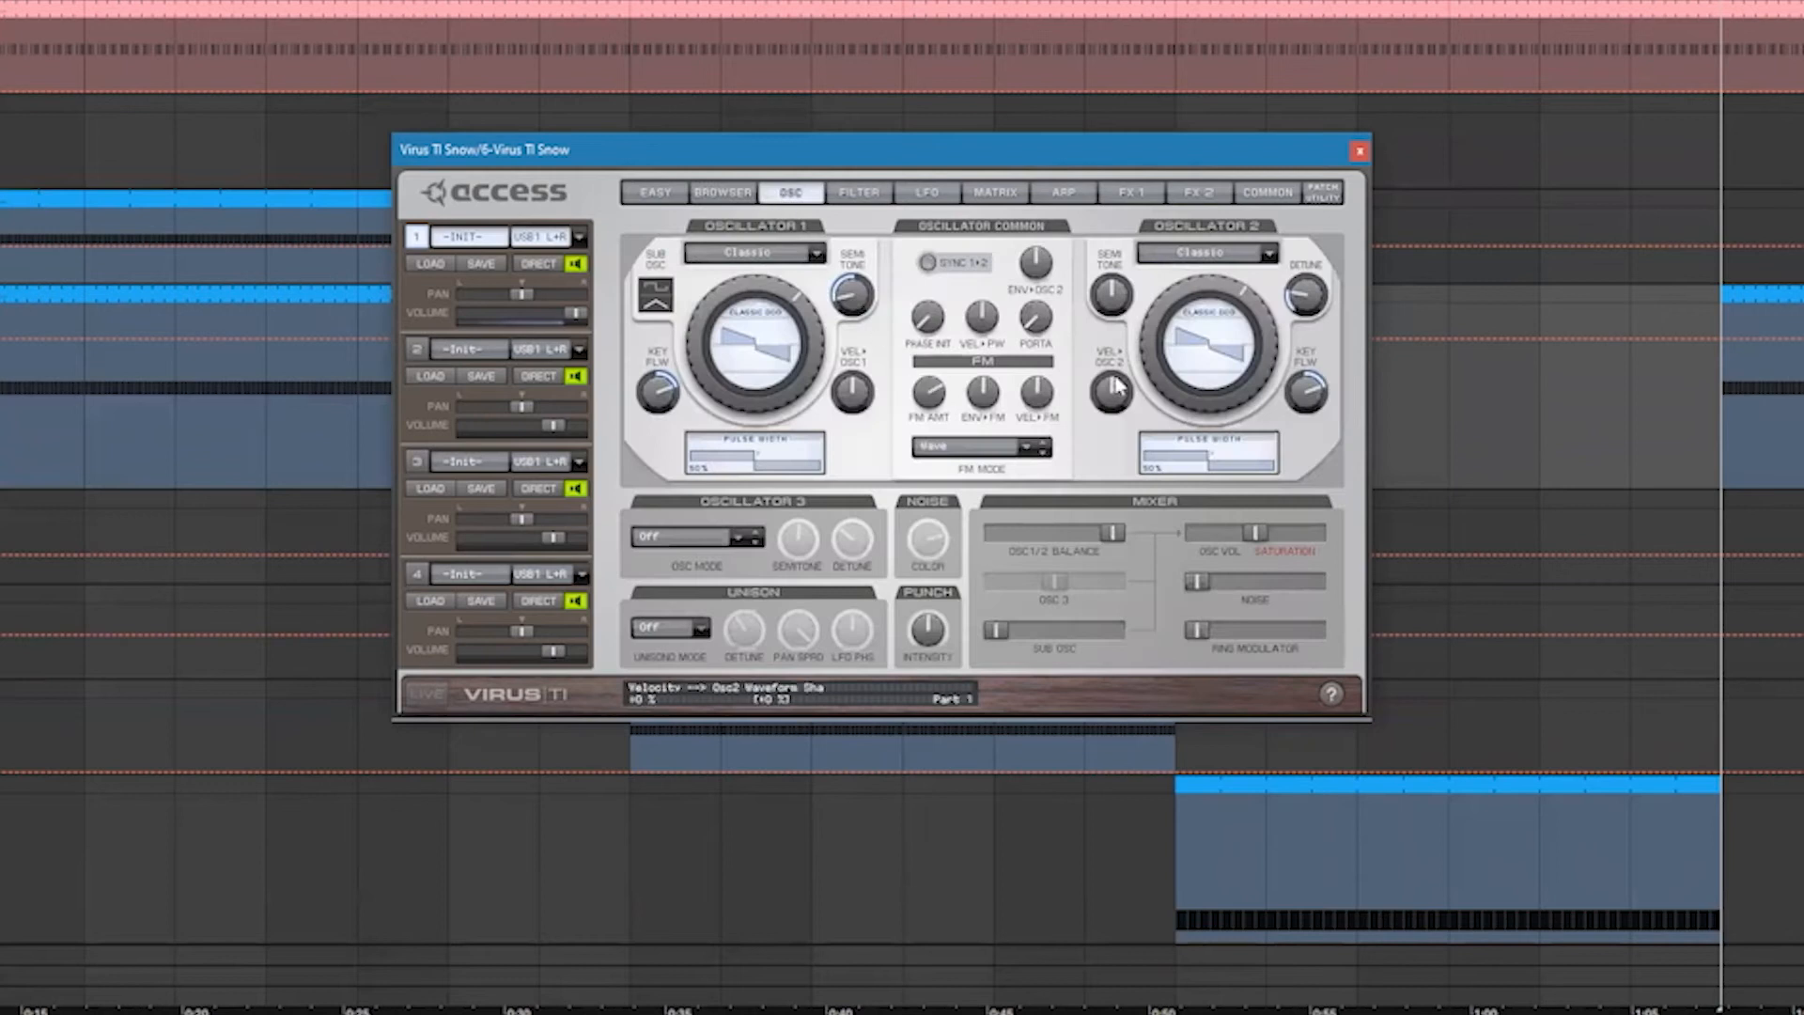
pyautogui.moveTo(1184, 293); pyautogui.dragTo(1204, 429)
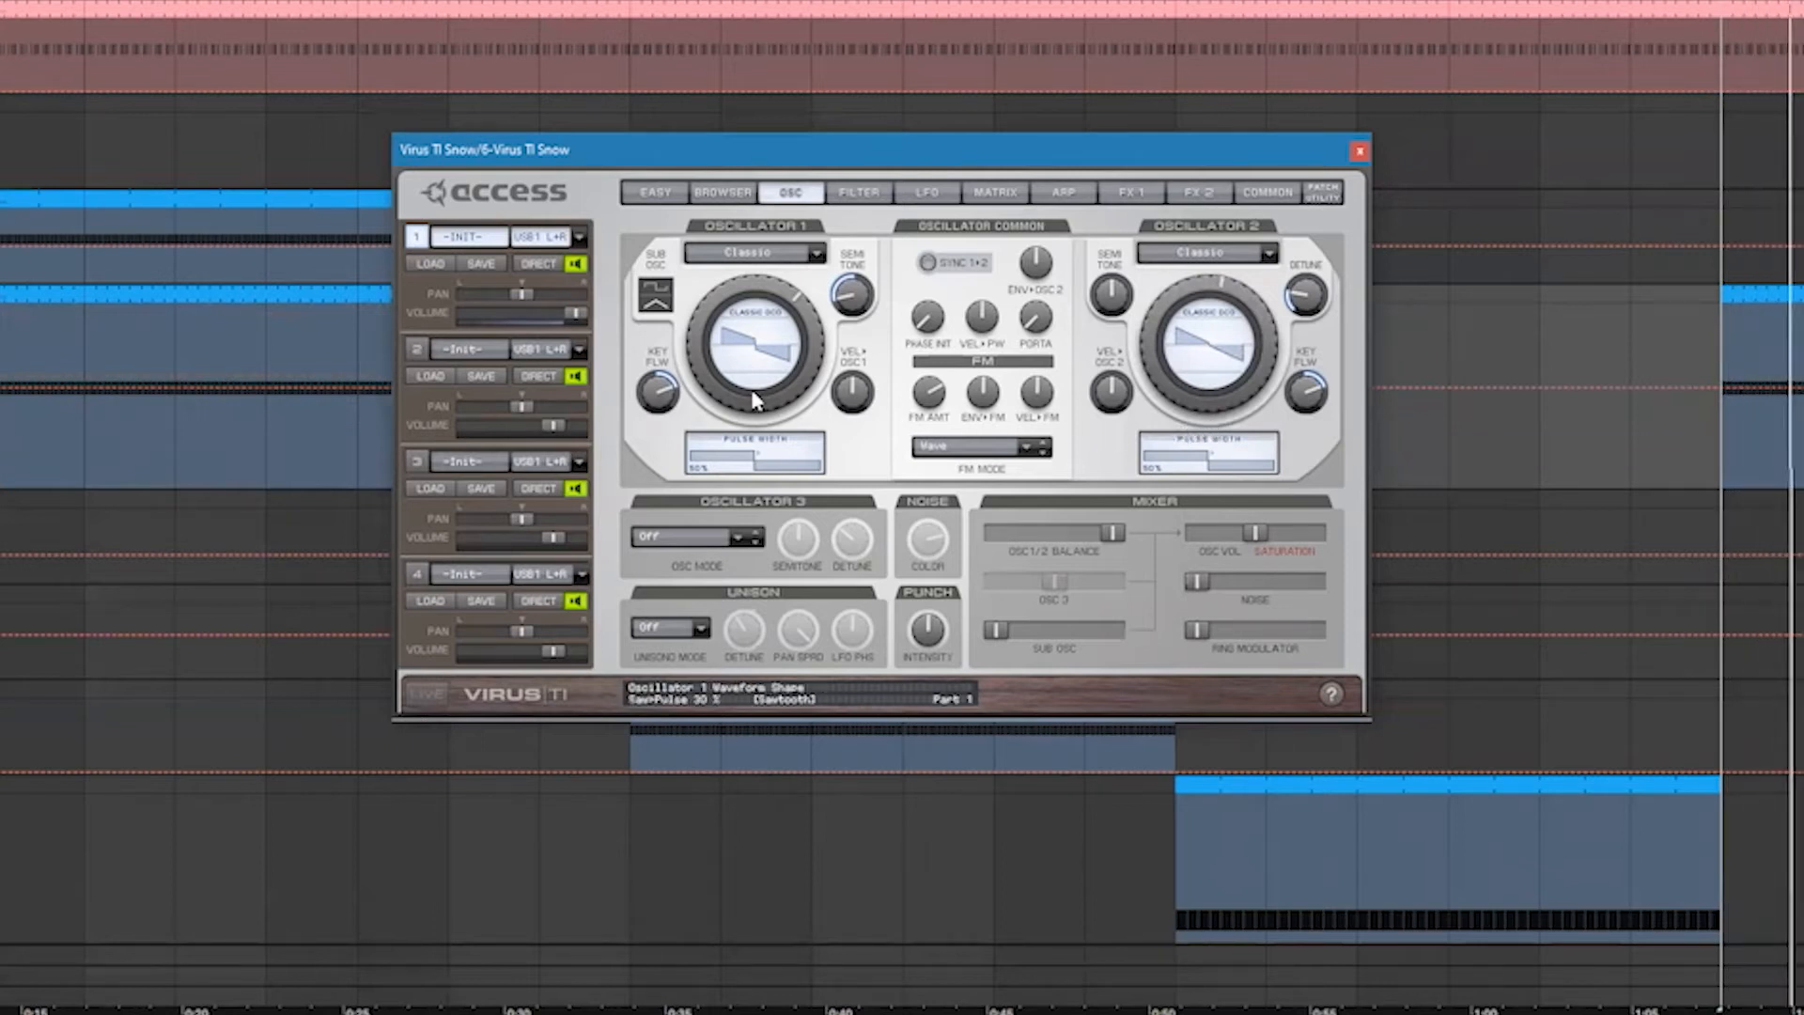
pyautogui.click(1262, 582)
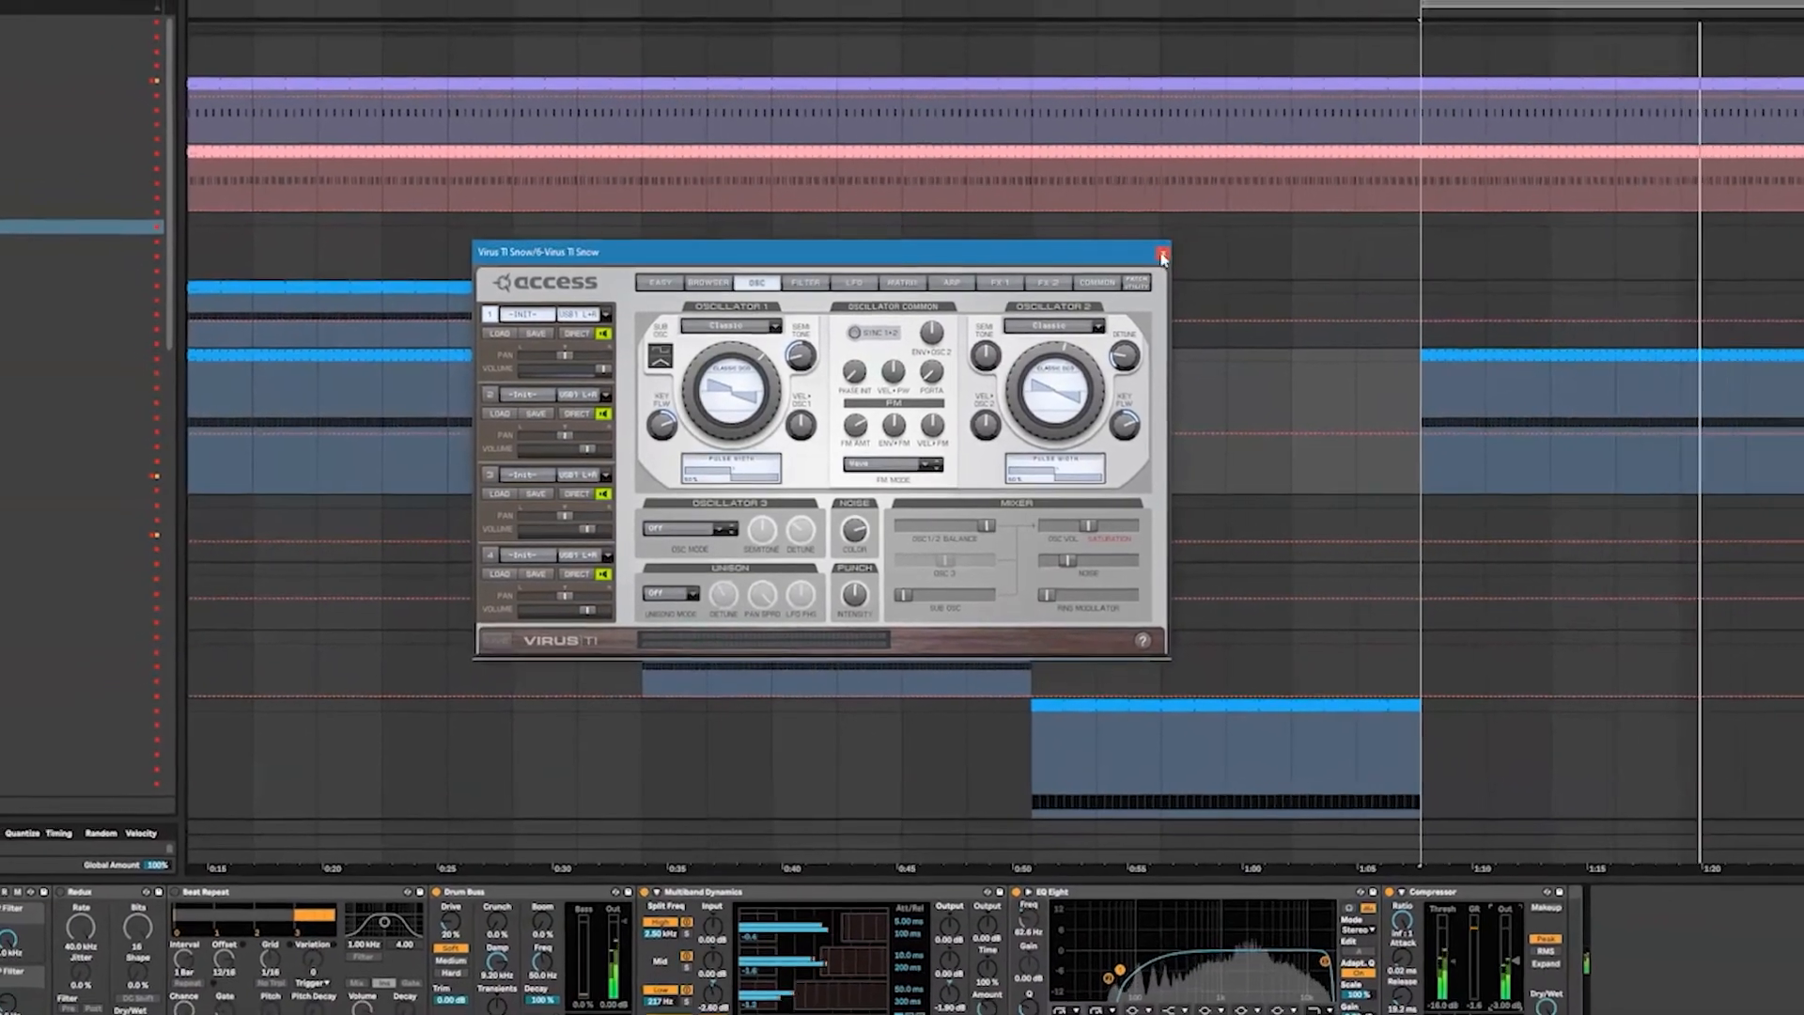
# - Close the finished synth window and inspect the patch browser and modulation matrix of the new initial patch
pyautogui.click(1179, 242)
pyautogui.scroll(-5, 1221, 357)
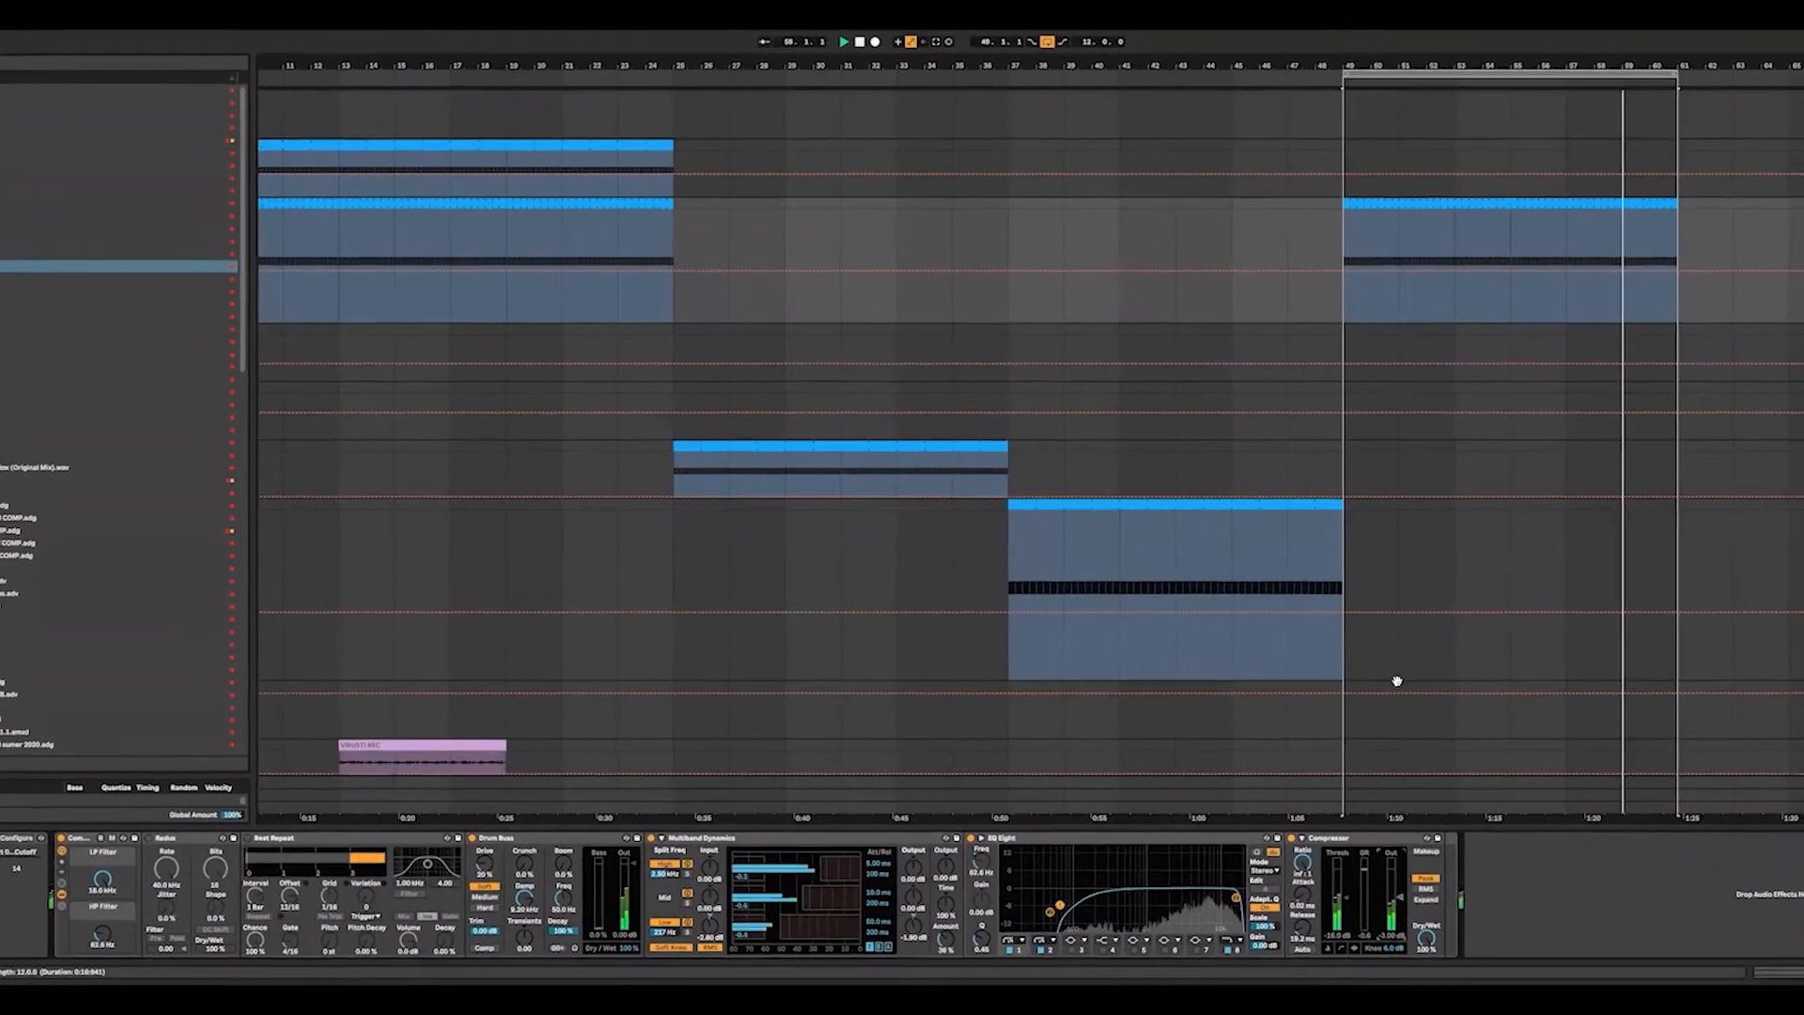
pyautogui.scroll(-5, 1353, 450)
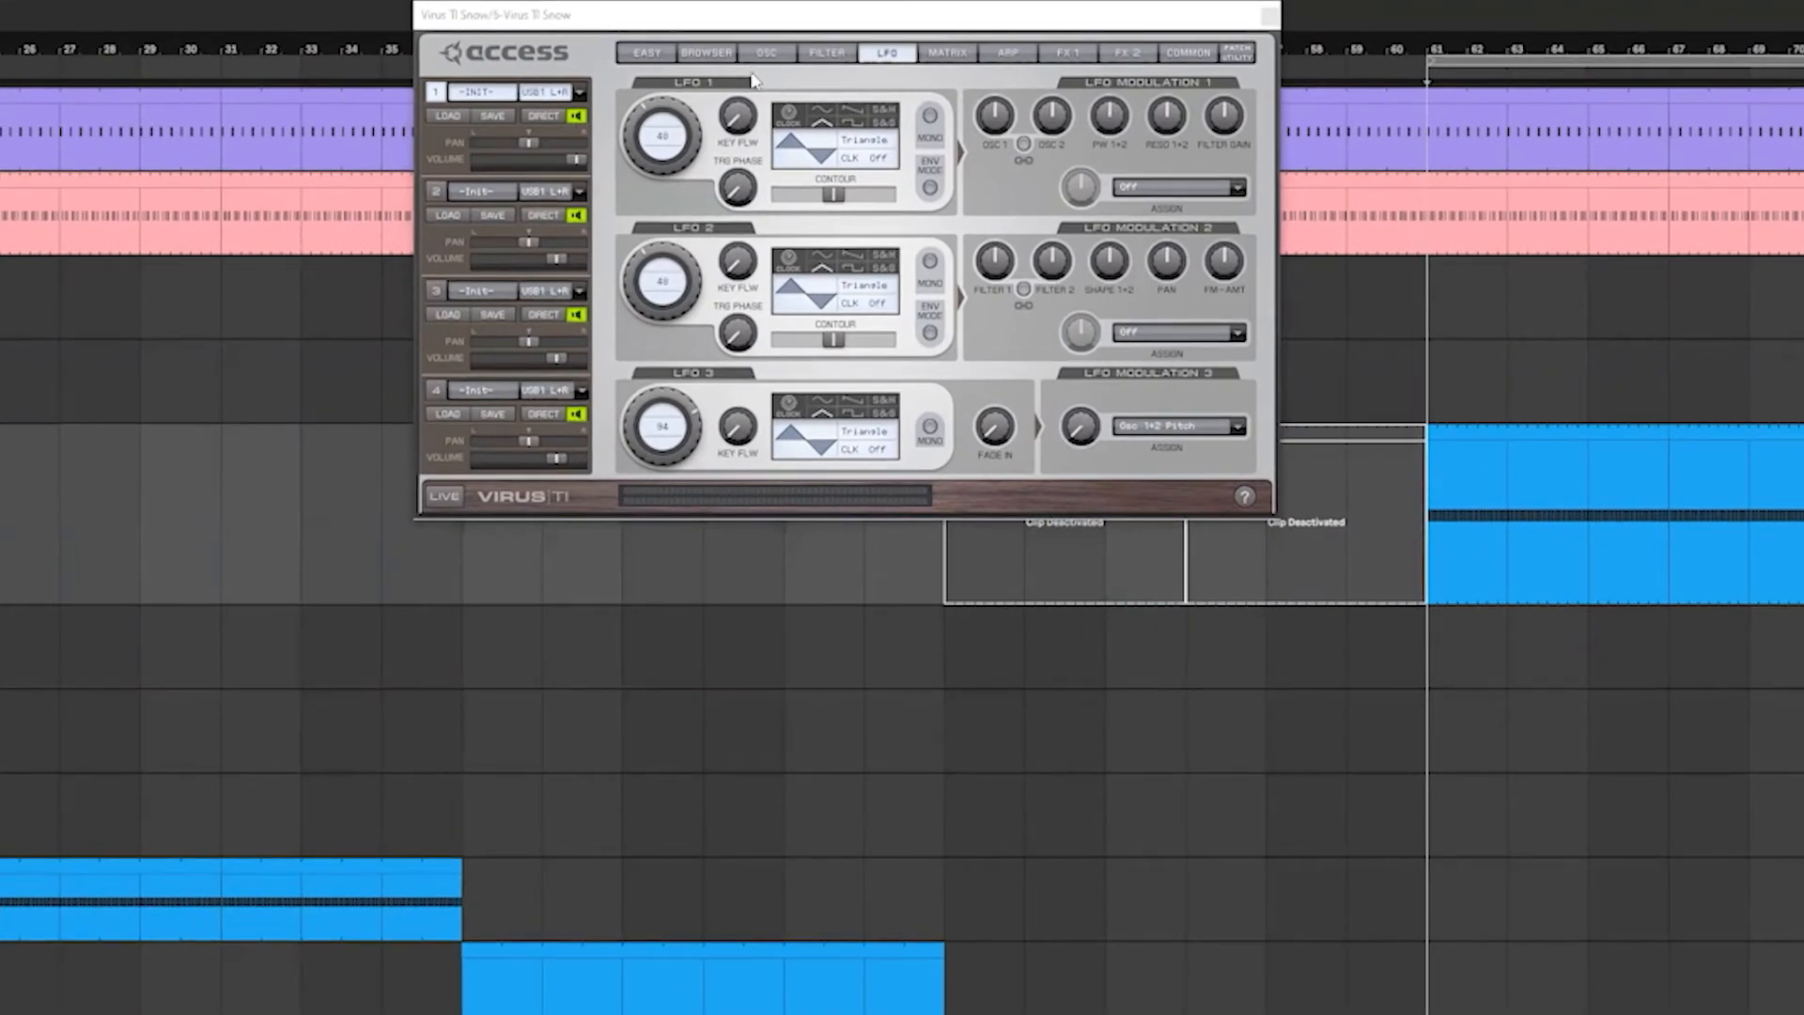
pyautogui.click(733, 59)
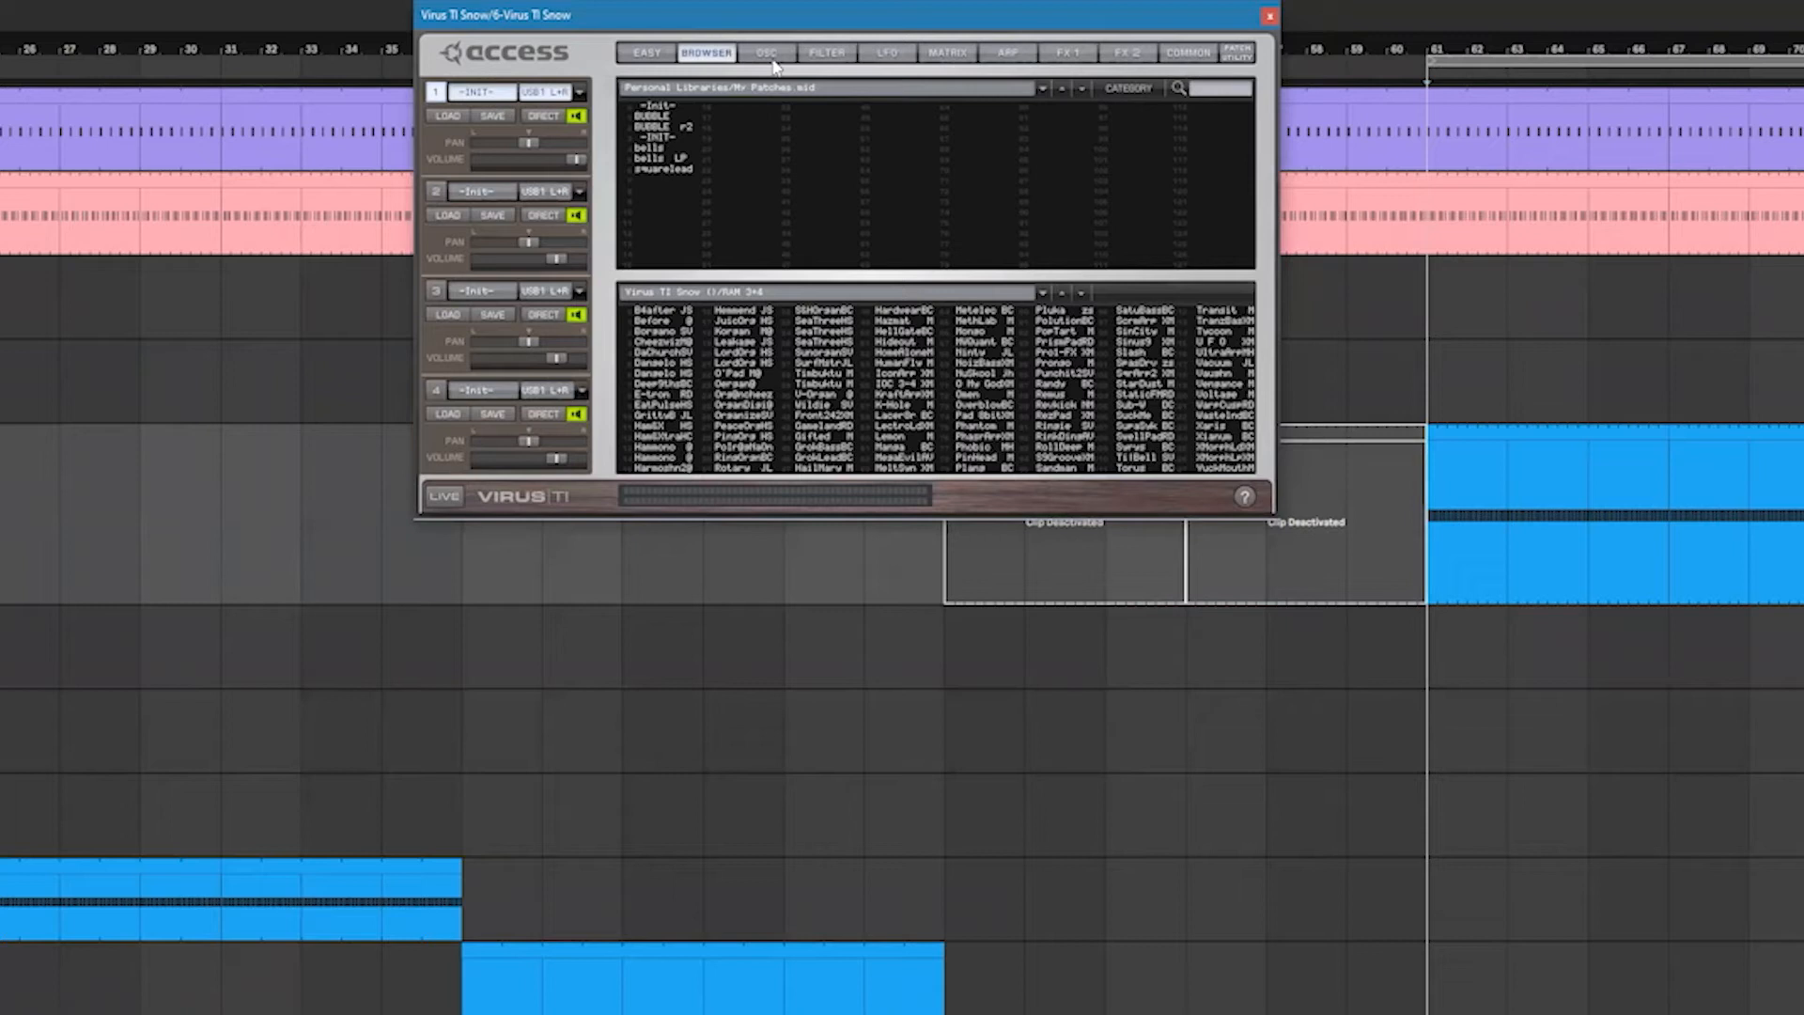
pyautogui.click(935, 56)
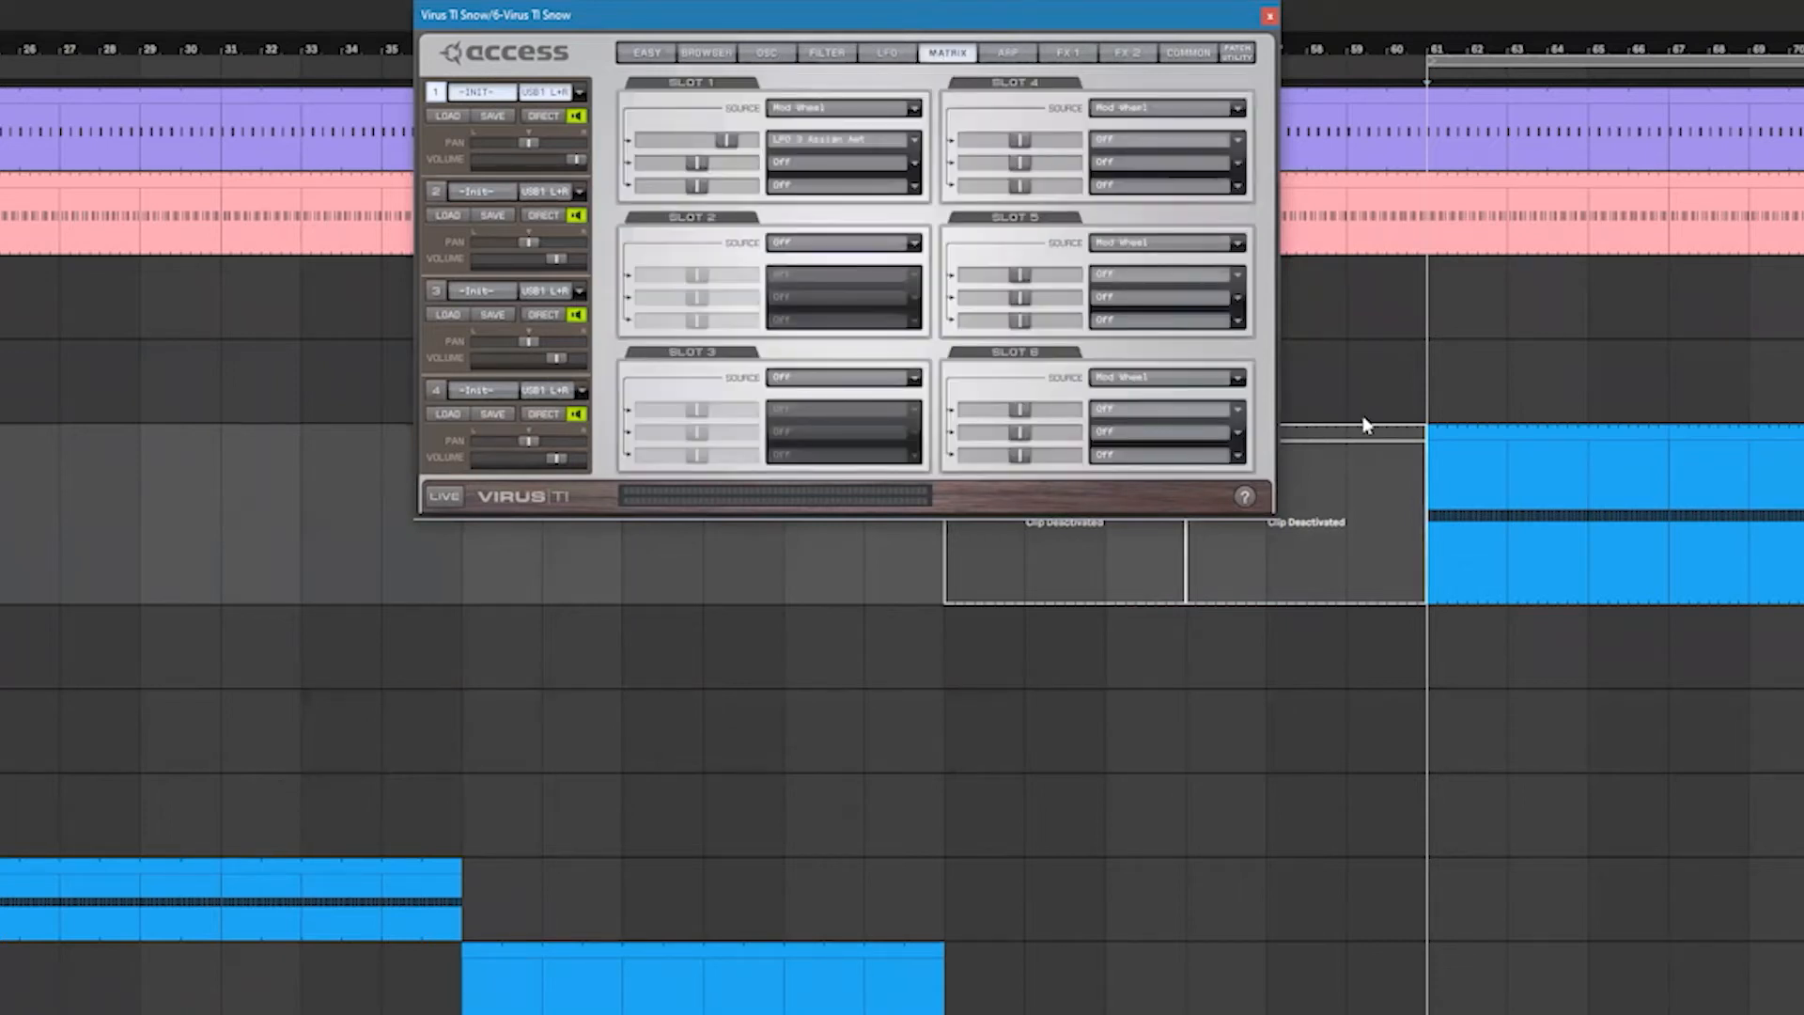
# - Open the MIDI clip starting at bar 61 to examine its A3 notes
pyautogui.doubleClick(1458, 451)
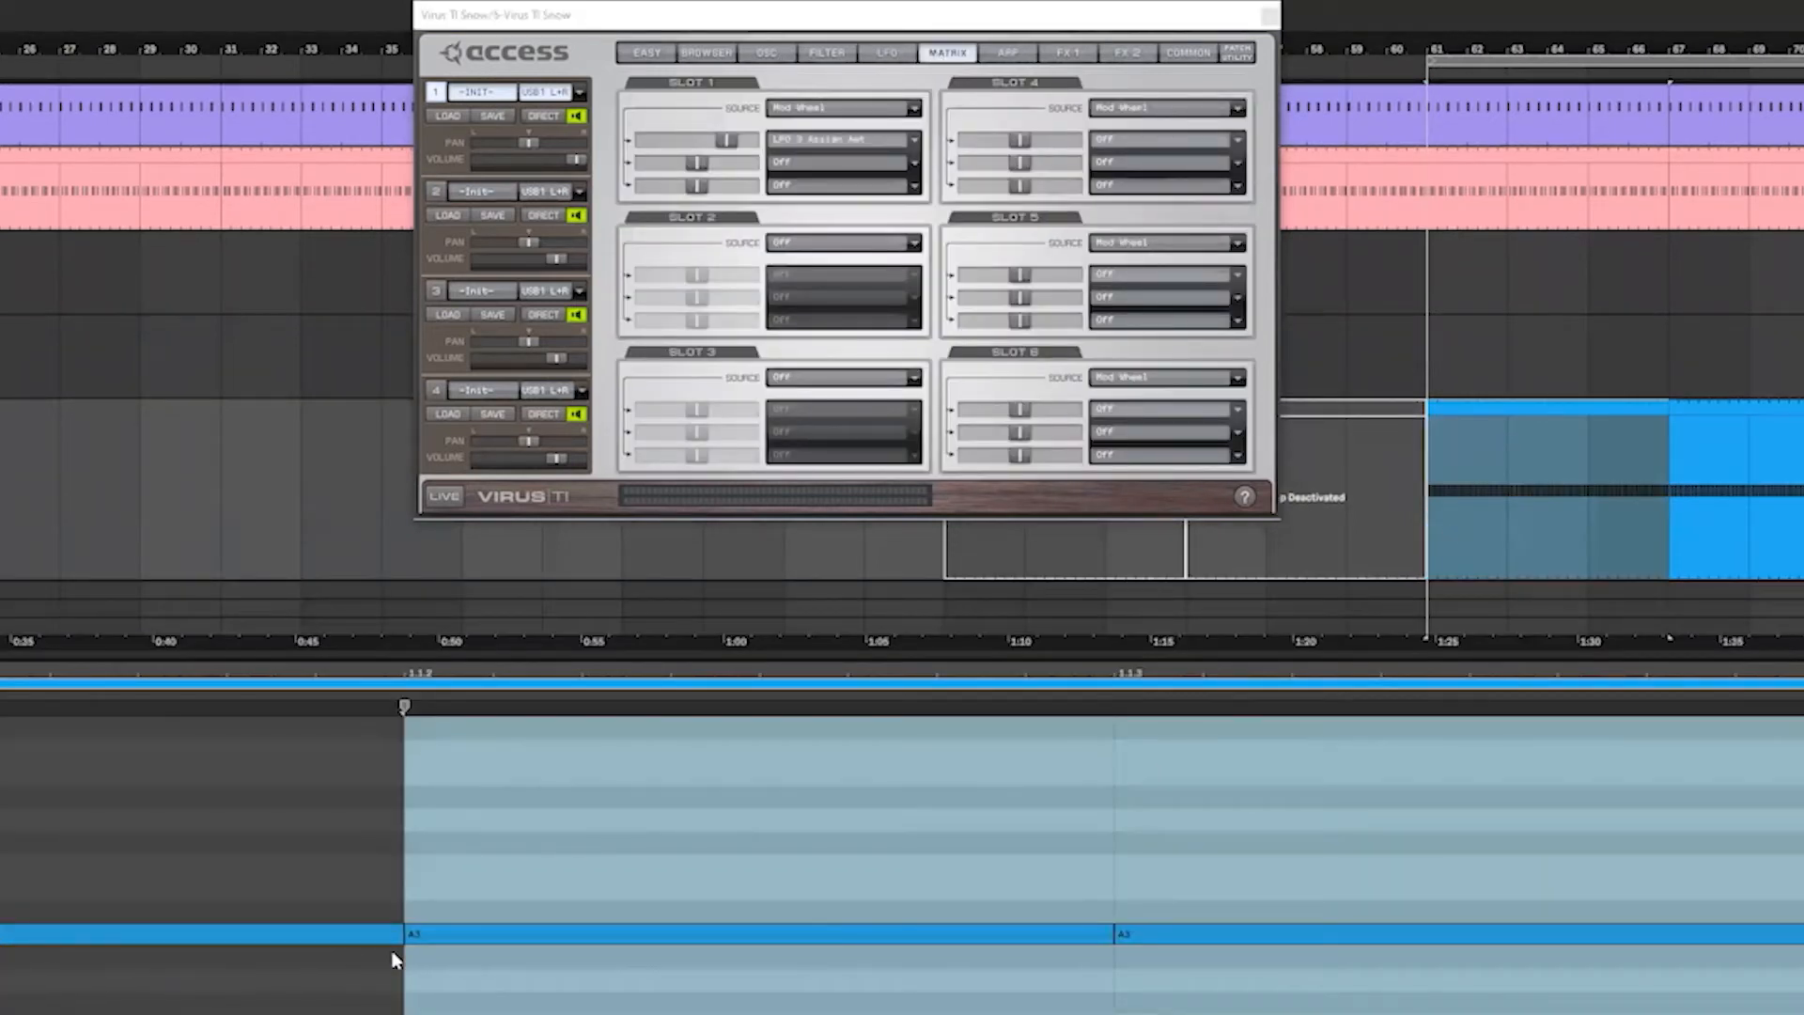
pyautogui.click(1635, 413)
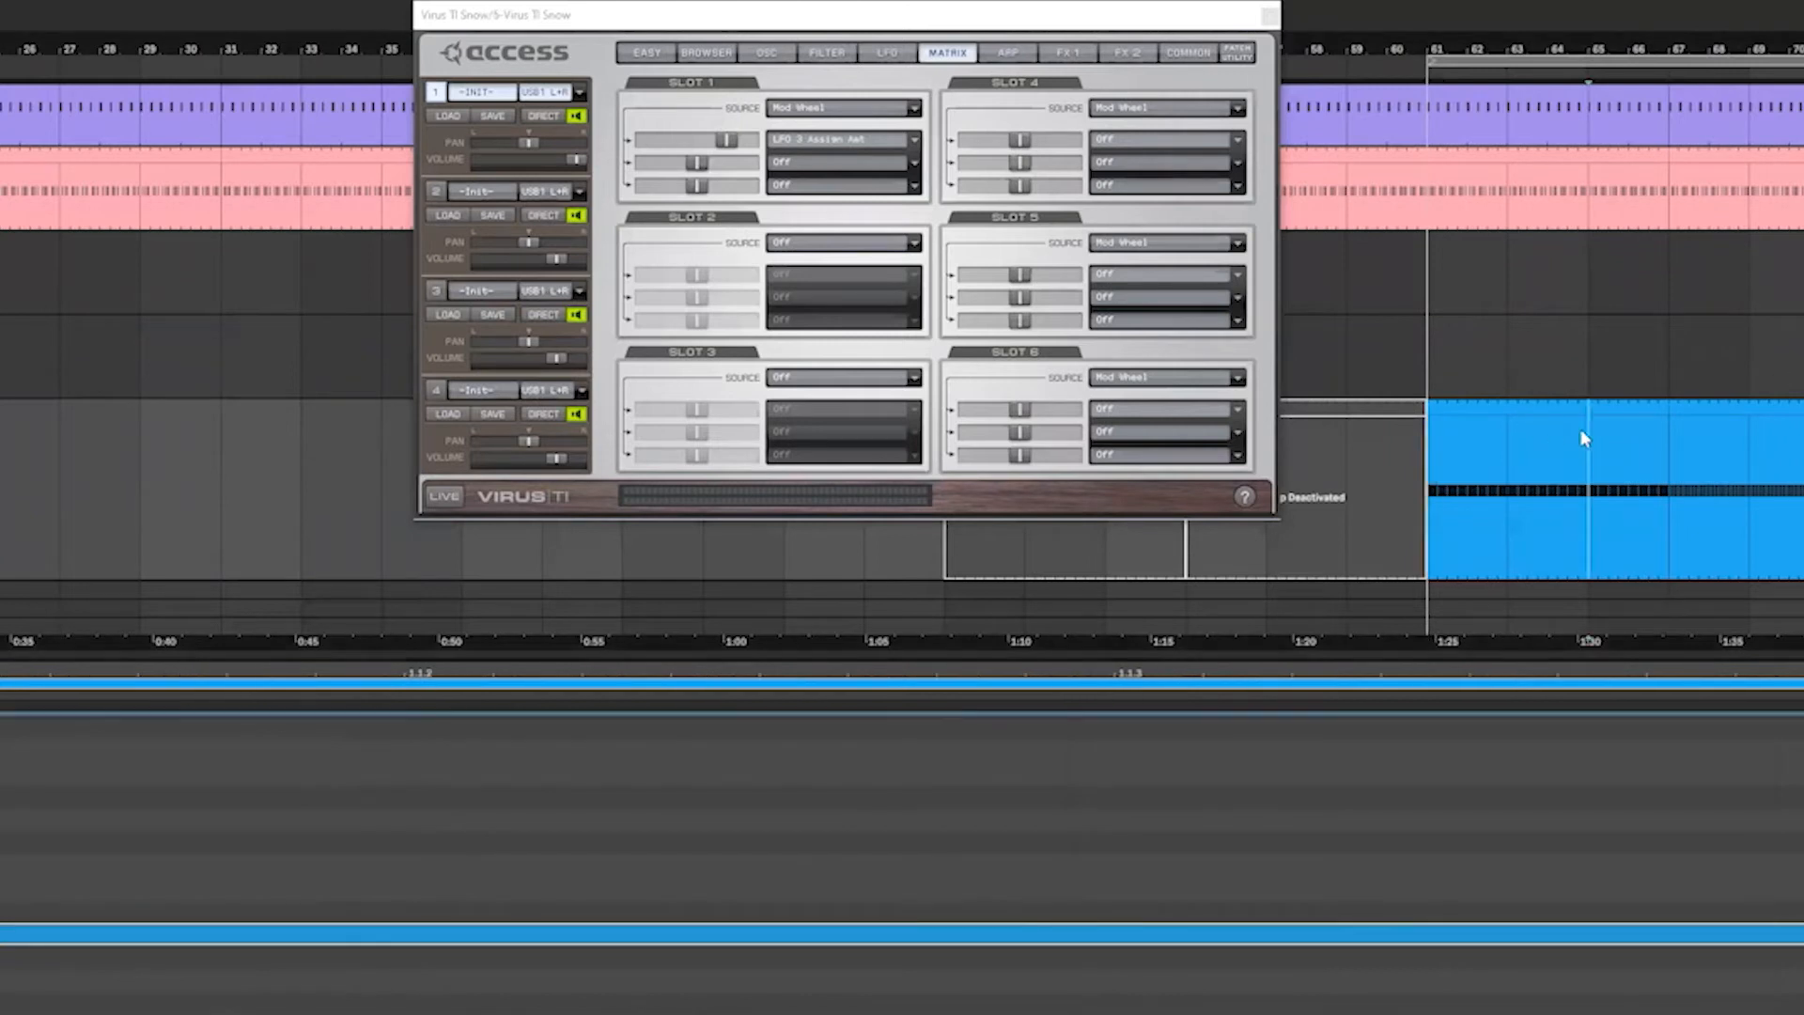
pyautogui.moveTo(1585, 407); pyautogui.dragTo(1669, 636)
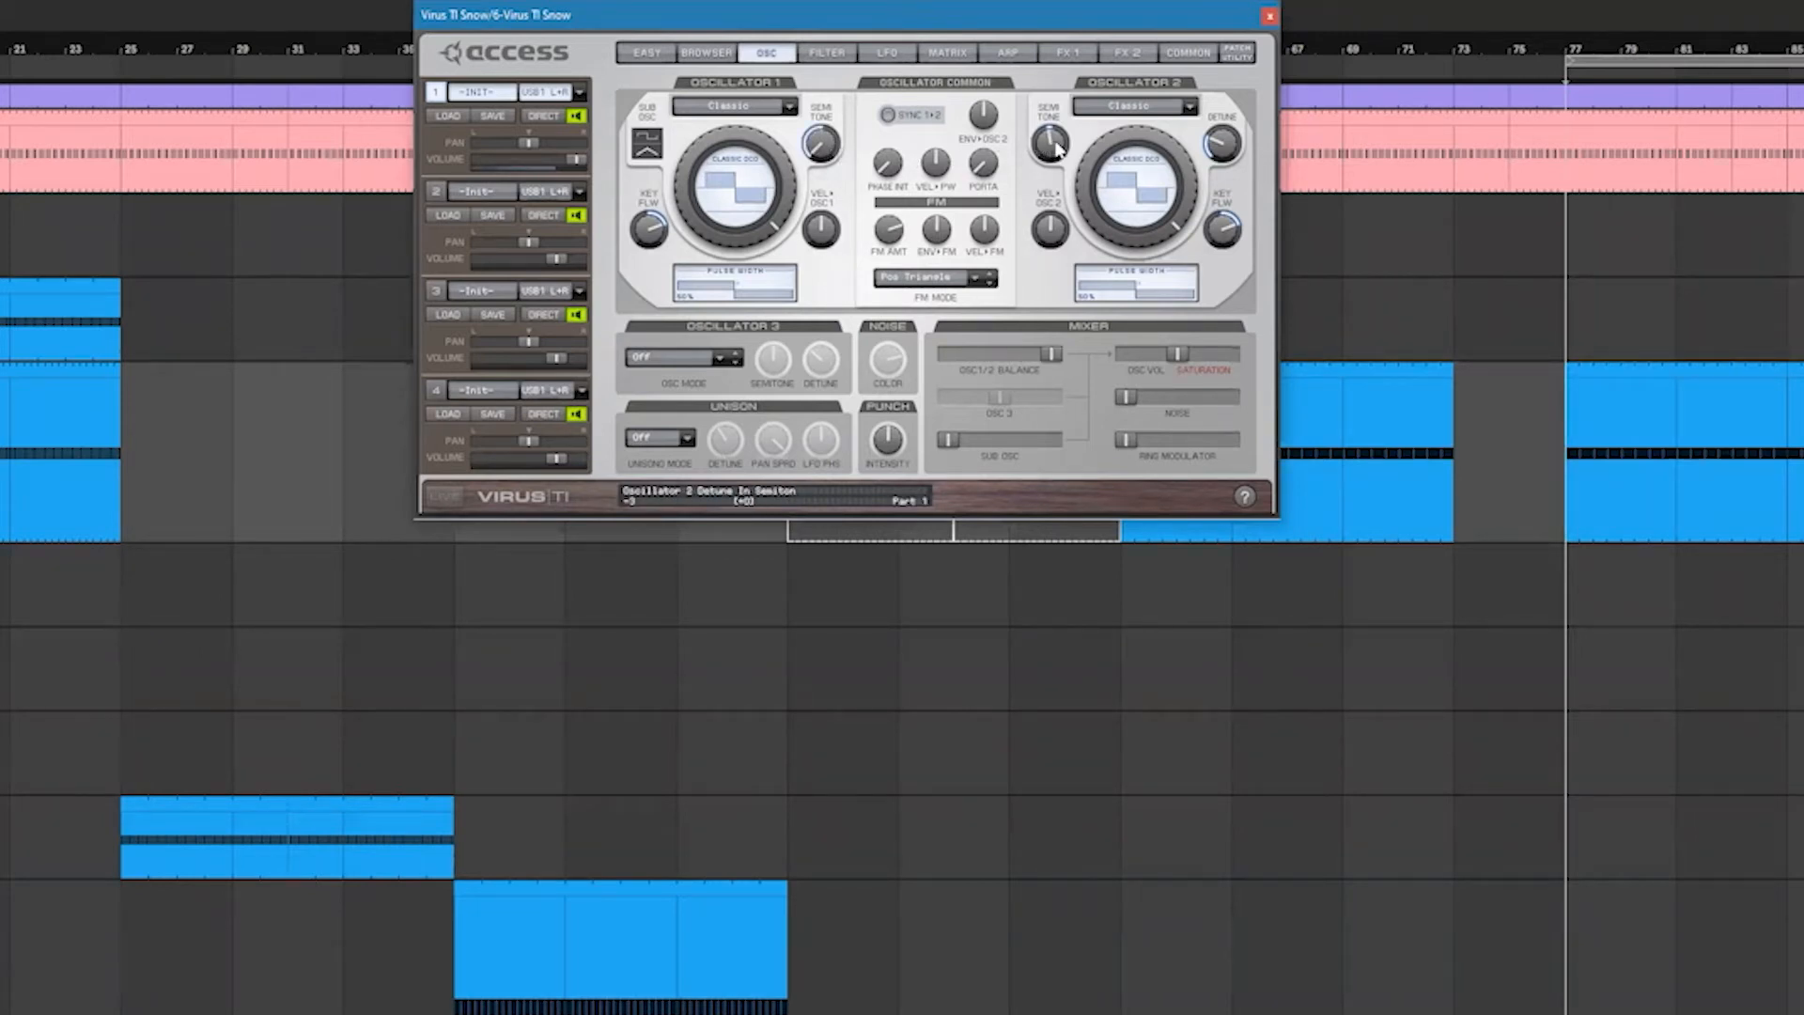
# - Adjust Oscillator 1's semitone tuning during playback and try the Sync 1+2 option
pyautogui.press('space')
pyautogui.moveTo(813, 155)
pyautogui.mouseDown()
pyautogui.moveTo(818, 126)
pyautogui.moveTo(807, 136)
pyautogui.mouseUp()
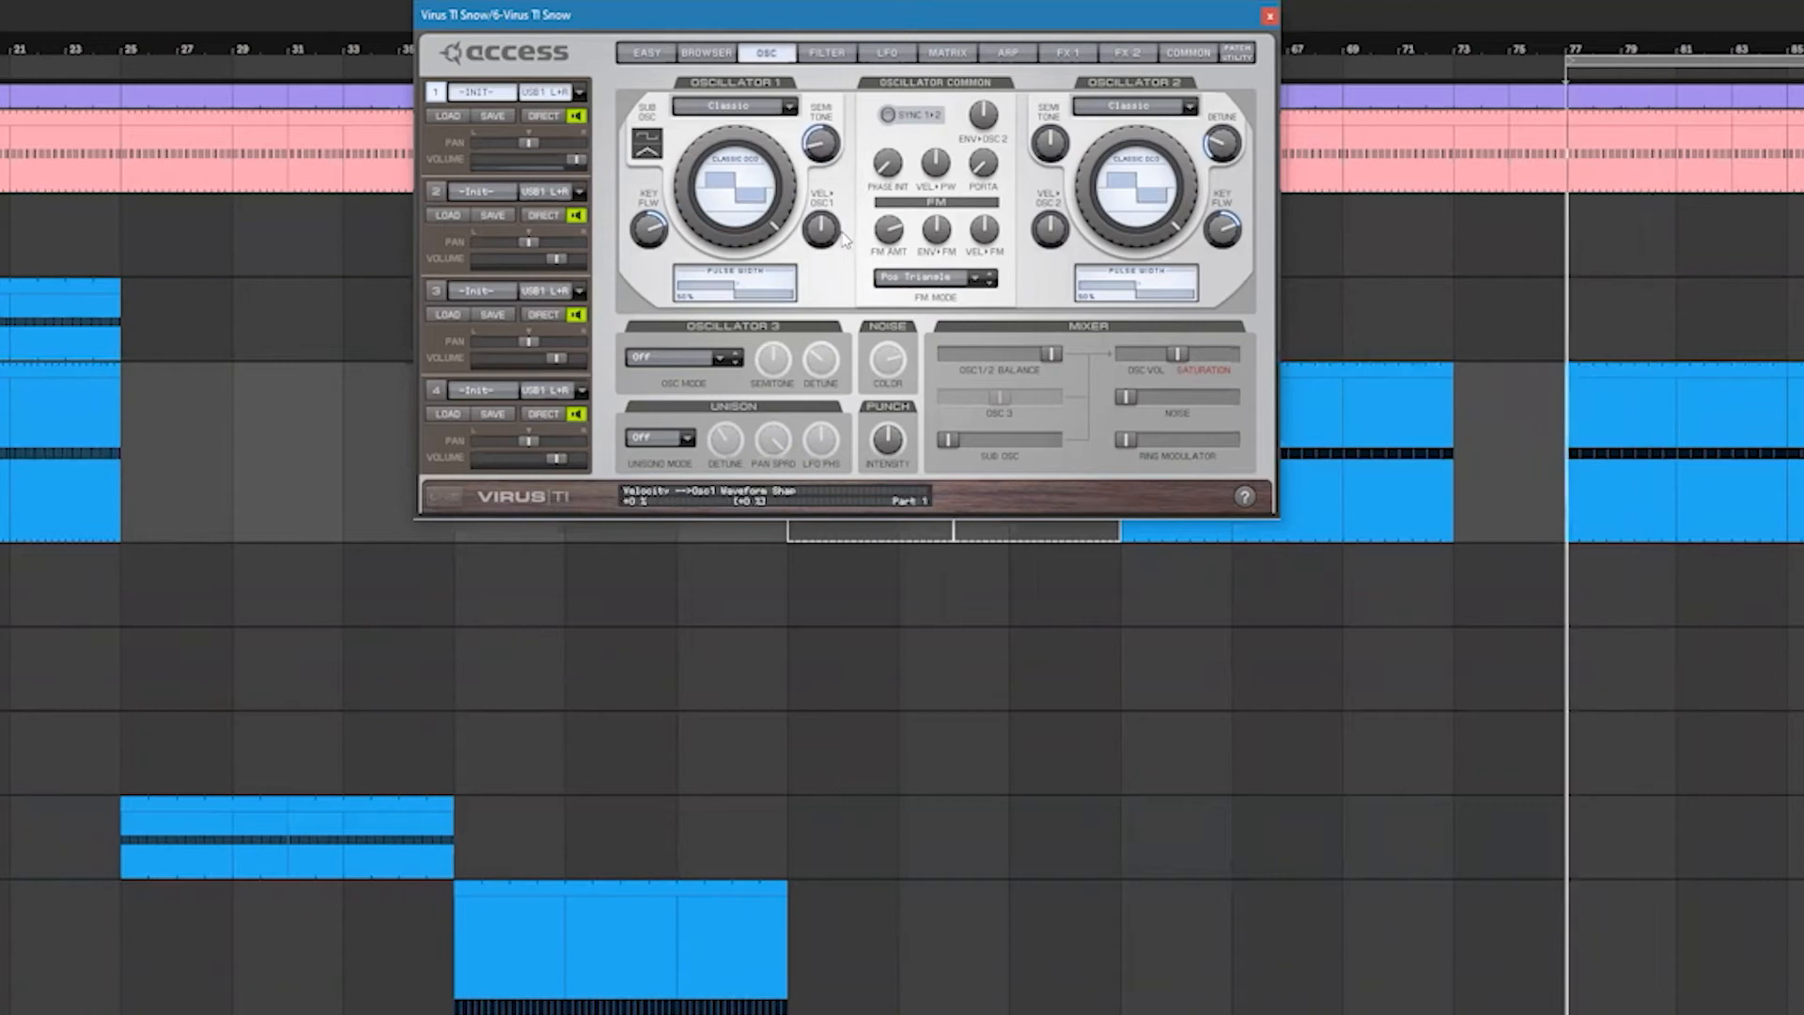
pyautogui.click(888, 115)
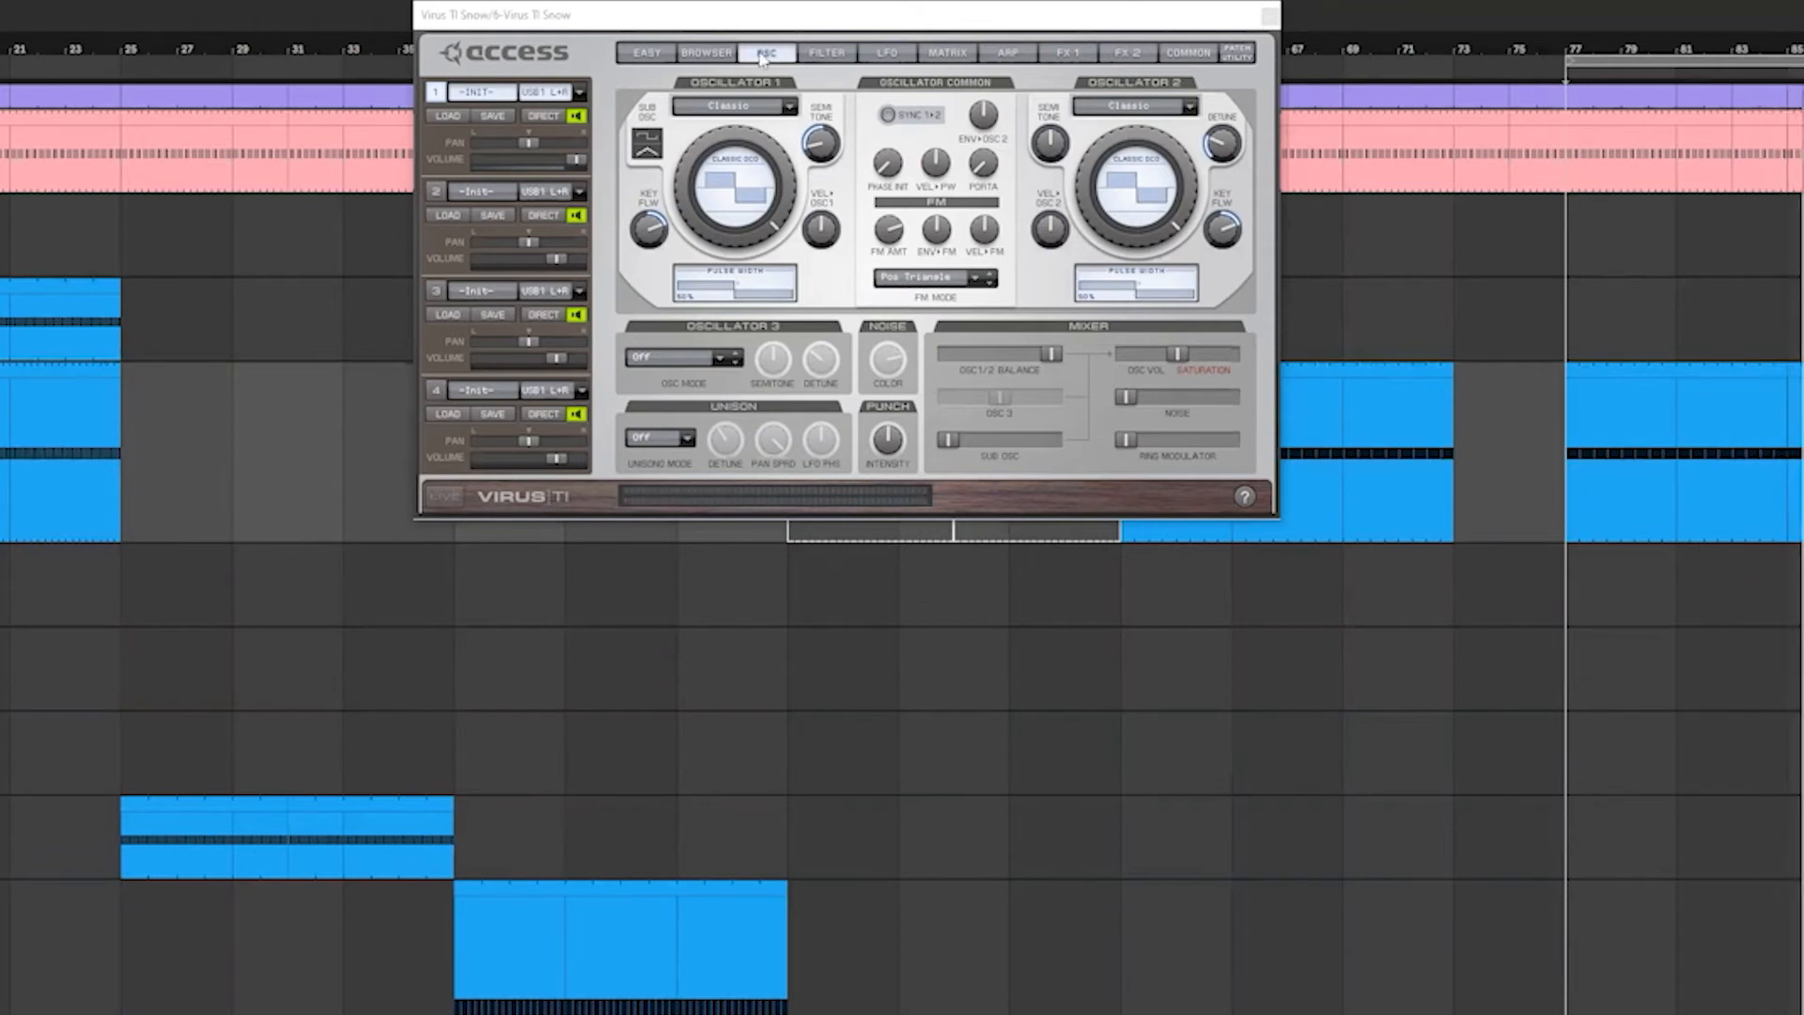
# - Shift the filter balance fully to Filter 1 and set its highpass cutoff to 63
pyautogui.click(825, 53)
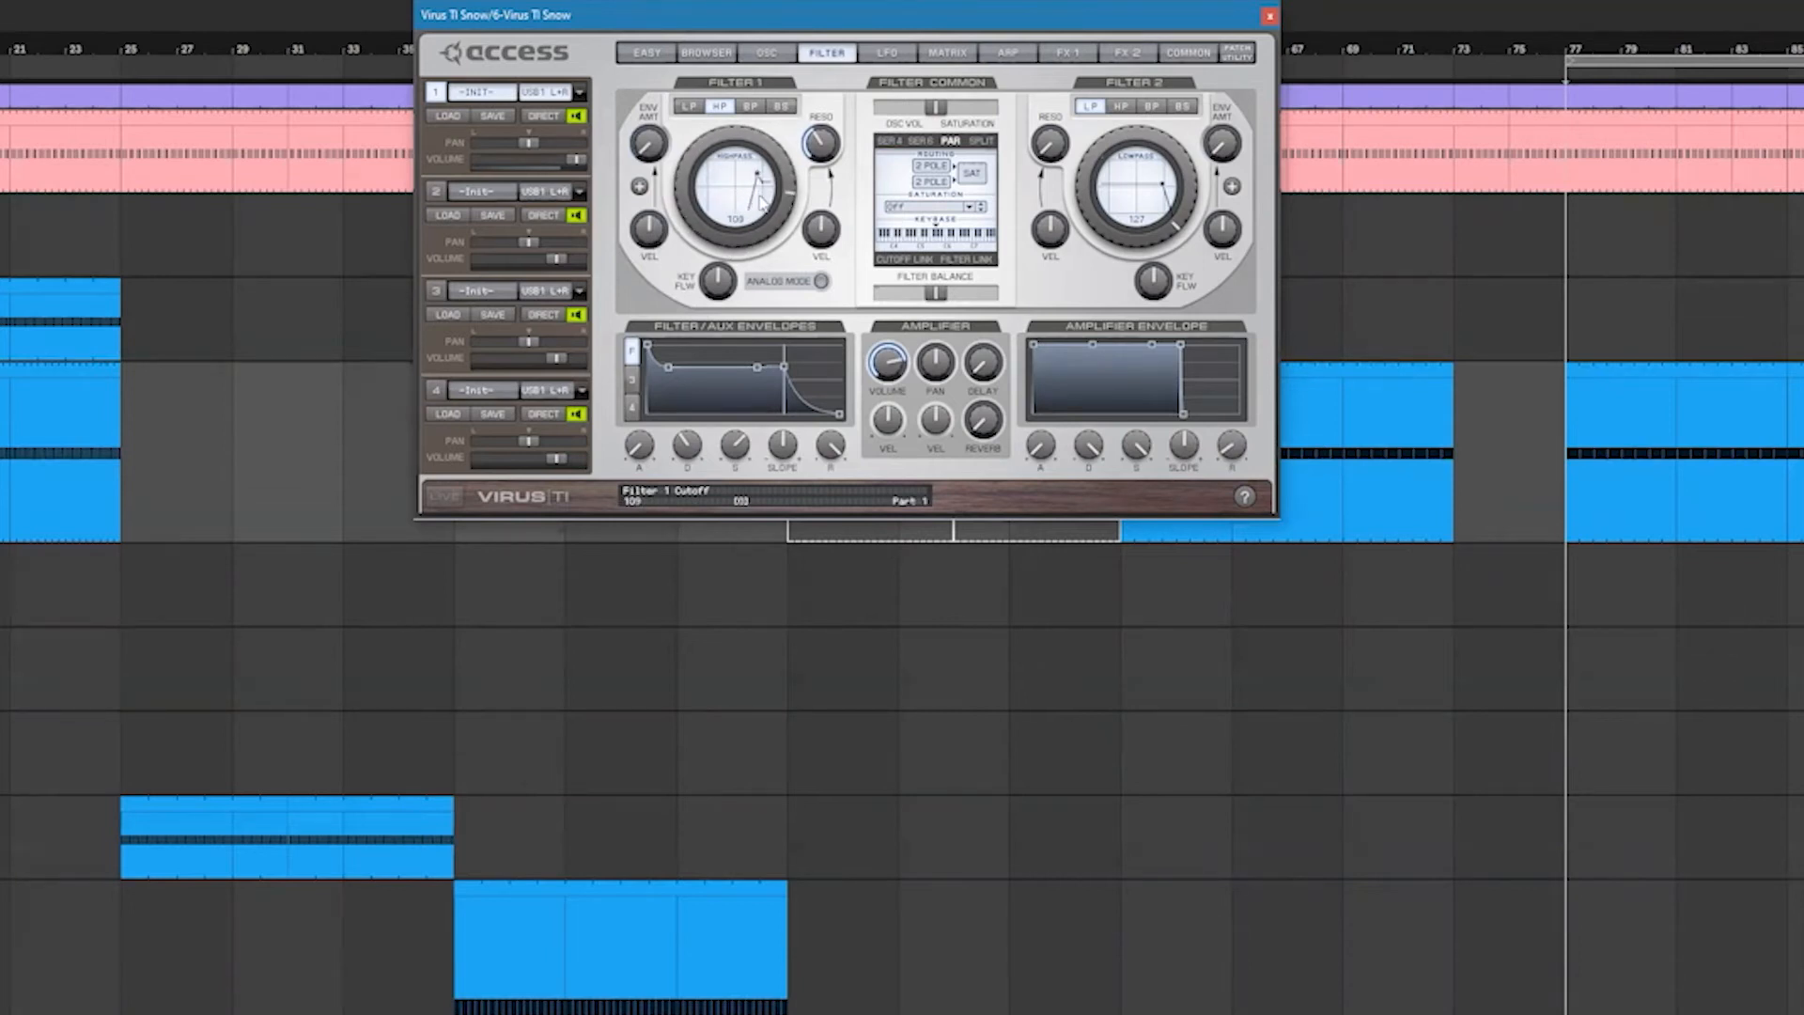
pyautogui.moveTo(754, 249); pyautogui.dragTo(797, 249)
pyautogui.moveTo(938, 293); pyautogui.dragTo(881, 293)
pyautogui.moveTo(787, 194); pyautogui.dragTo(841, 147)
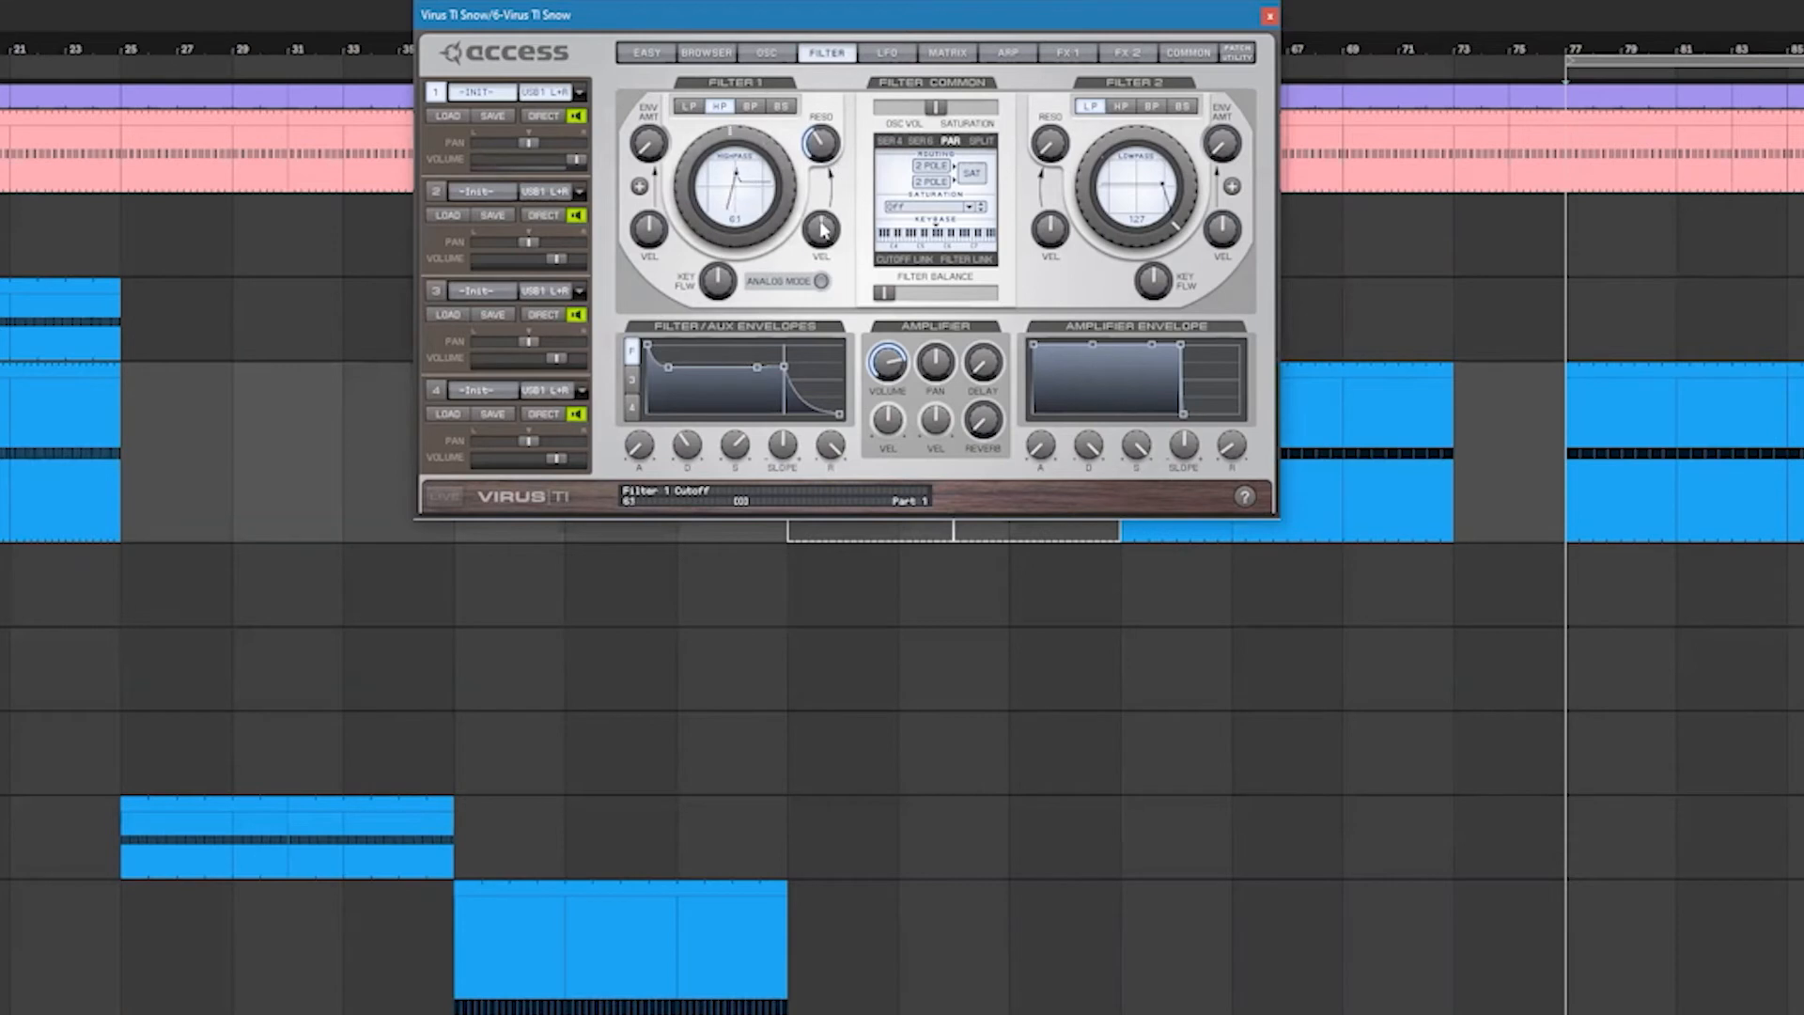
# - Check LFO 1's assign options and choose a tempo-synced clock division for LFO 1
pyautogui.click(906, 59)
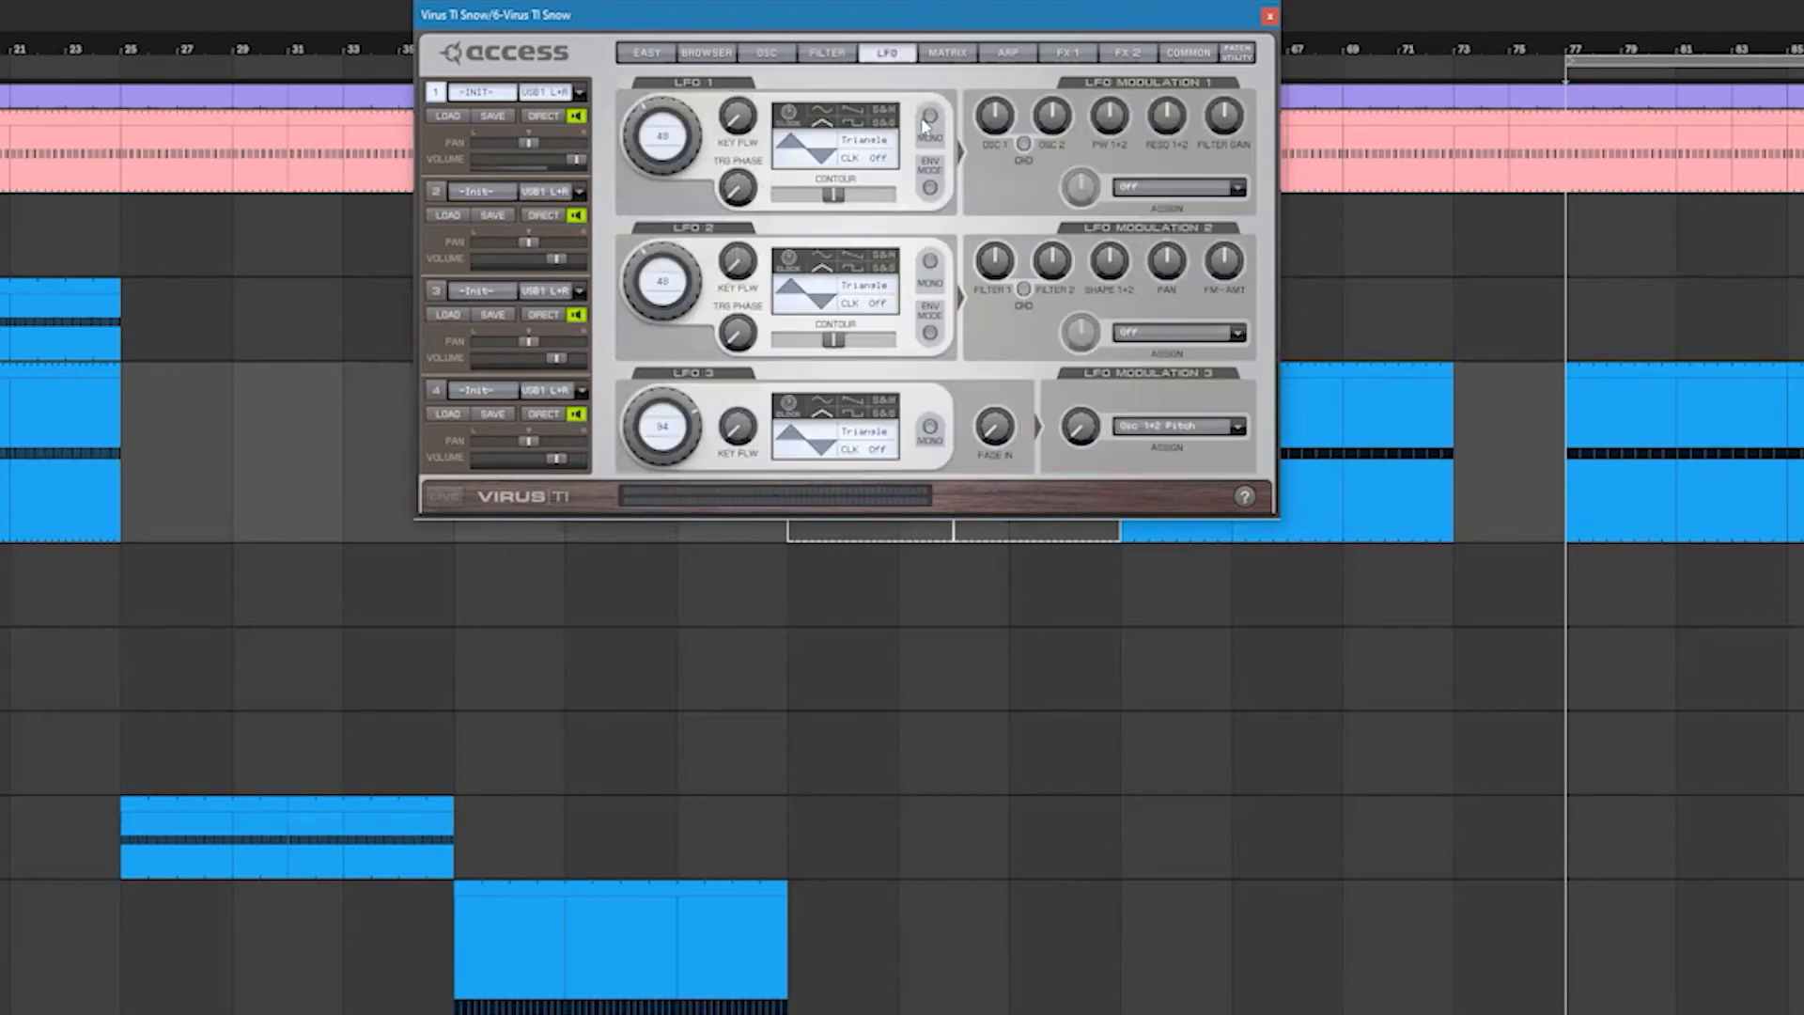
pyautogui.click(1170, 189)
pyautogui.click(1165, 185)
pyautogui.click(880, 161)
pyautogui.click(894, 504)
# - Route LFO 1 unipolar to Filter 1 Cutoff in Slot 1 of the modulation matrix
pyautogui.click(1033, 53)
pyautogui.click(1065, 53)
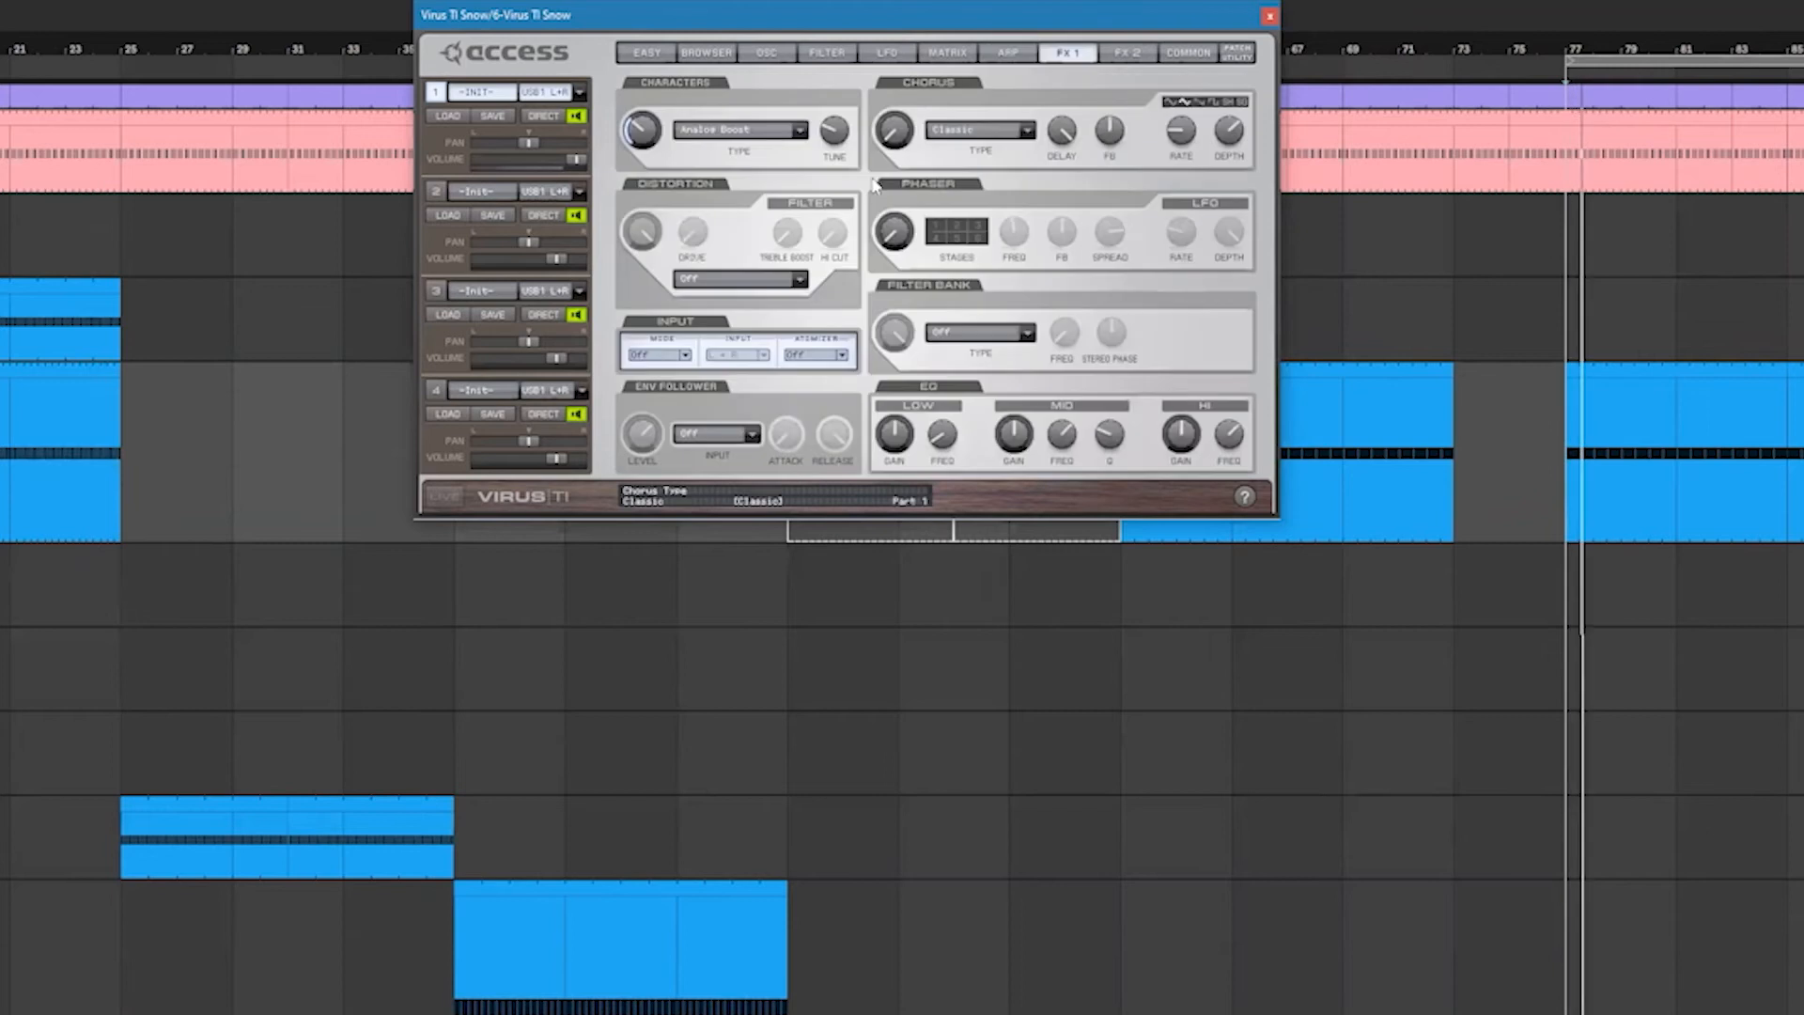
pyautogui.click(948, 53)
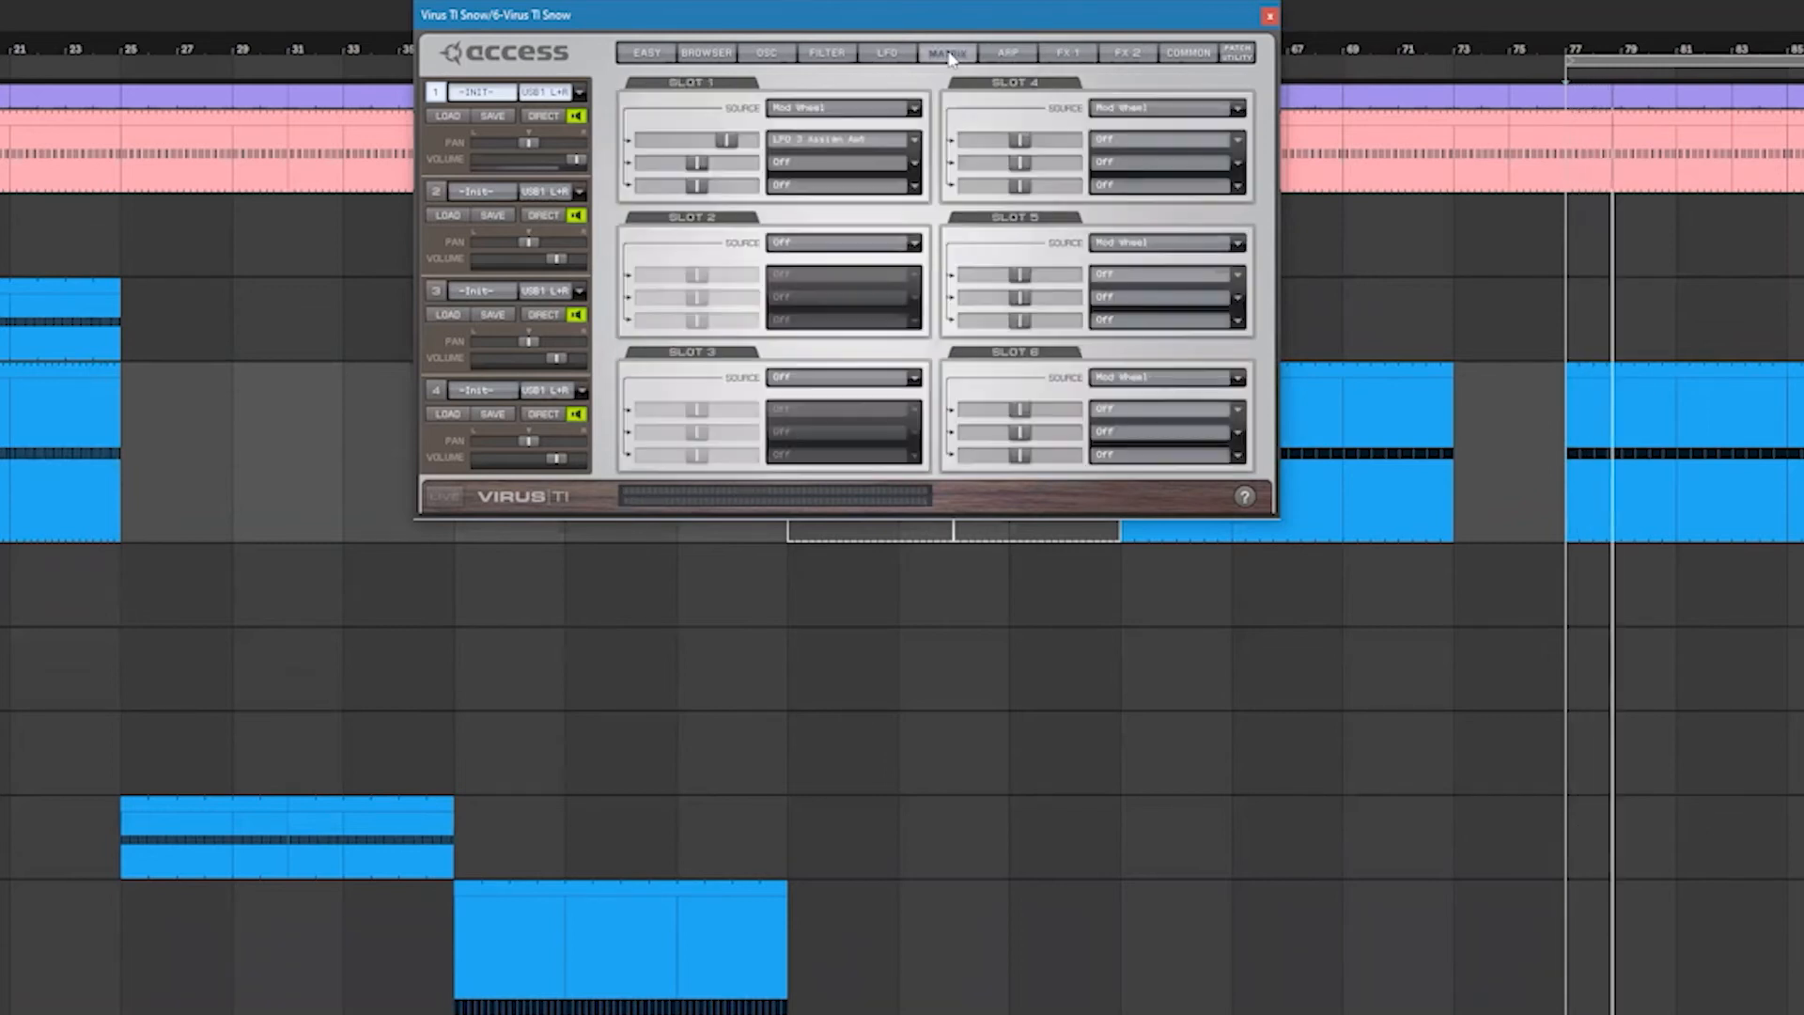
pyautogui.click(816, 107)
pyautogui.click(1053, 165)
pyautogui.click(880, 103)
pyautogui.click(1052, 177)
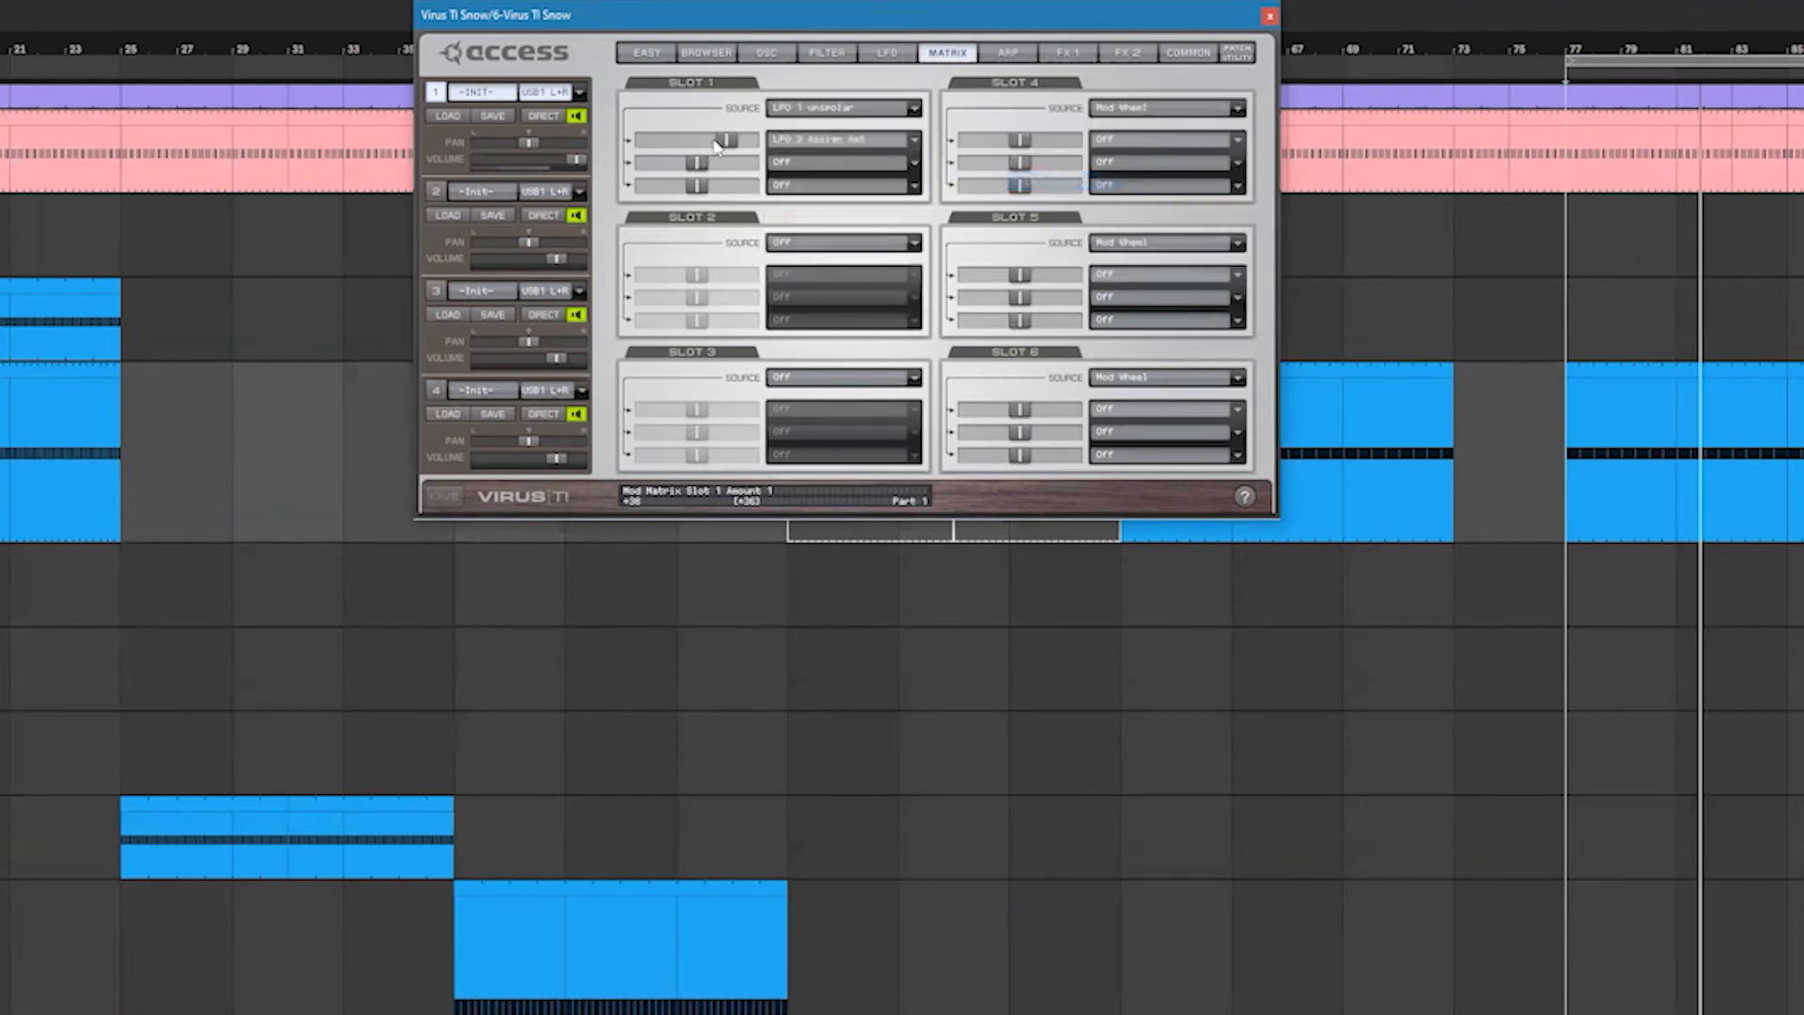
pyautogui.click(839, 143)
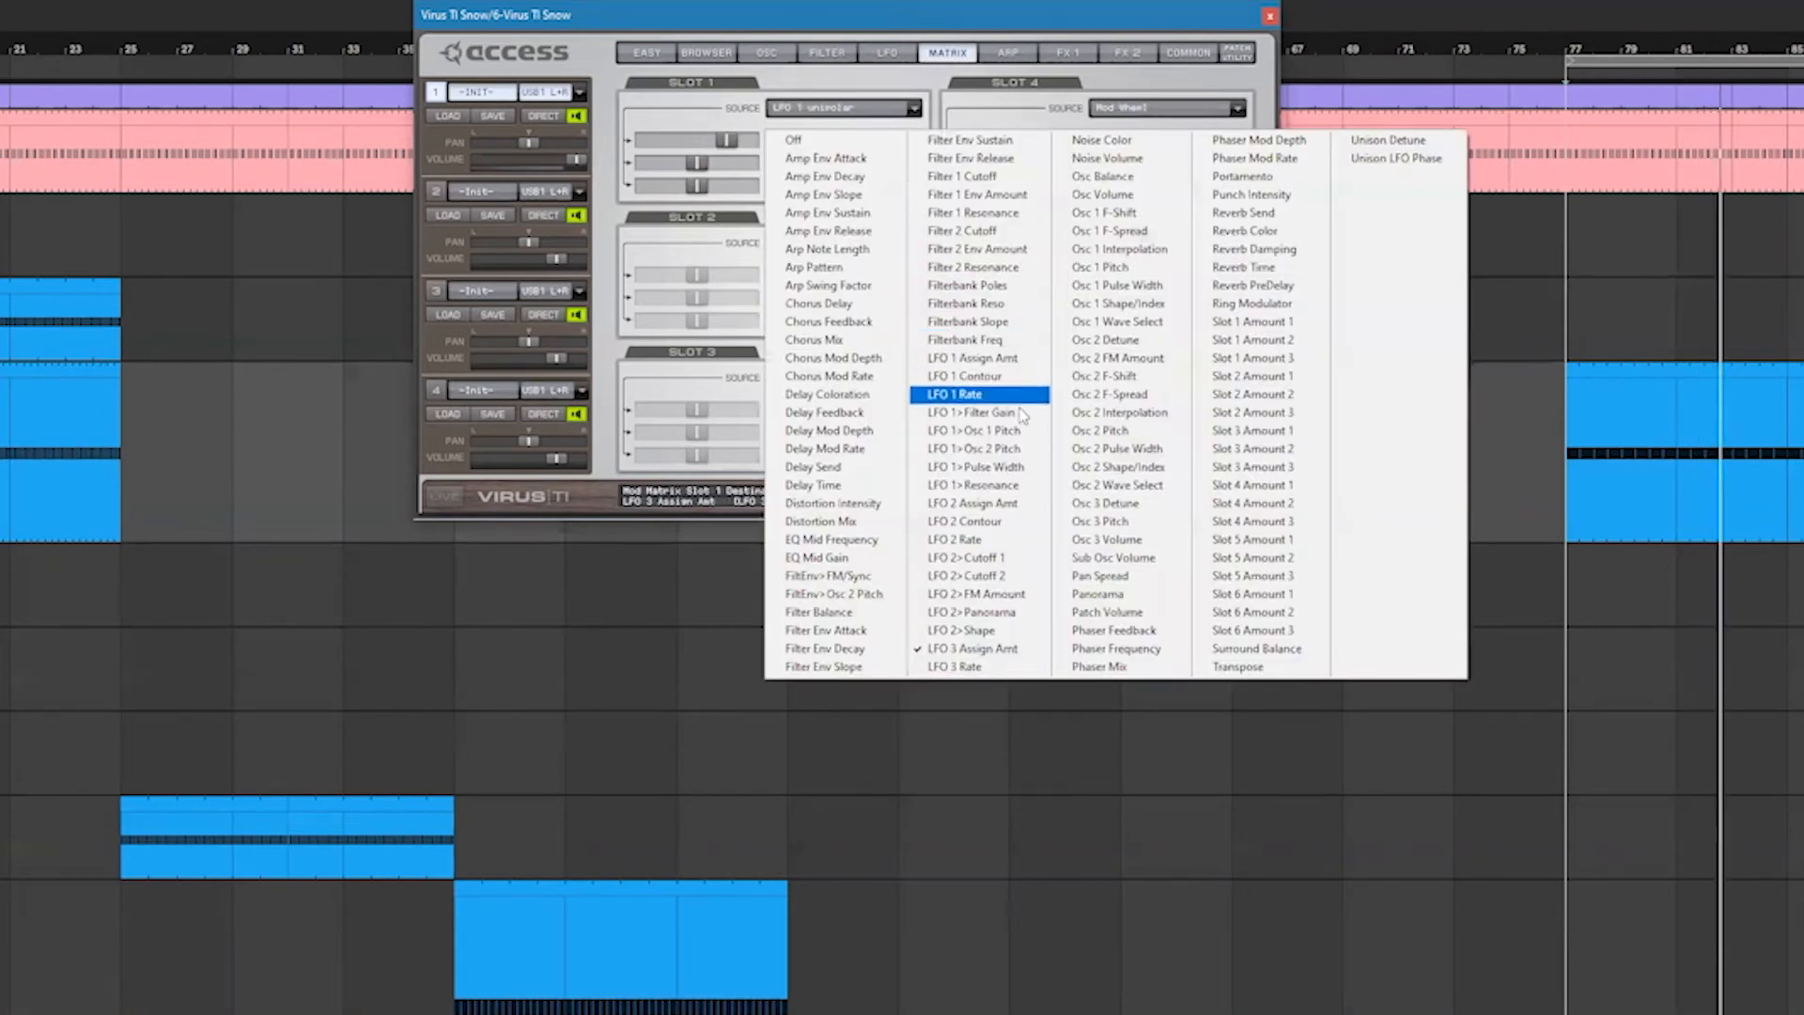
pyautogui.click(1028, 234)
pyautogui.click(878, 140)
pyautogui.click(970, 176)
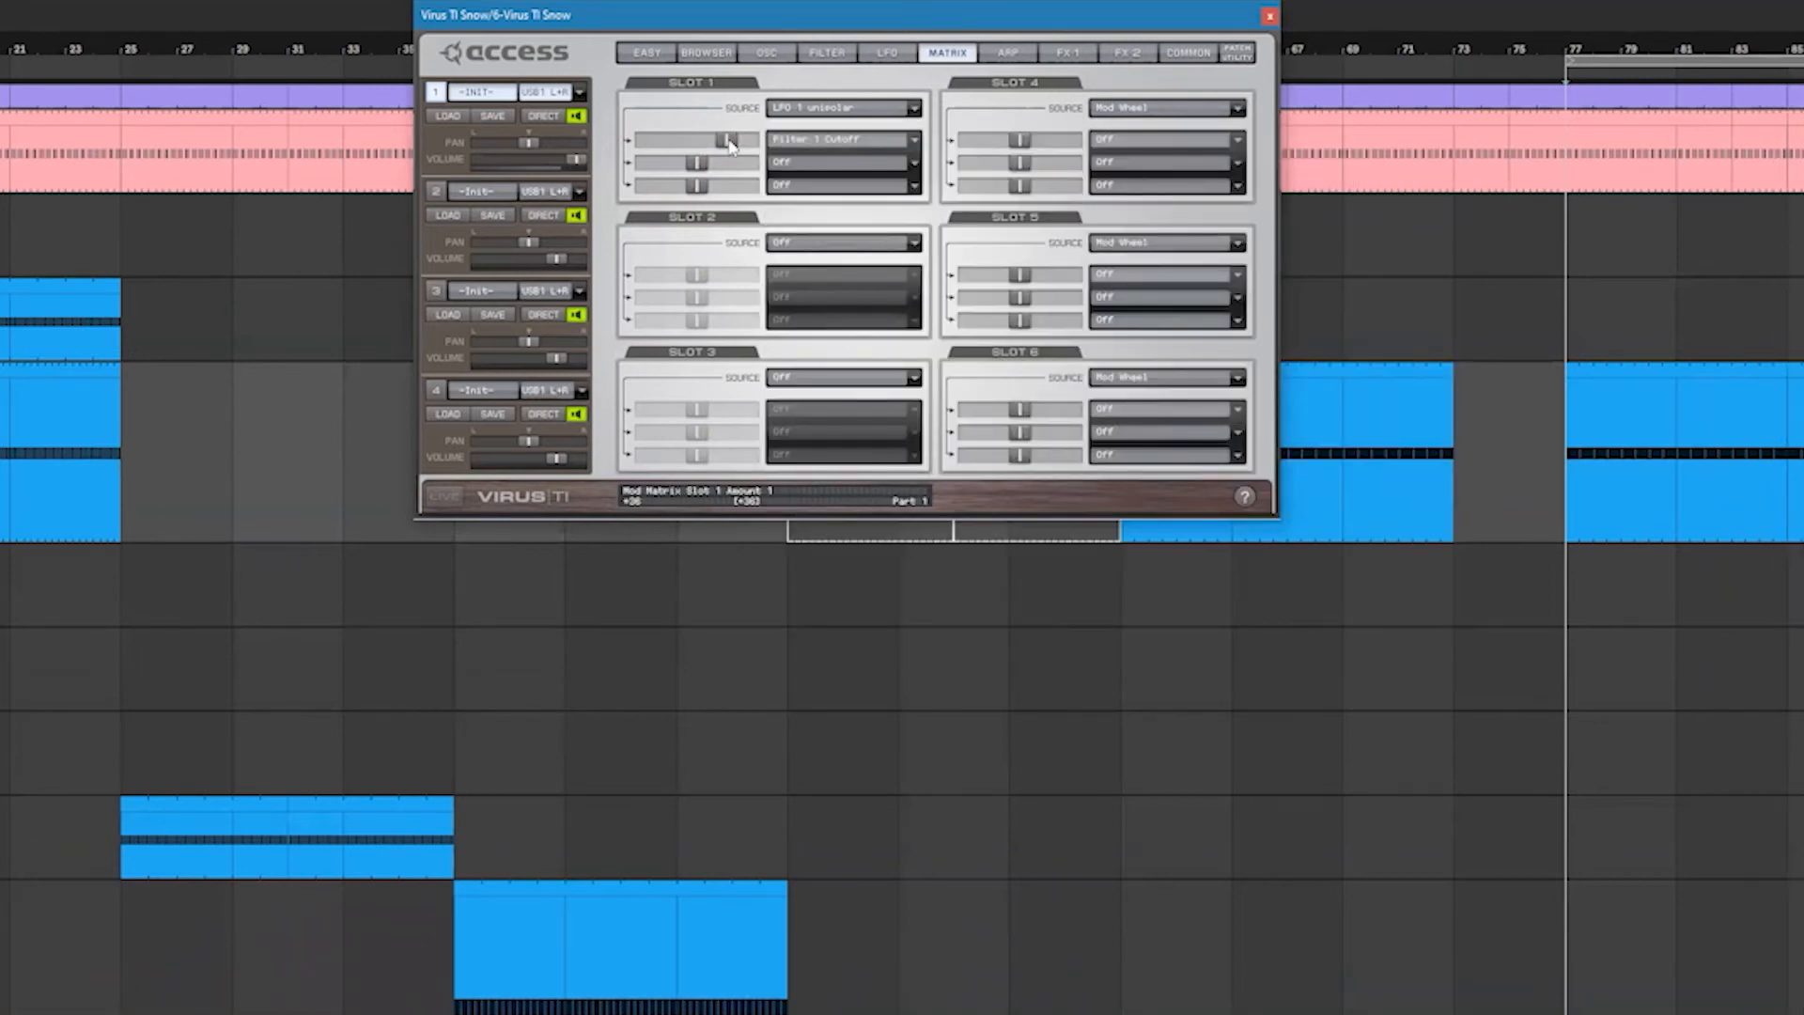
# - Try the Wave Shaper distortion type on the patch and switch the distortion to Digital
pyautogui.click(1008, 53)
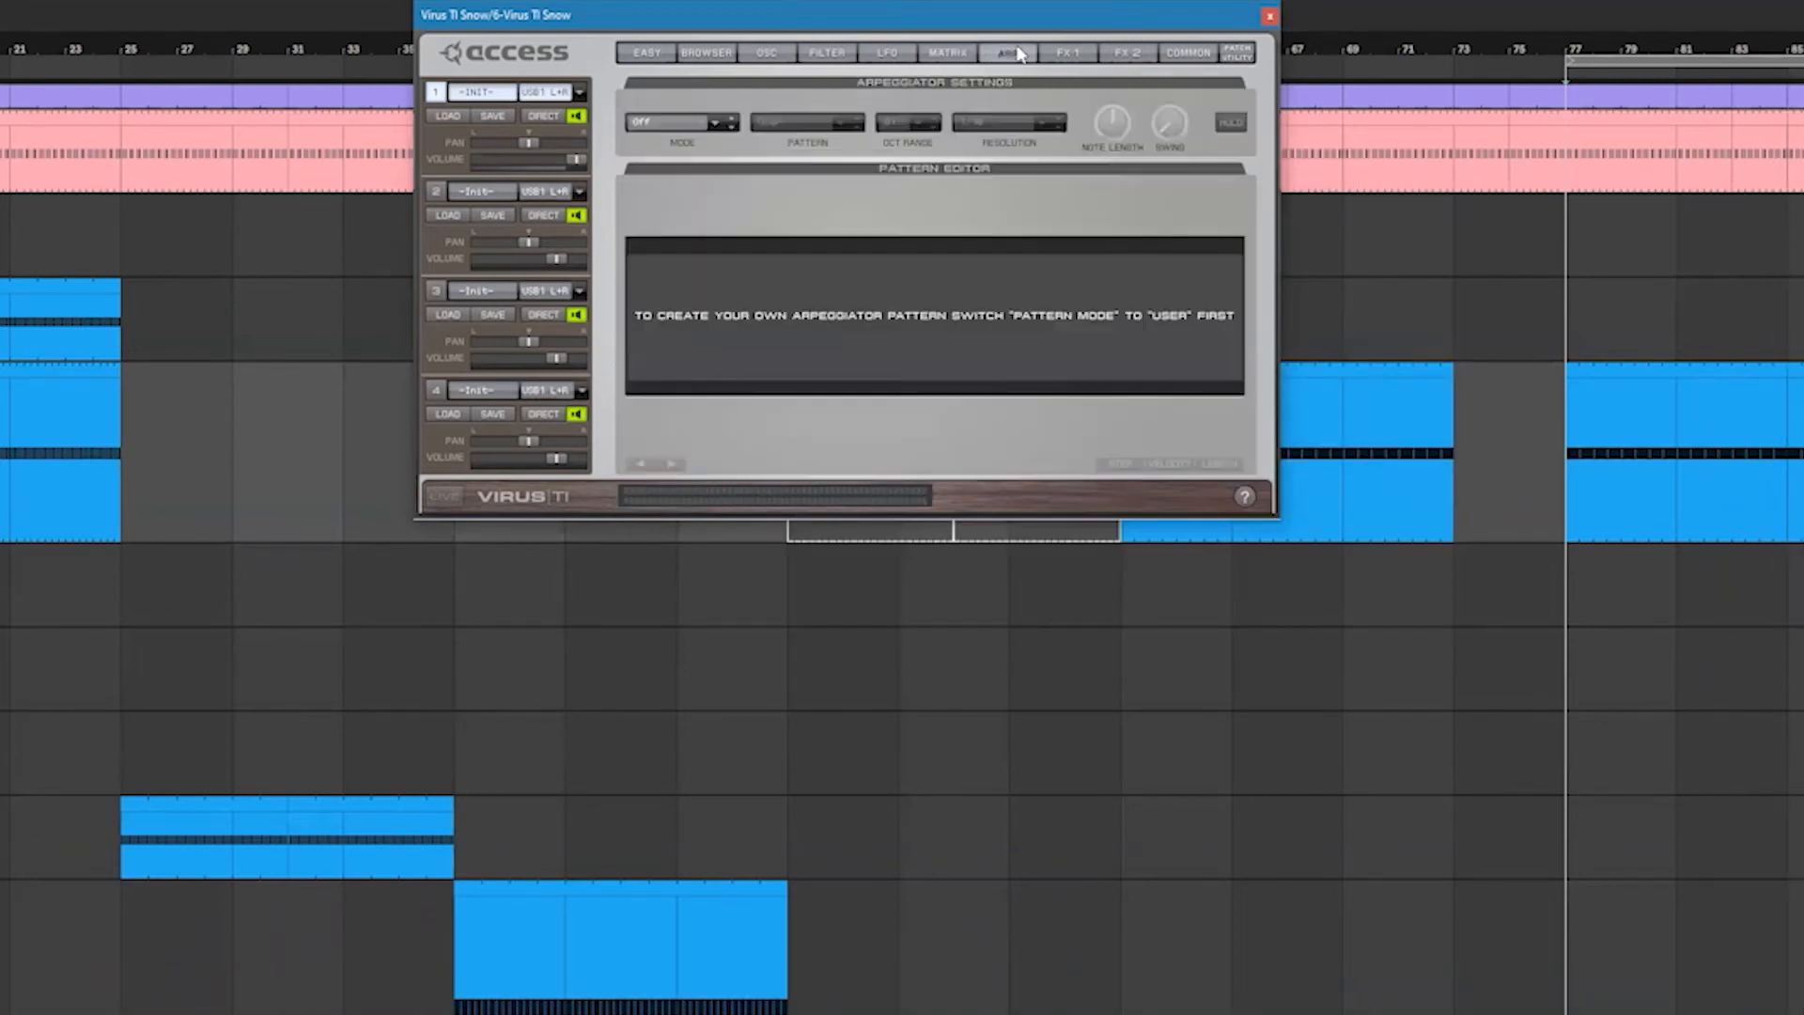
pyautogui.click(1059, 59)
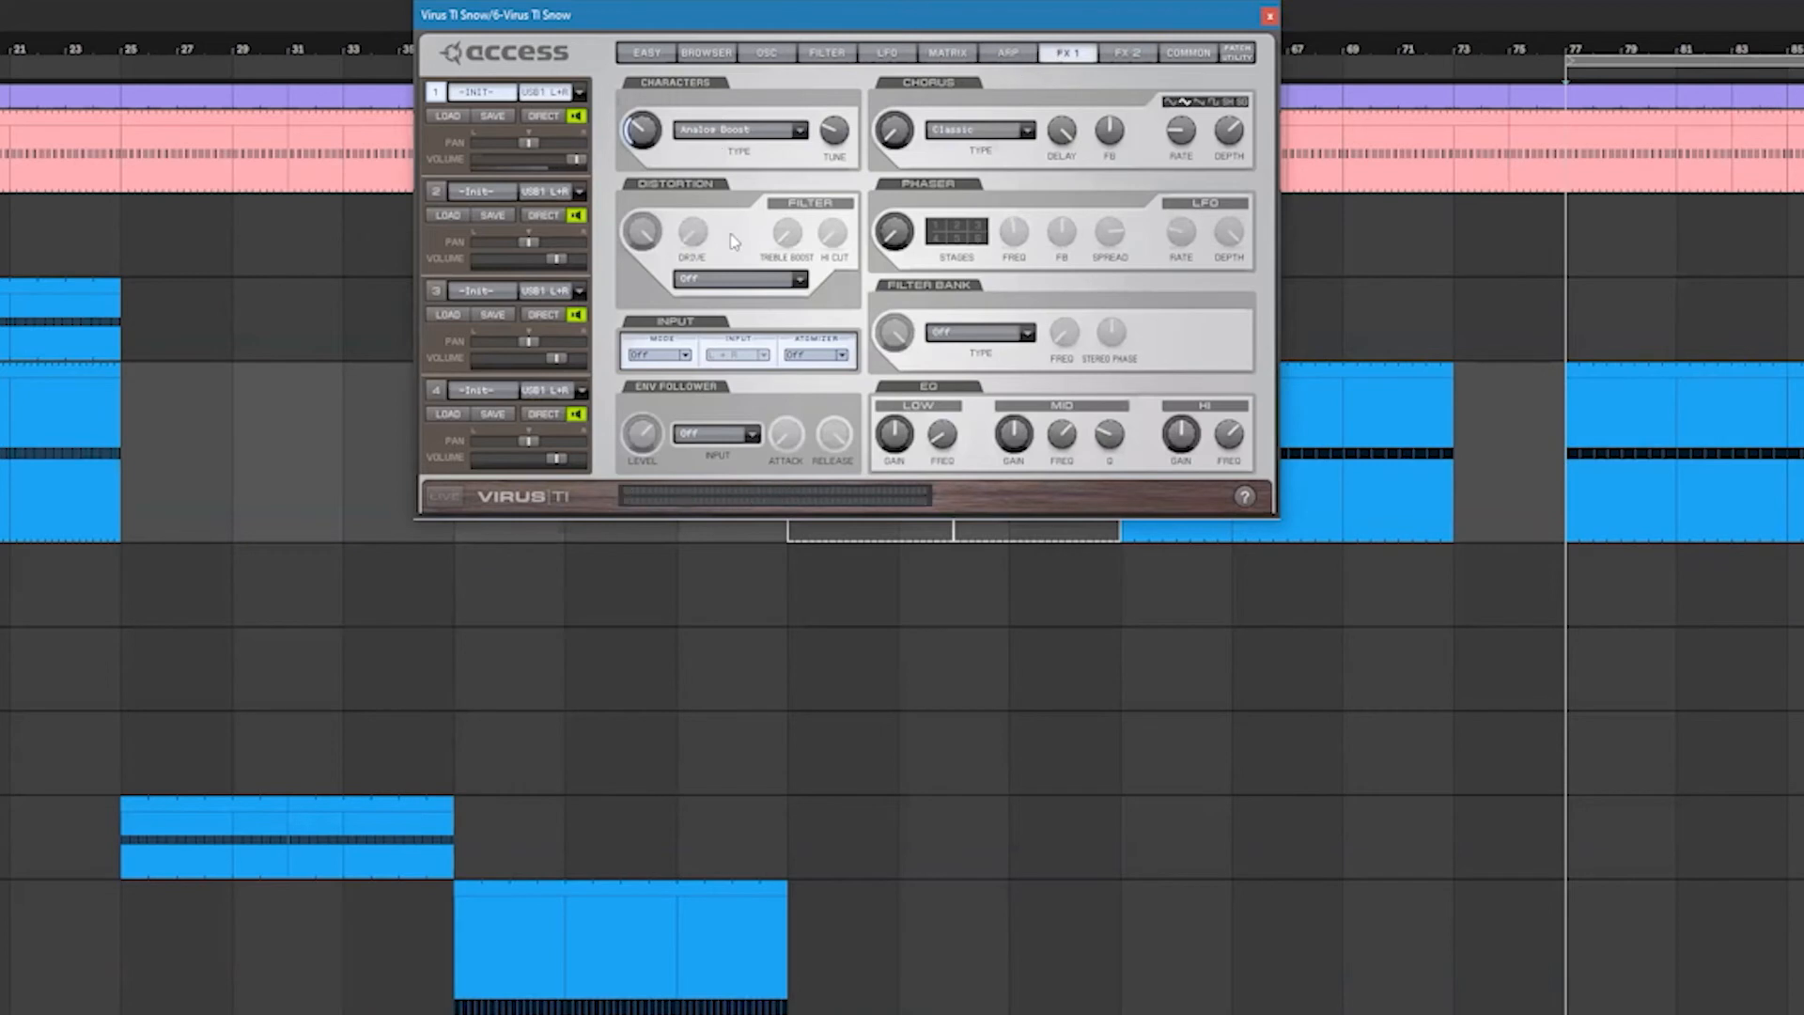
pyautogui.click(726, 279)
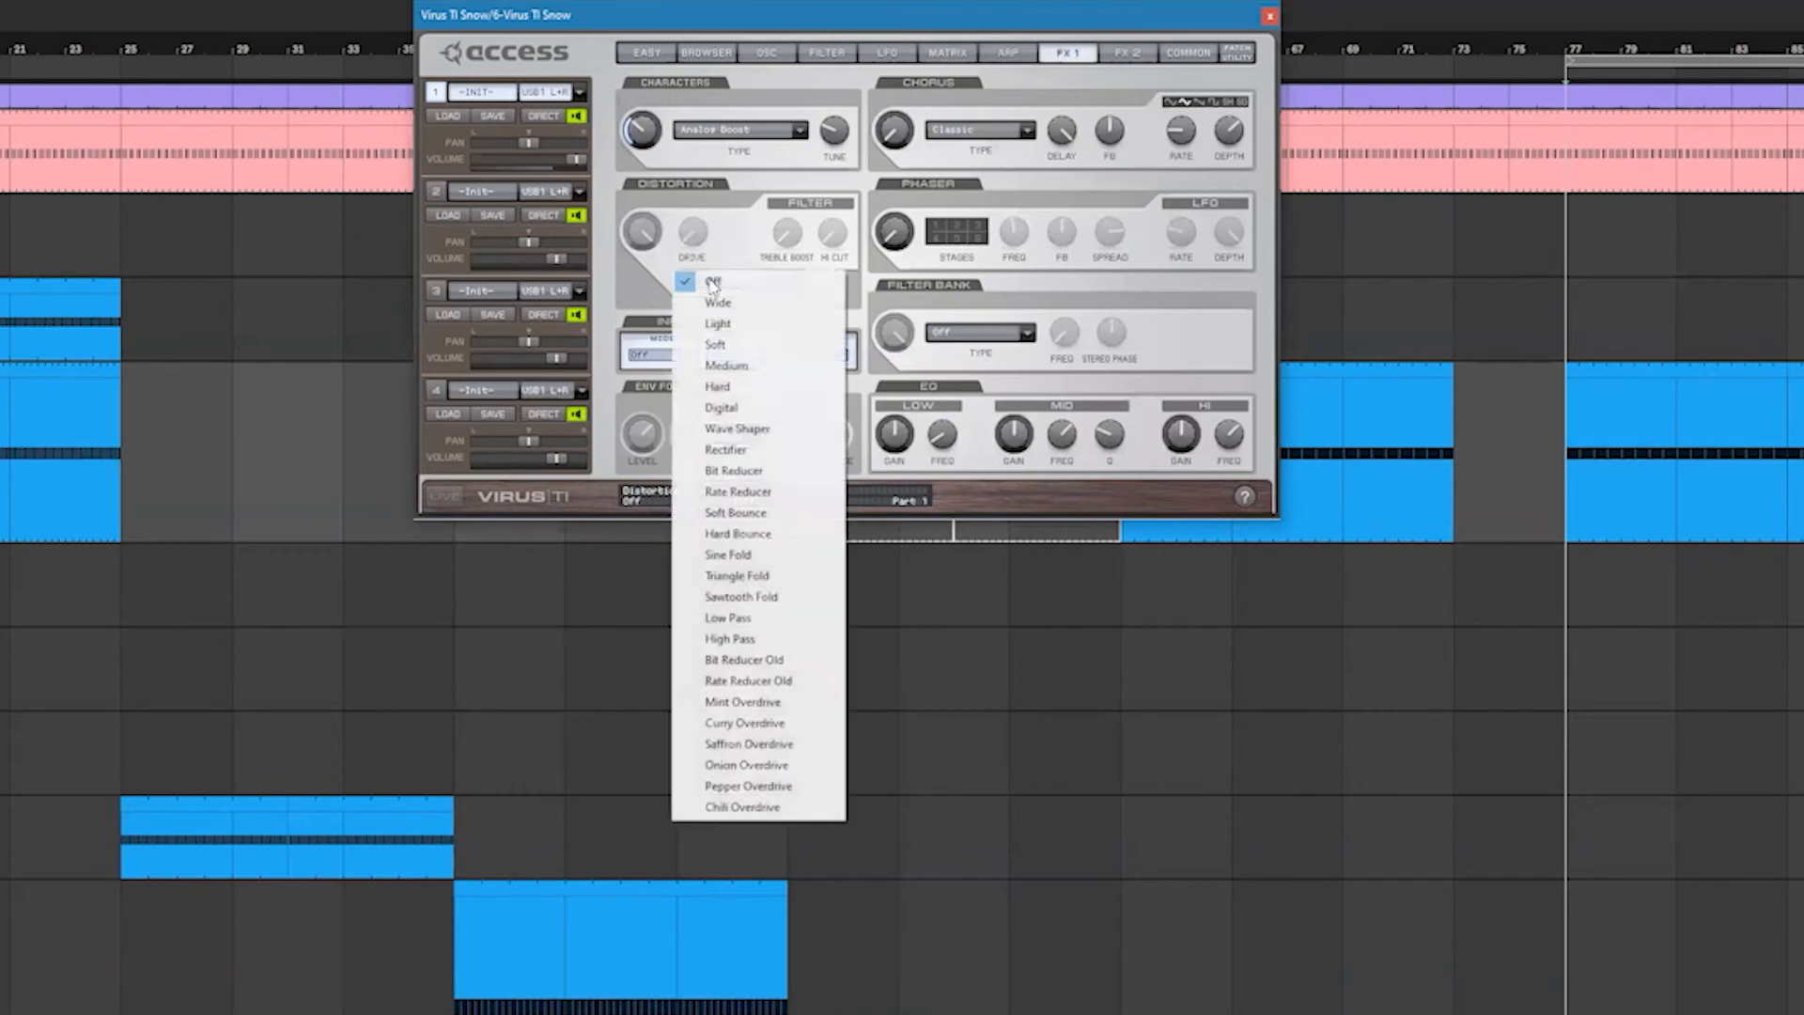
pyautogui.click(738, 428)
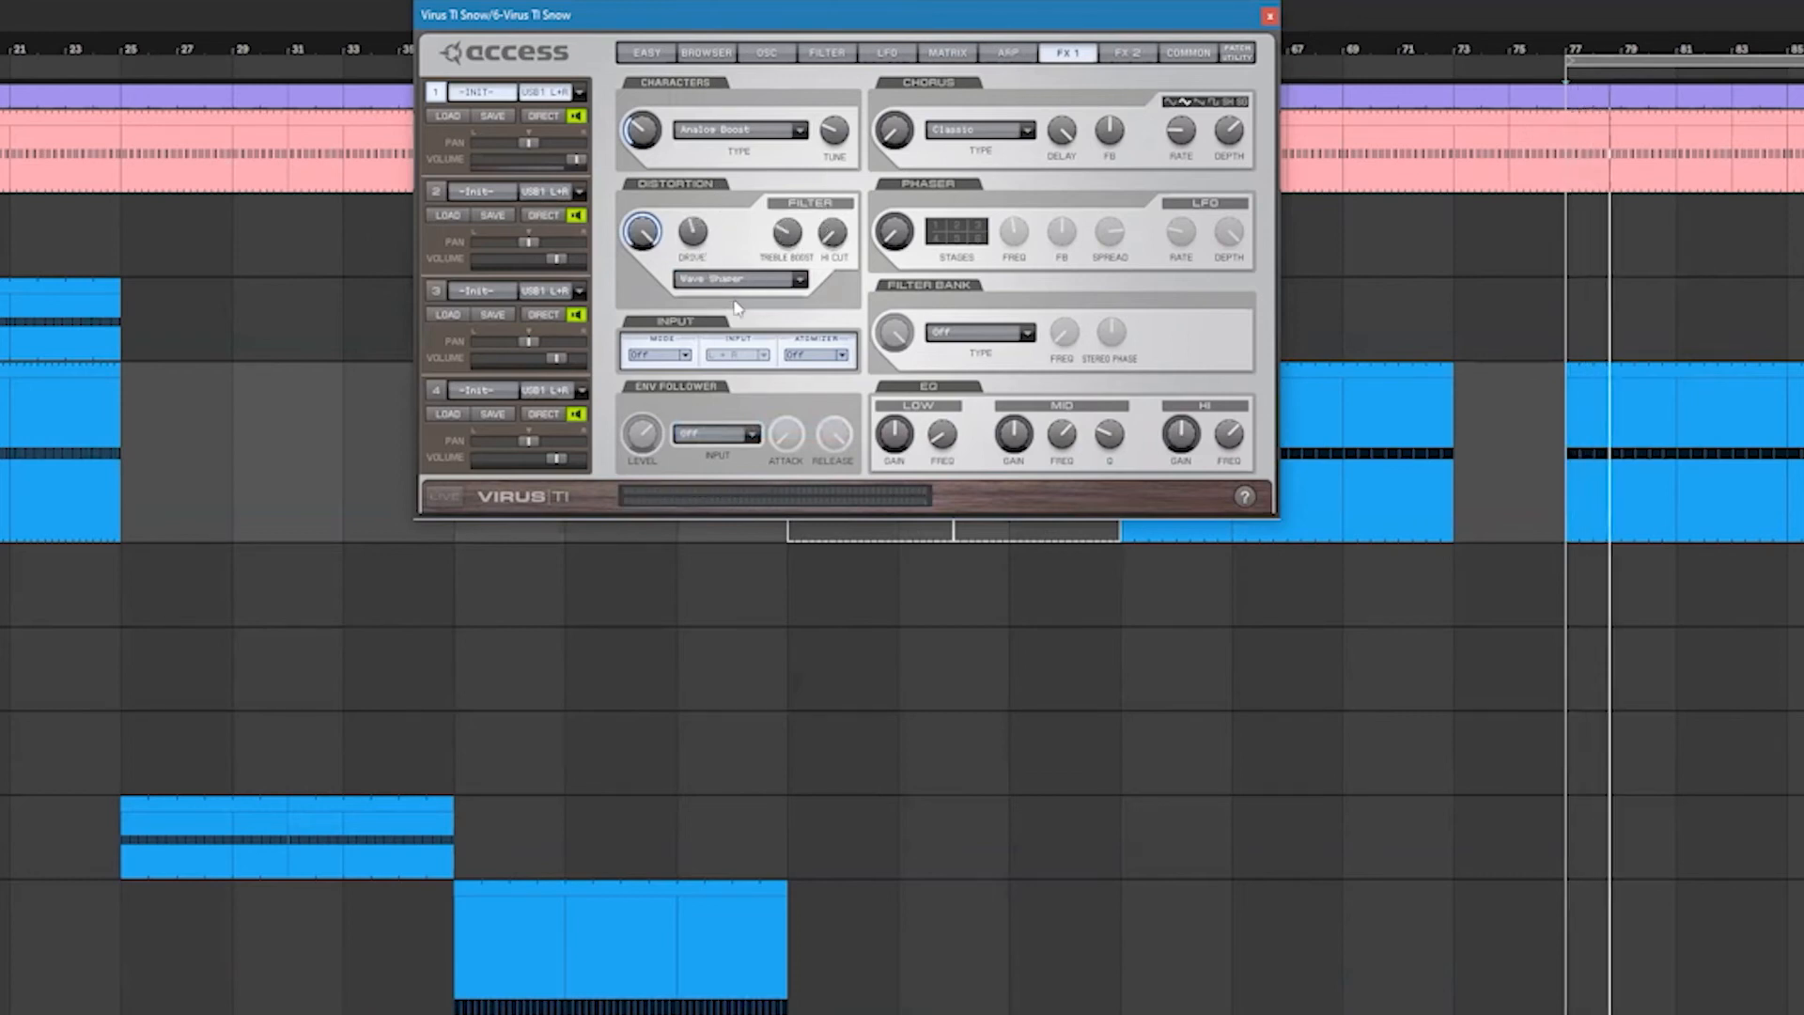
pyautogui.click(740, 279)
pyautogui.click(737, 393)
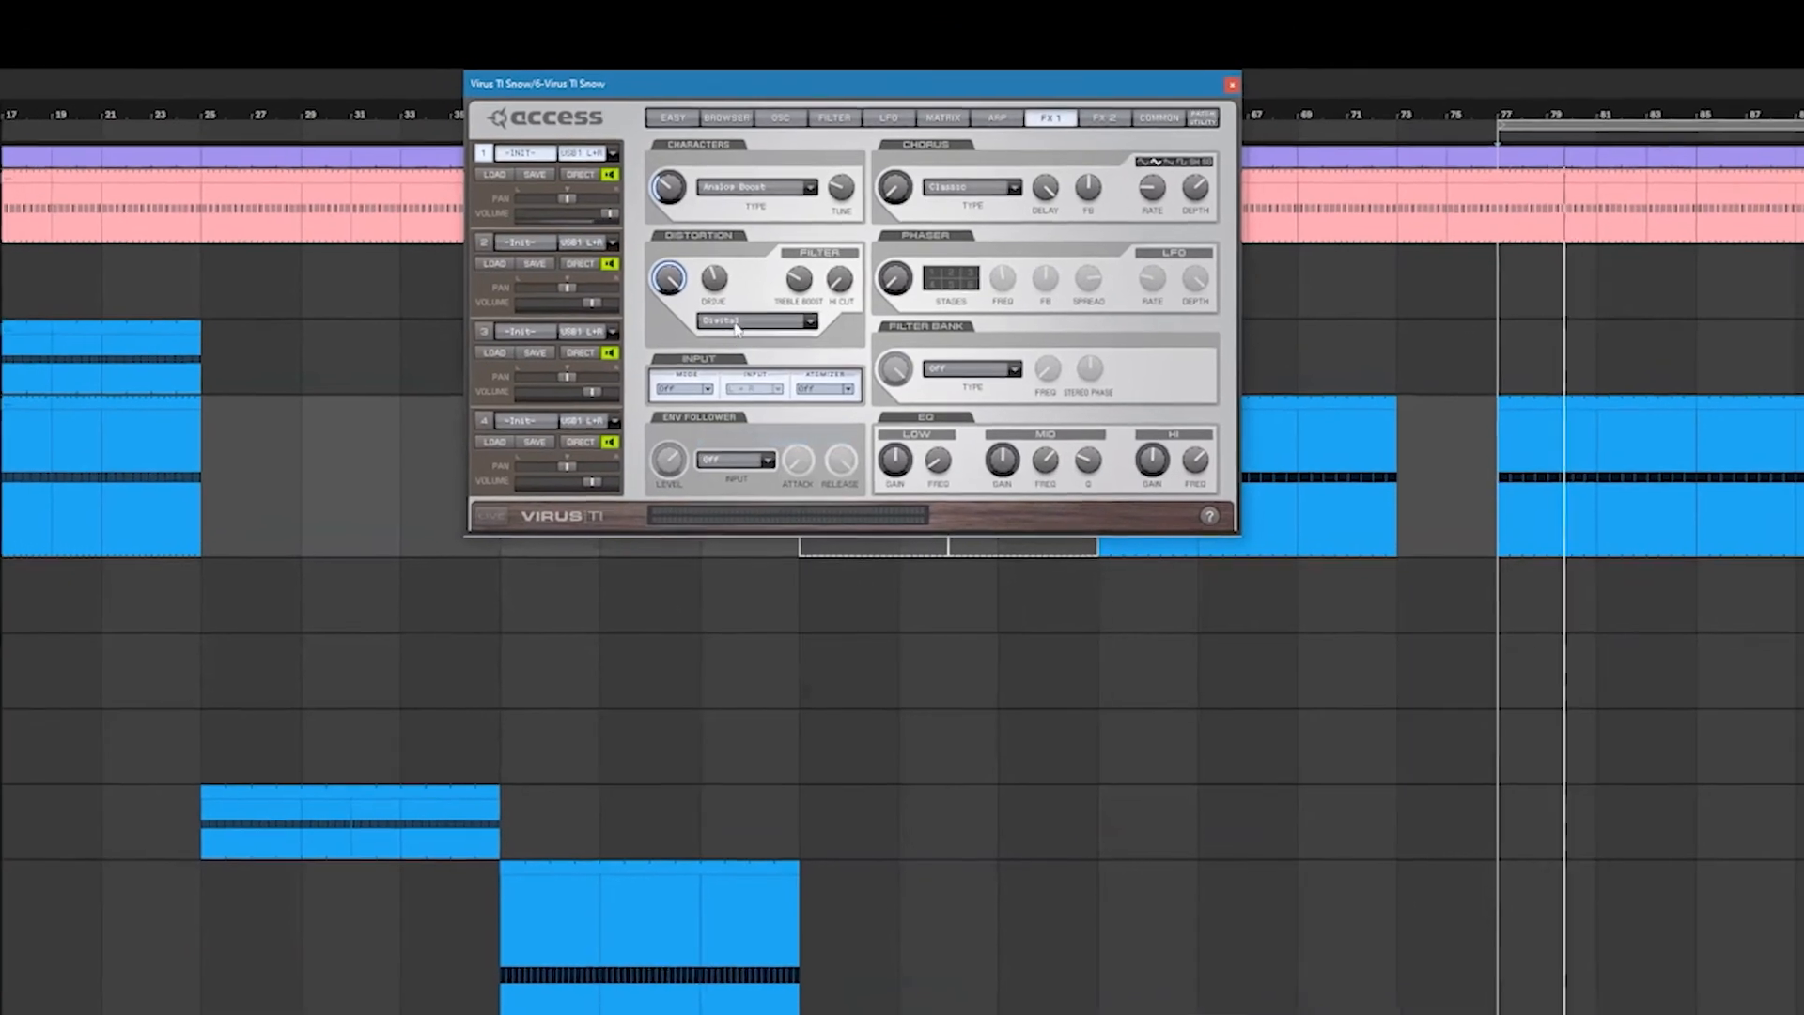
pyautogui.click(737, 321)
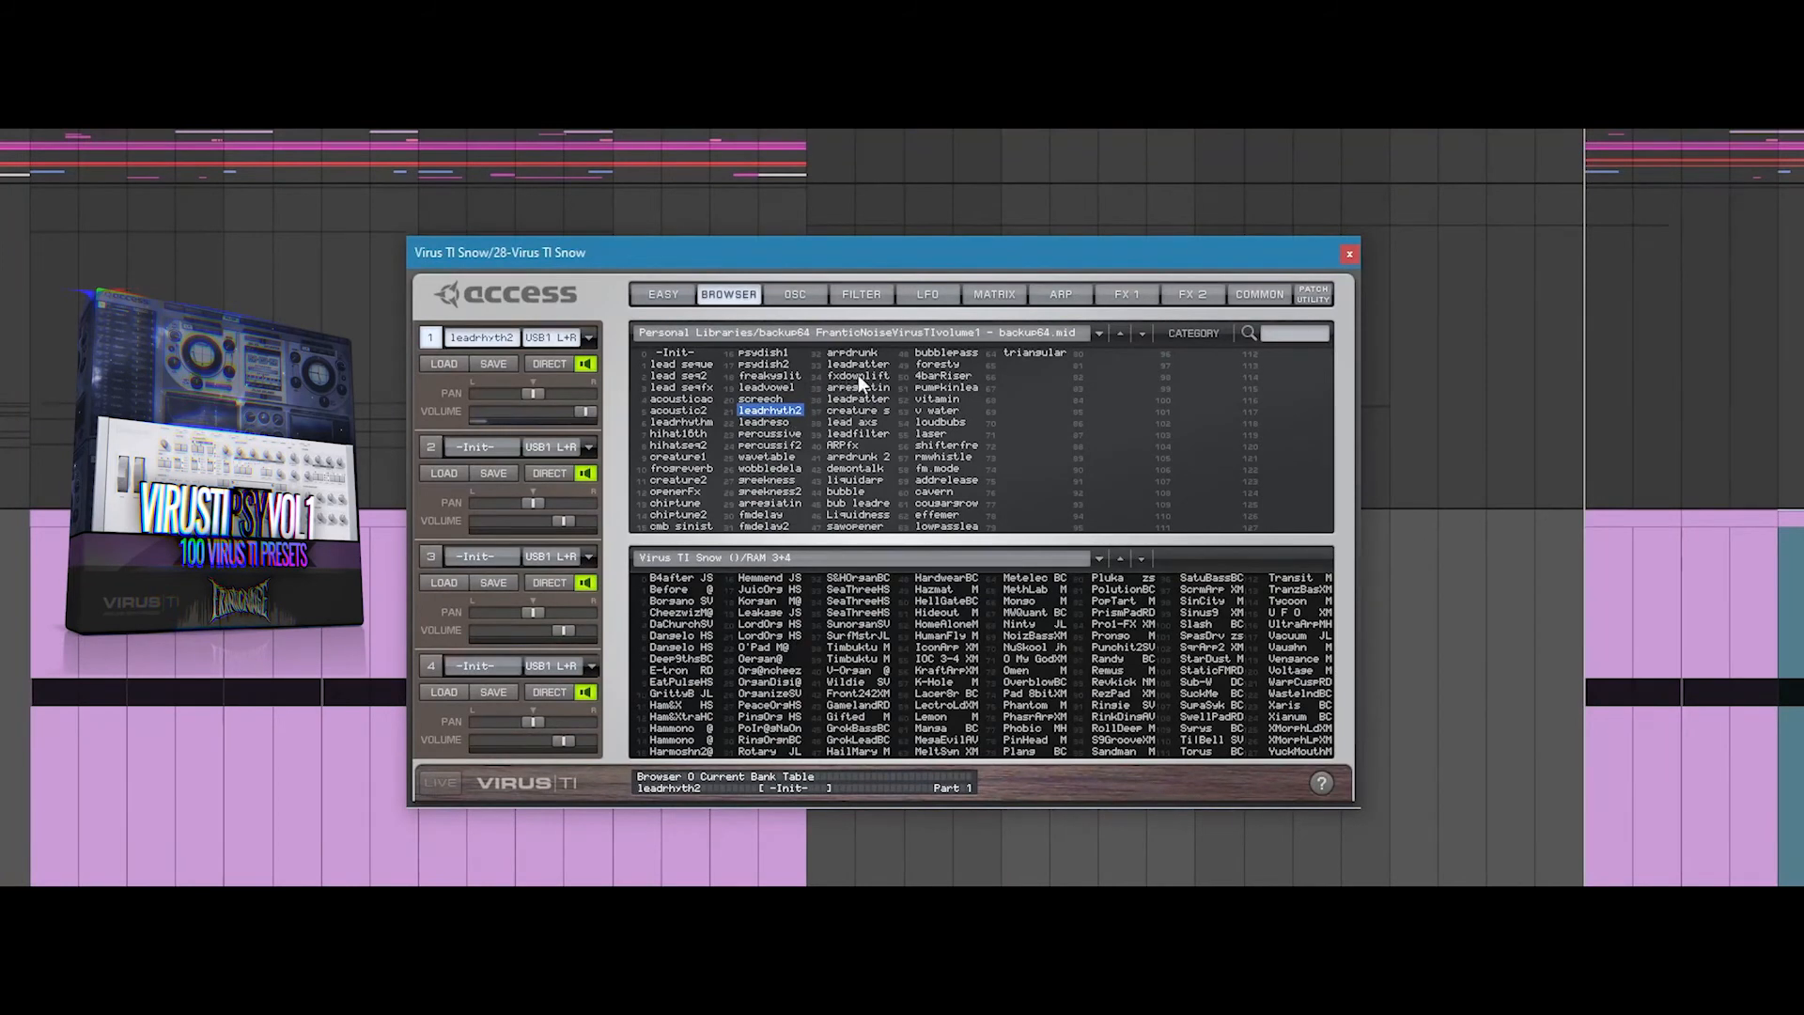
# - Audition patches from the FranticNoise Virus TI Volume 1 preset bank, including chiptune, loudbubs, acoustic2, wavetable and leadreso
pyautogui.click(697, 503)
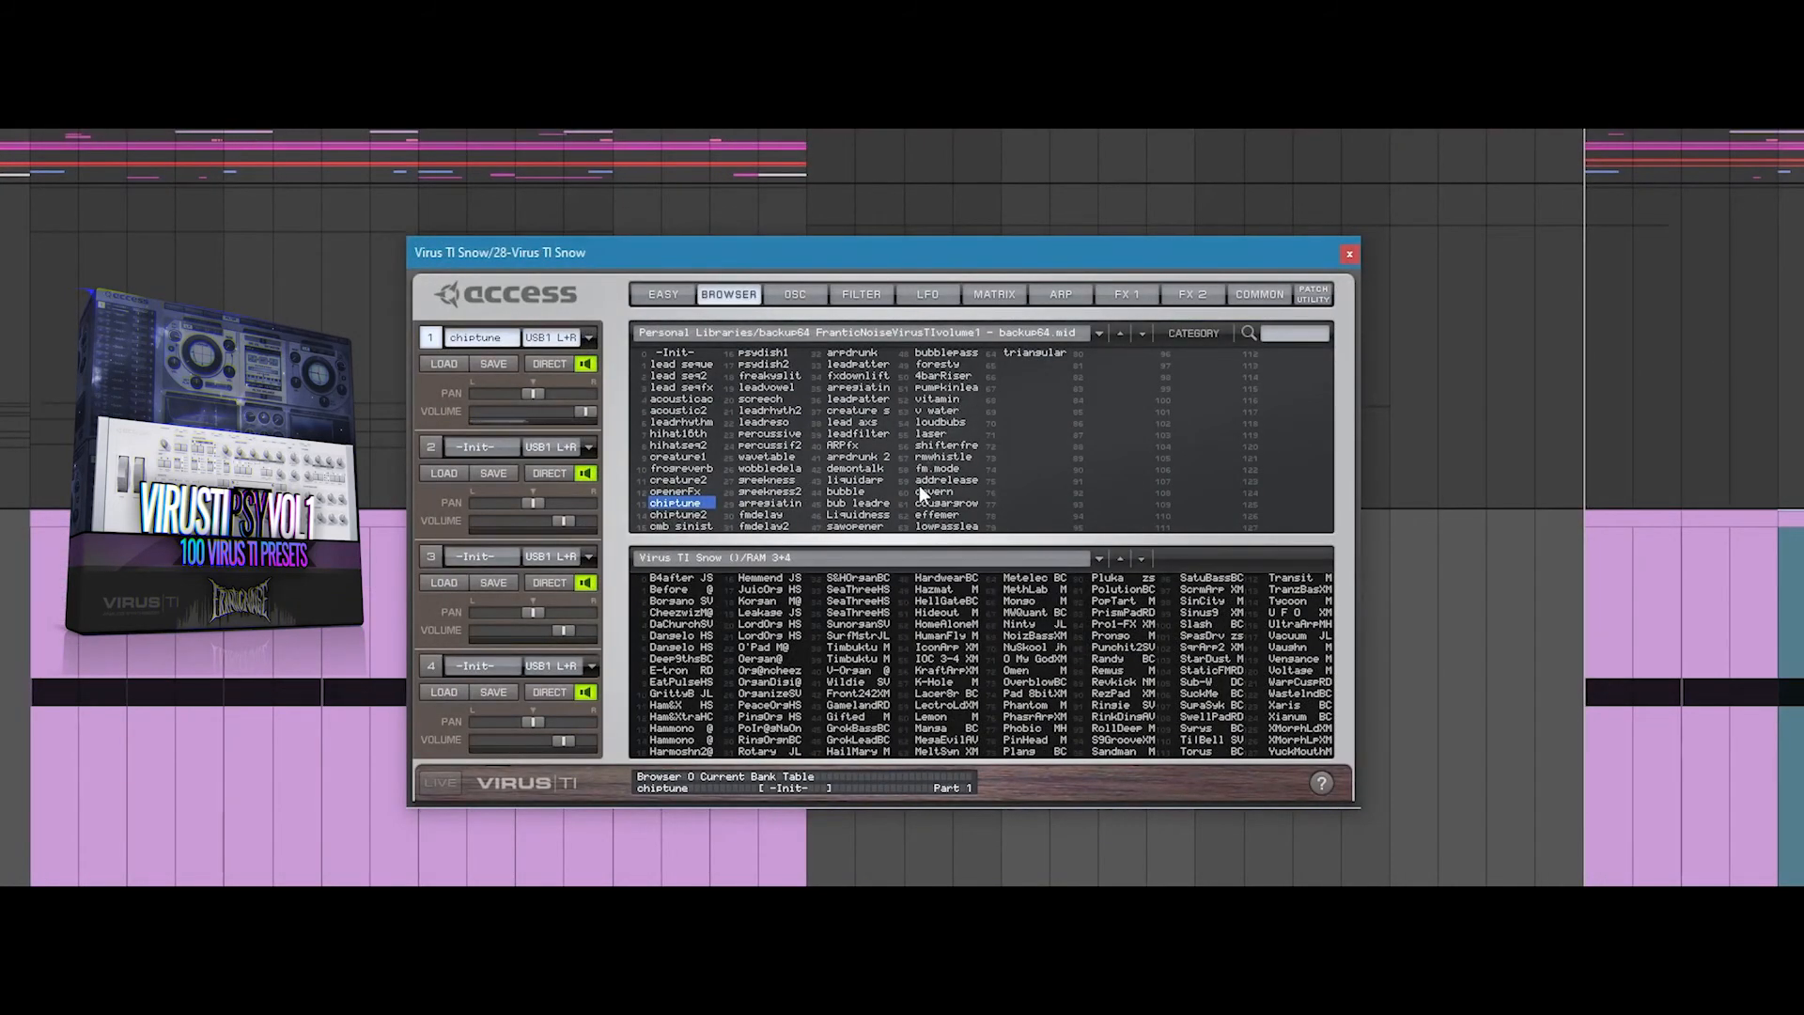
pyautogui.click(929, 423)
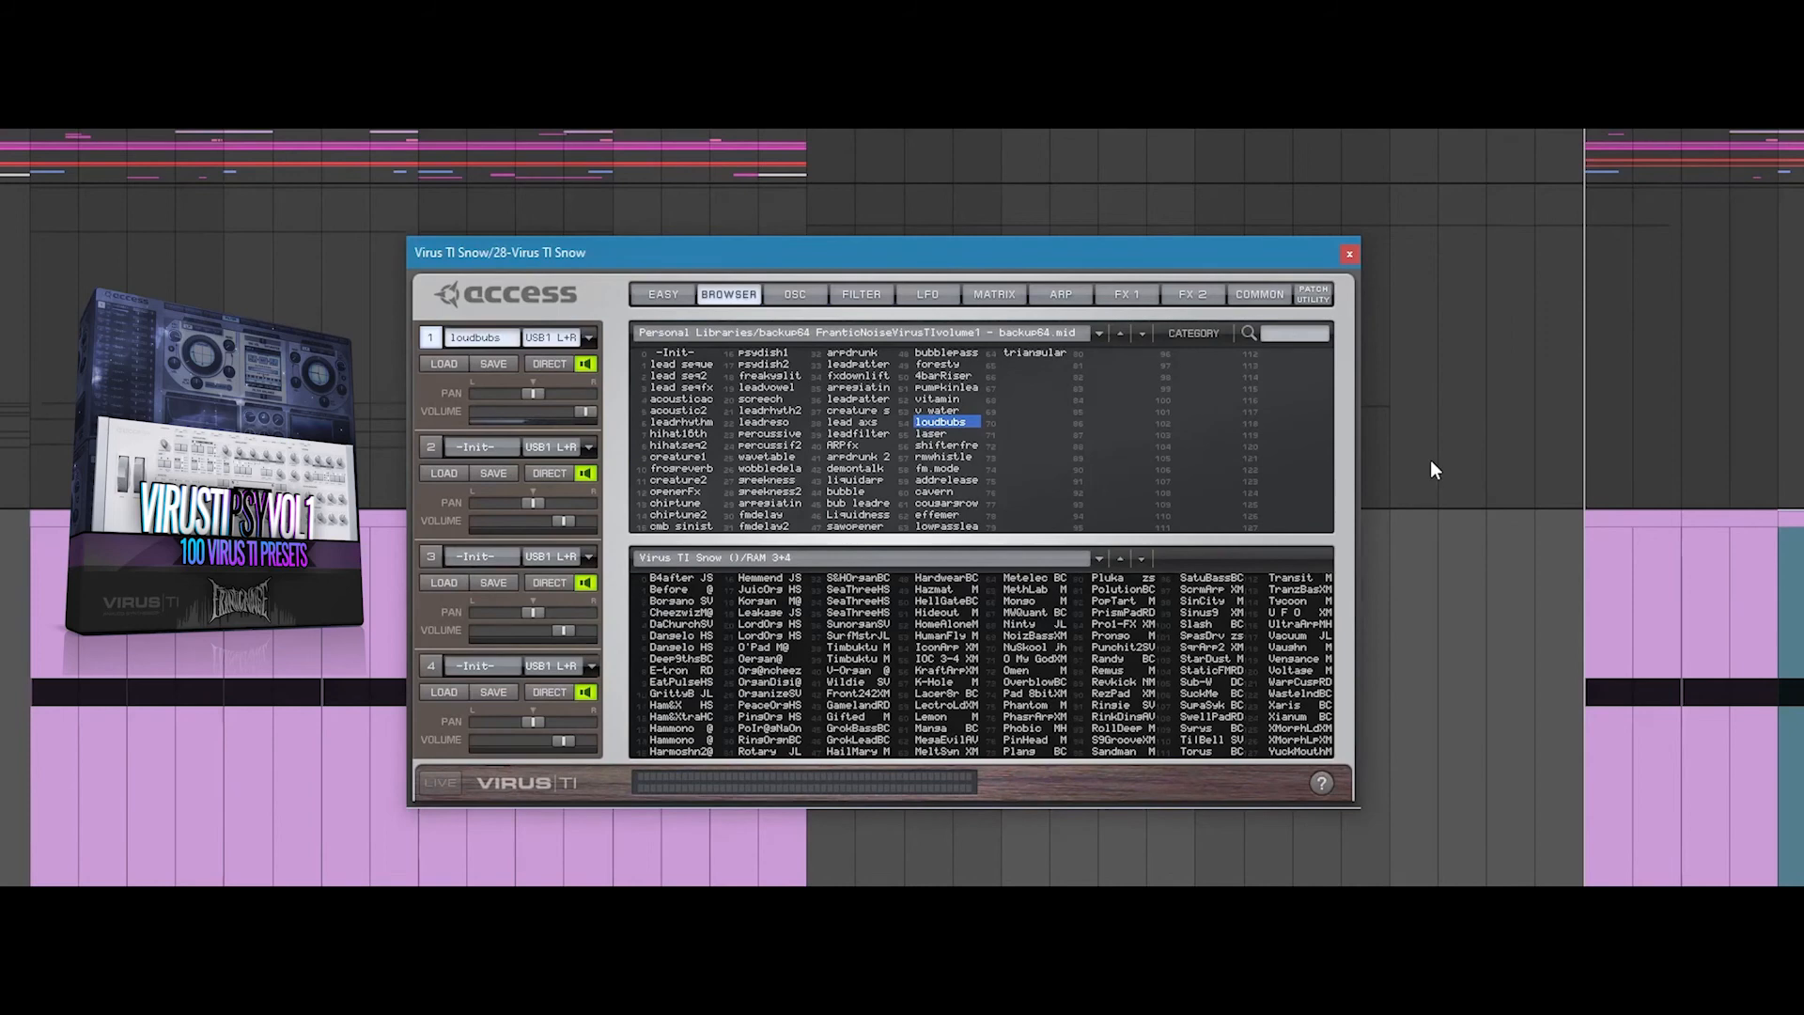
pyautogui.click(763, 402)
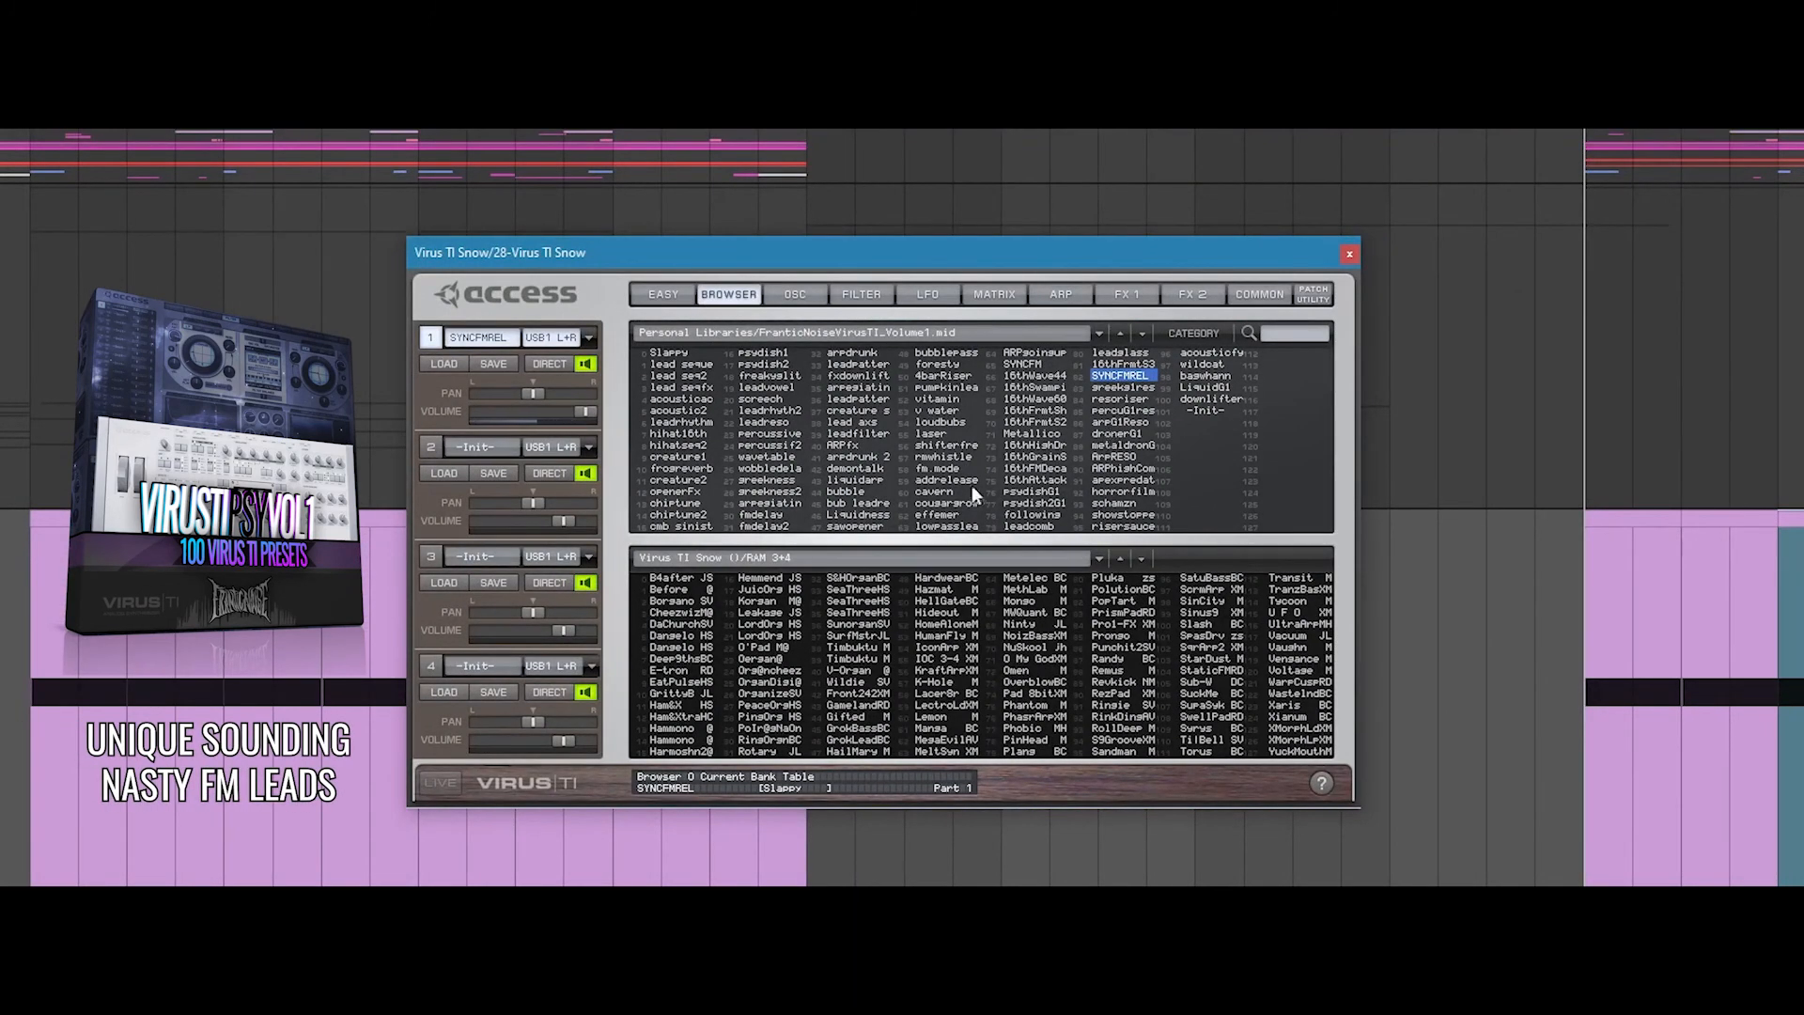
pyautogui.click(678, 409)
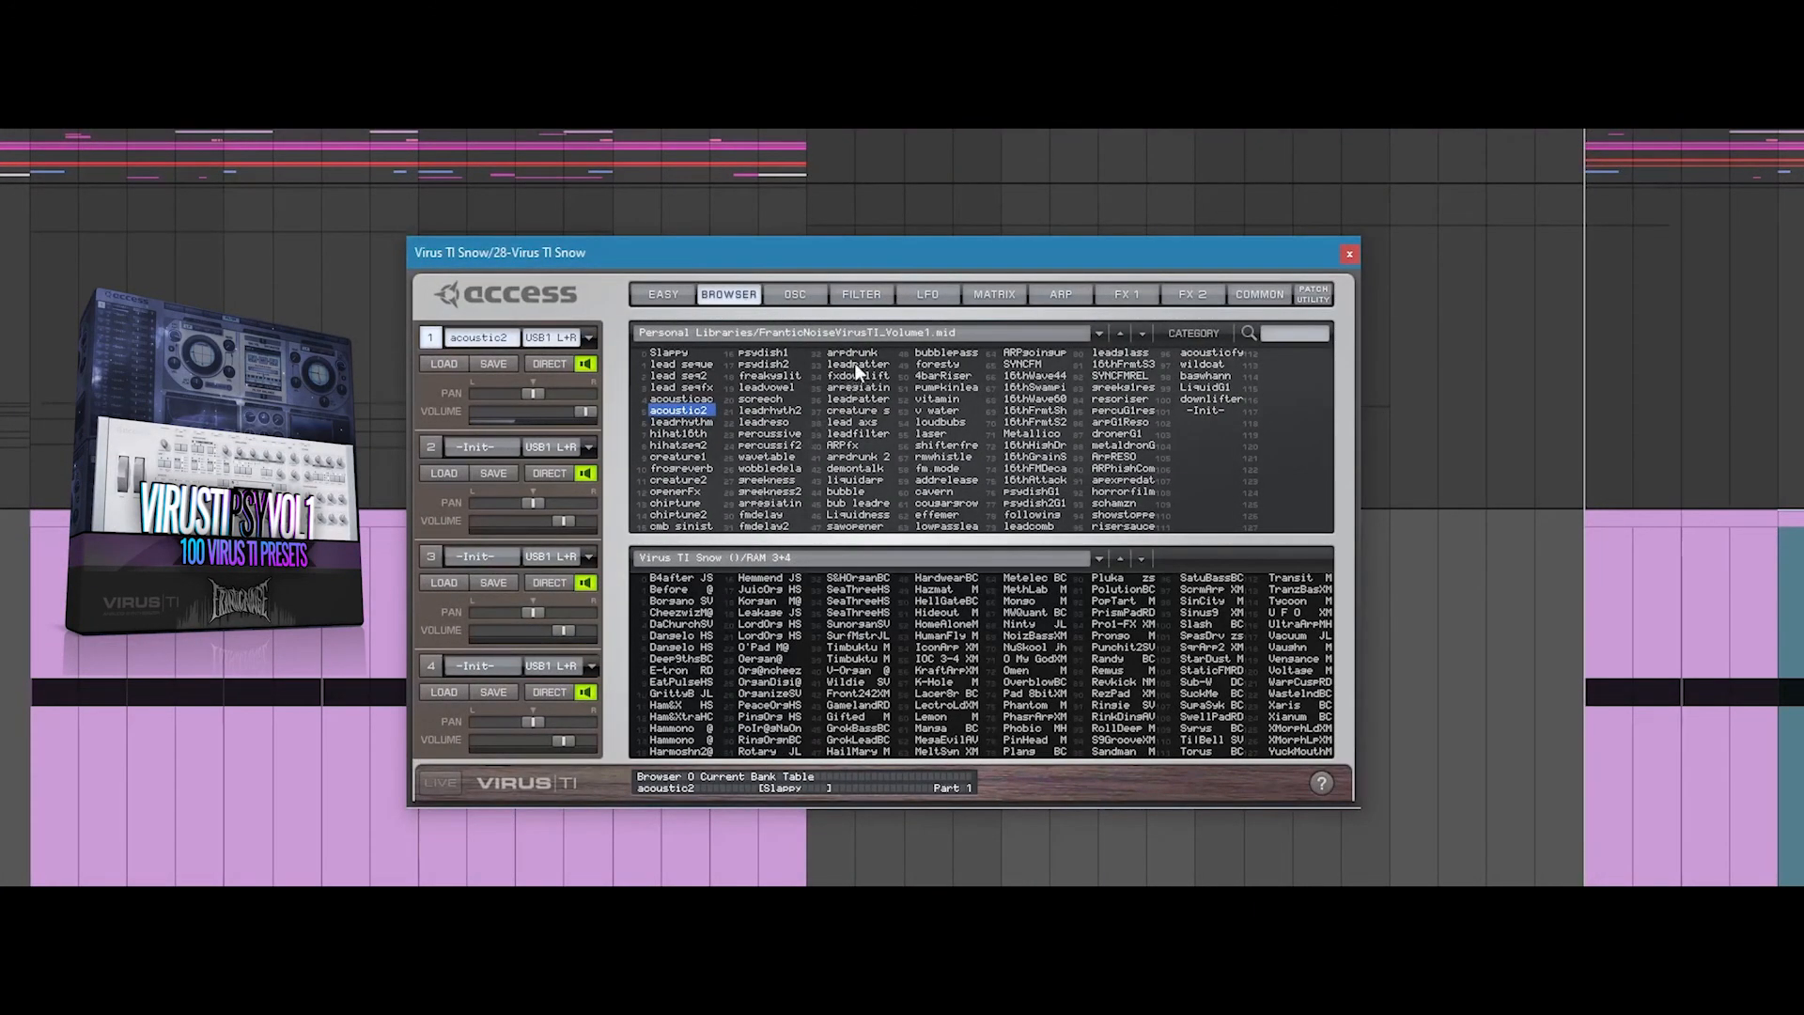
pyautogui.click(1122, 363)
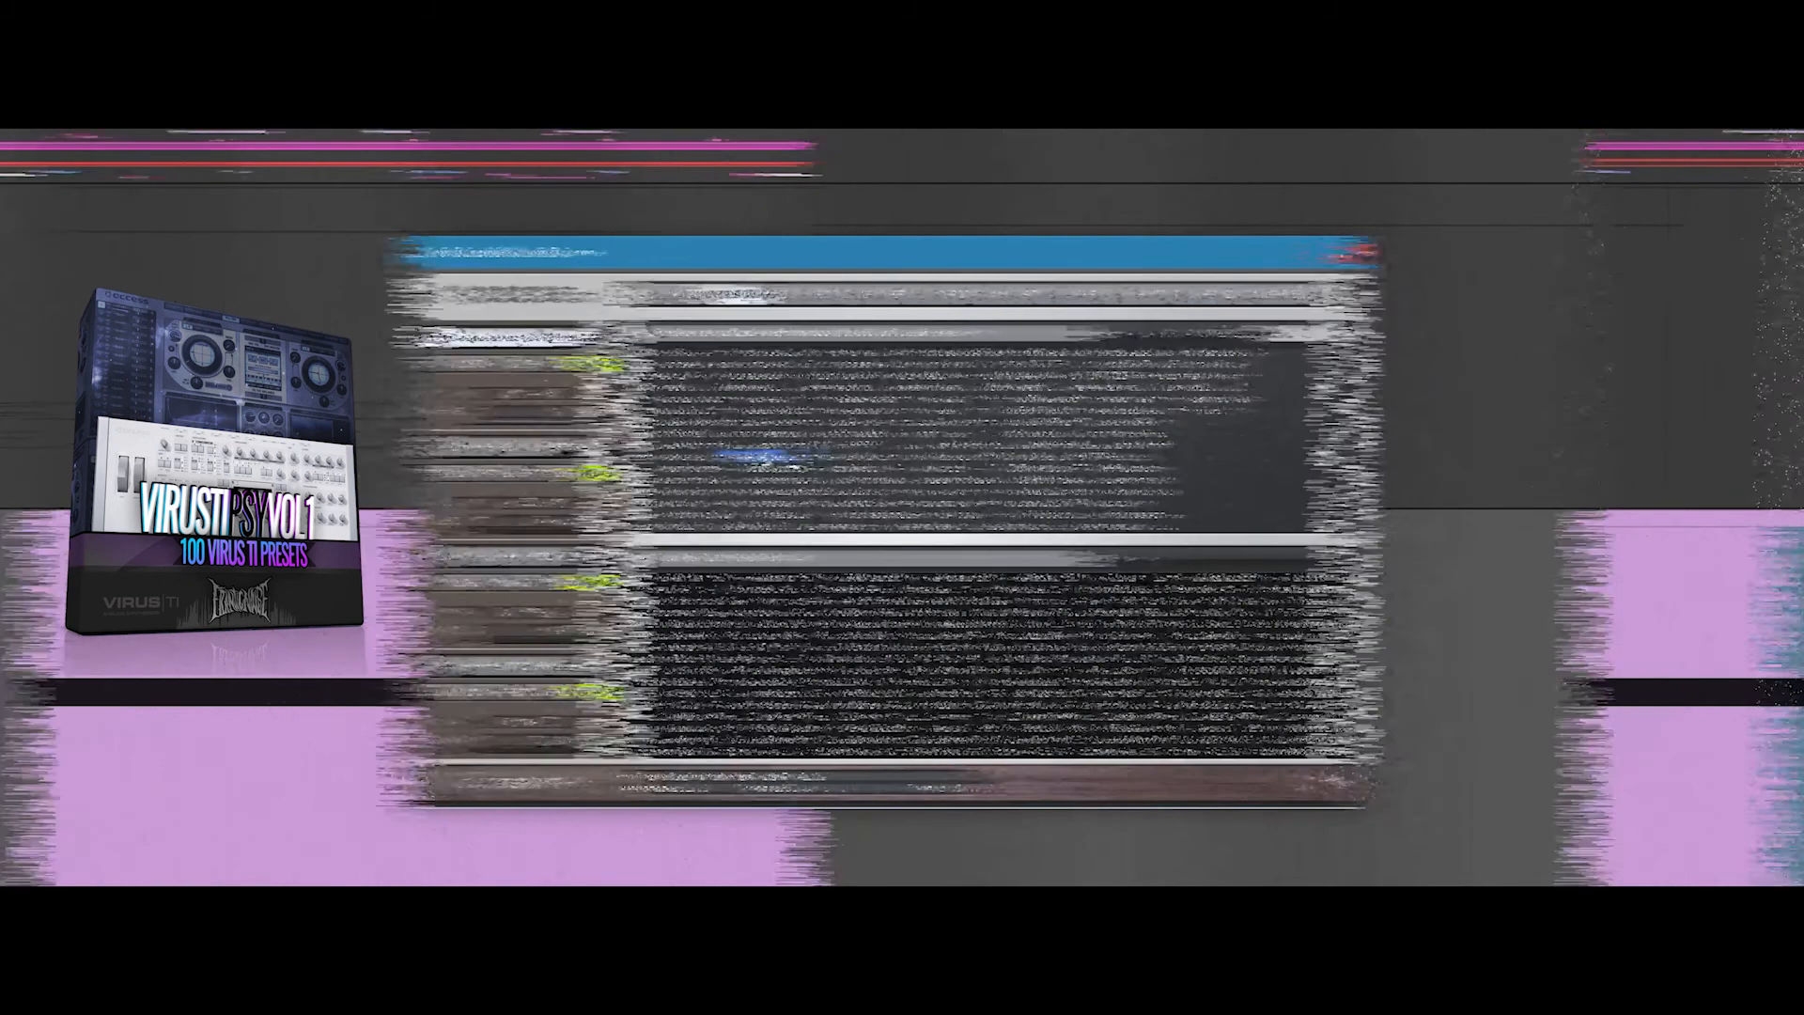
pyautogui.click(782, 459)
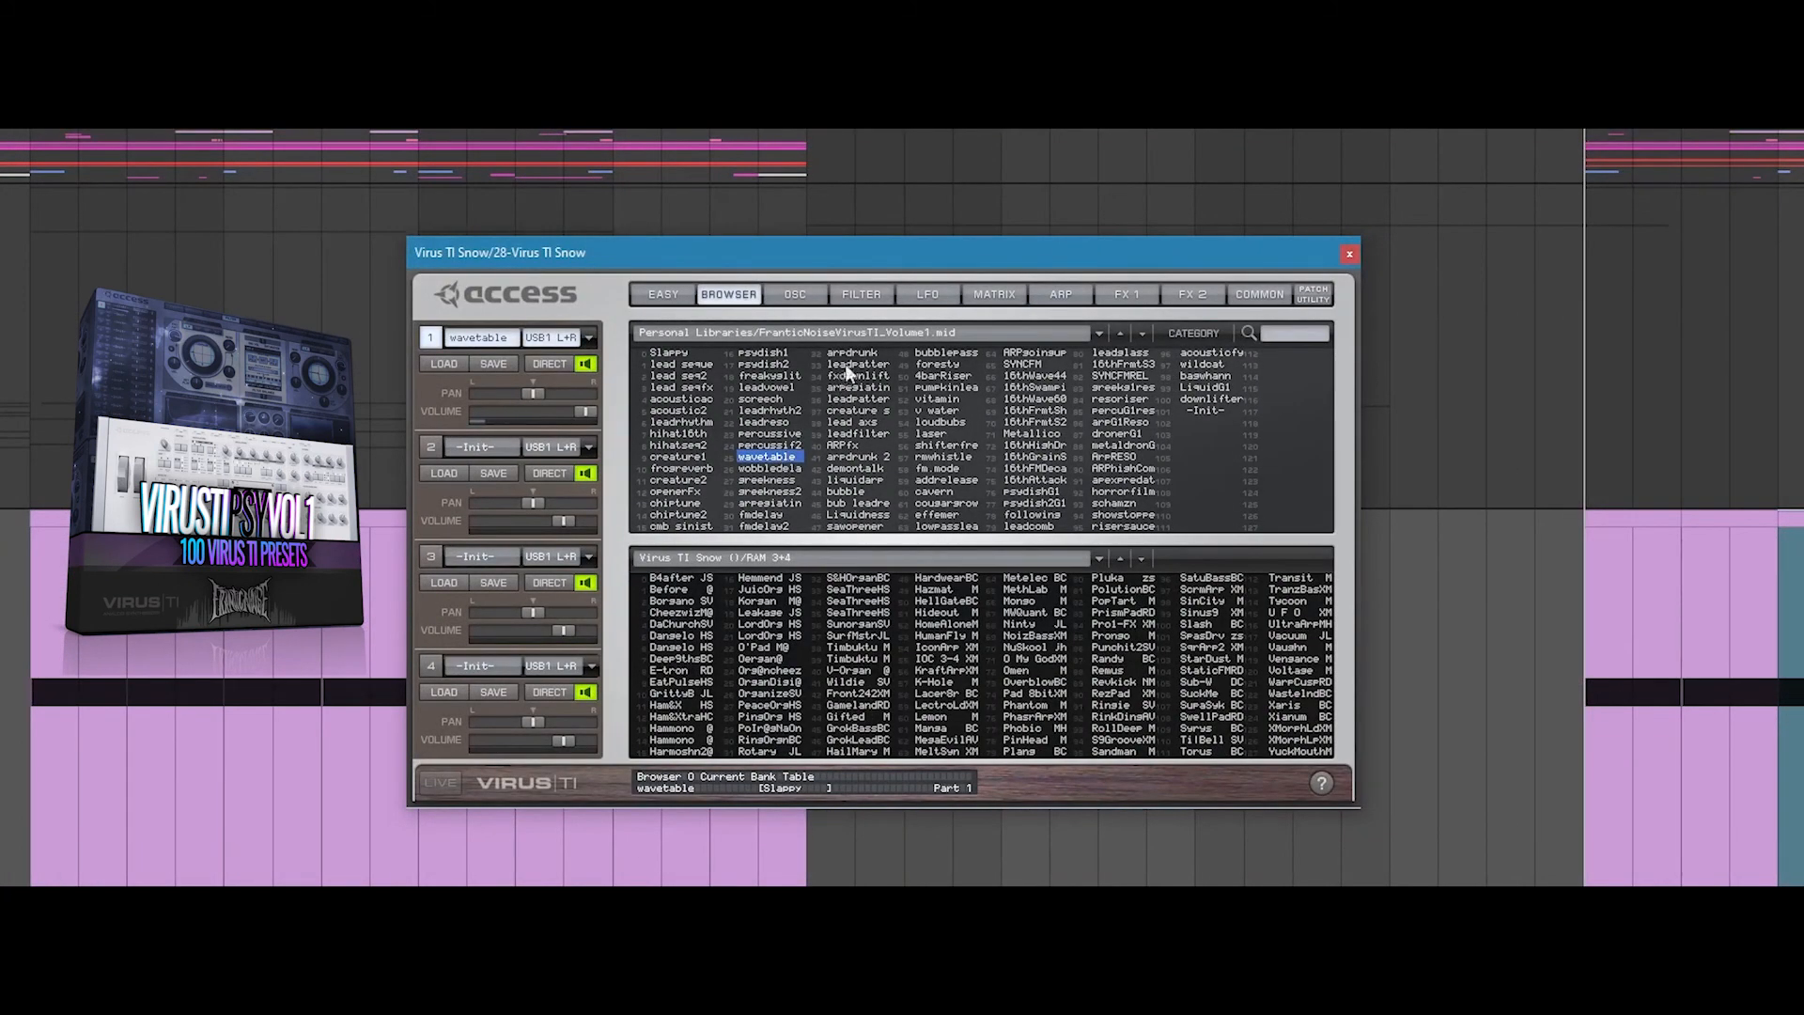
pyautogui.click(782, 417)
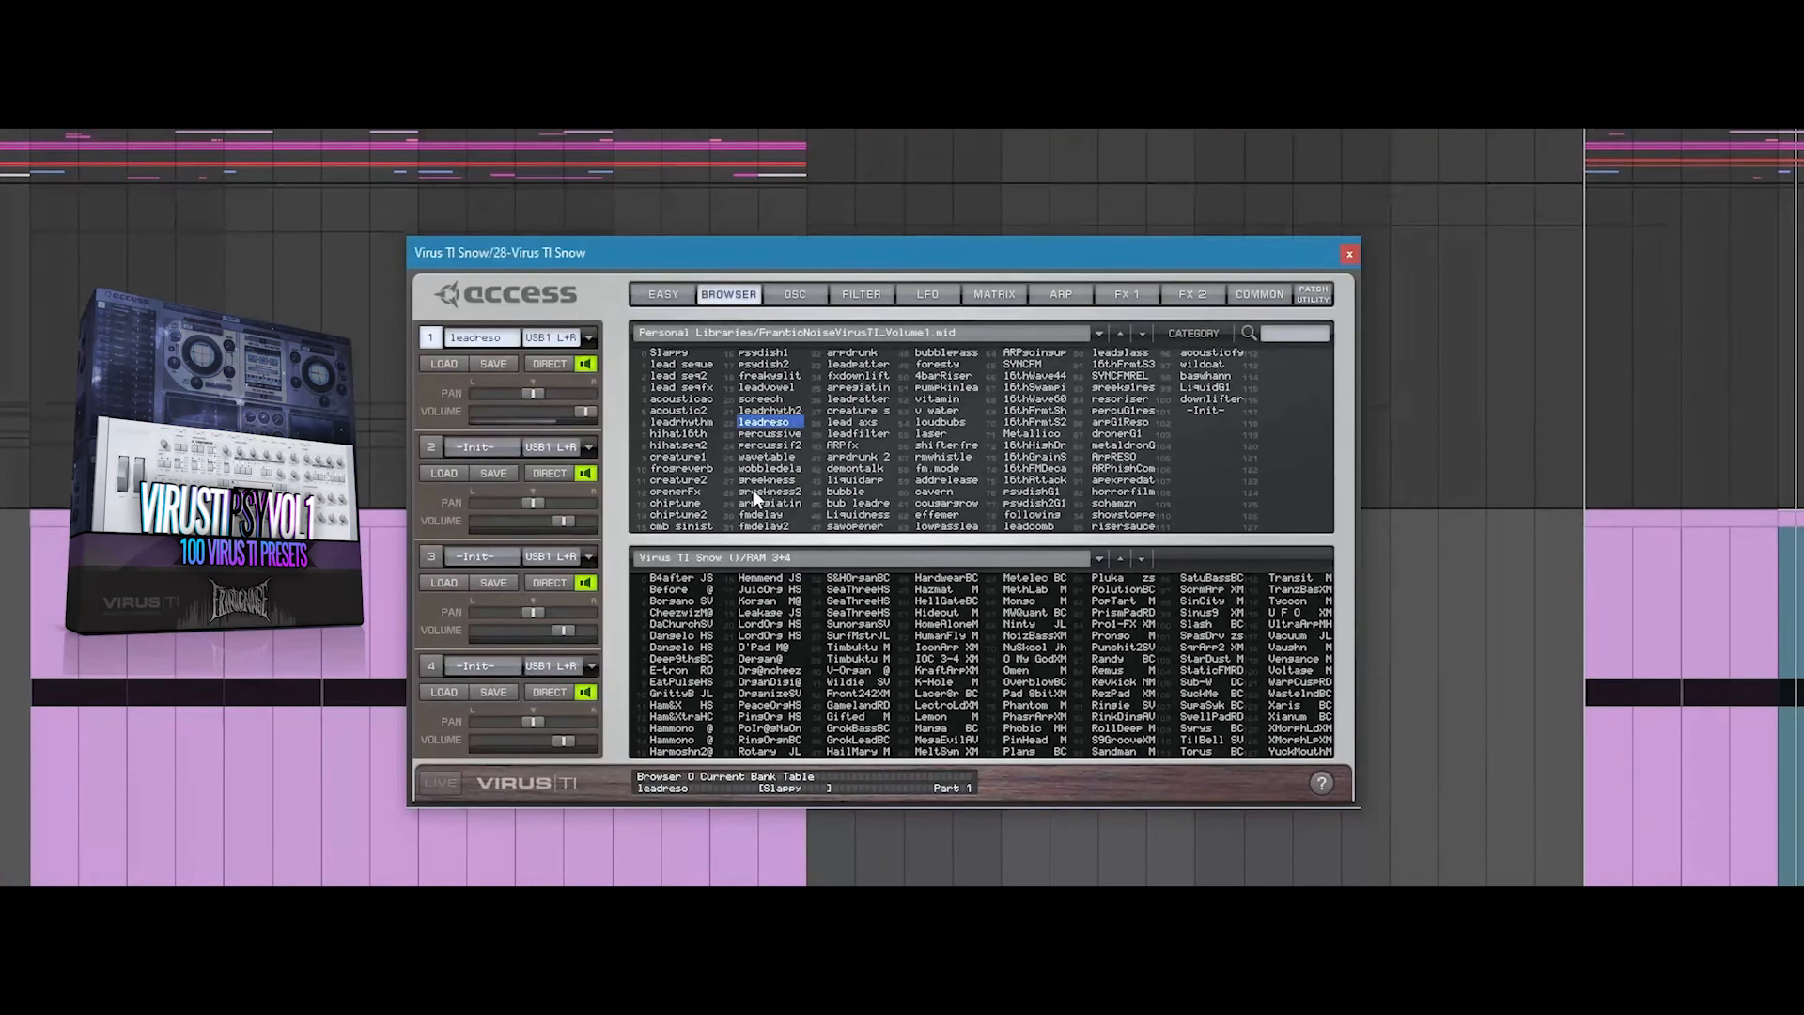